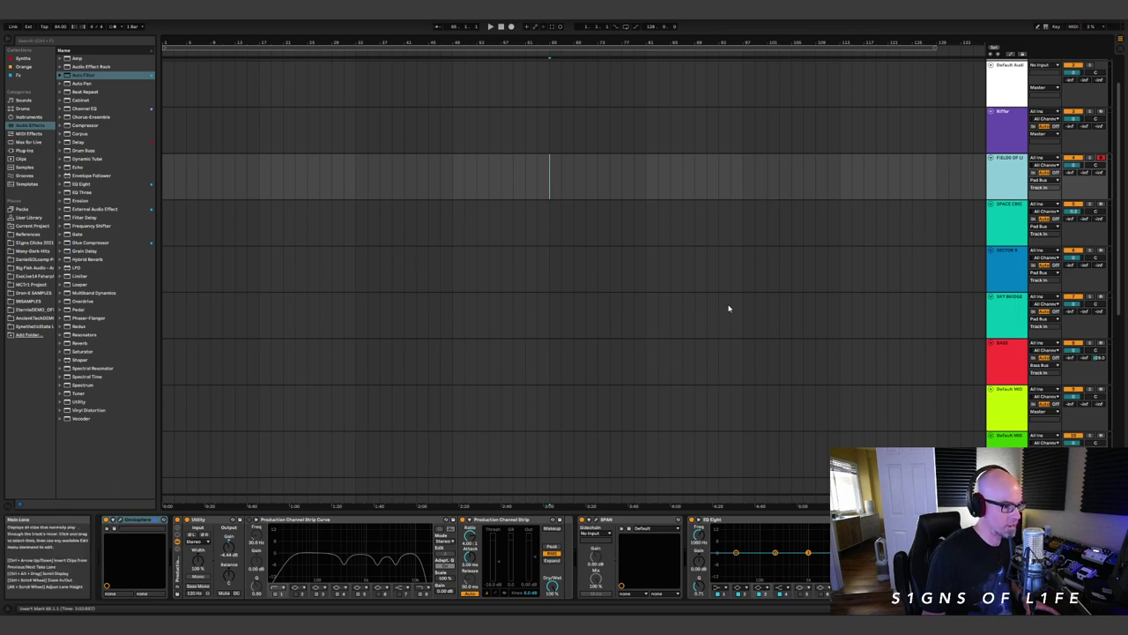
- Review the device chains of the Fields of Light track and the pad tracks and bass track below it
{"action": "left_click", "coordinate": [1011, 229]}
{"action": "left_click", "coordinate": [1010, 275]}
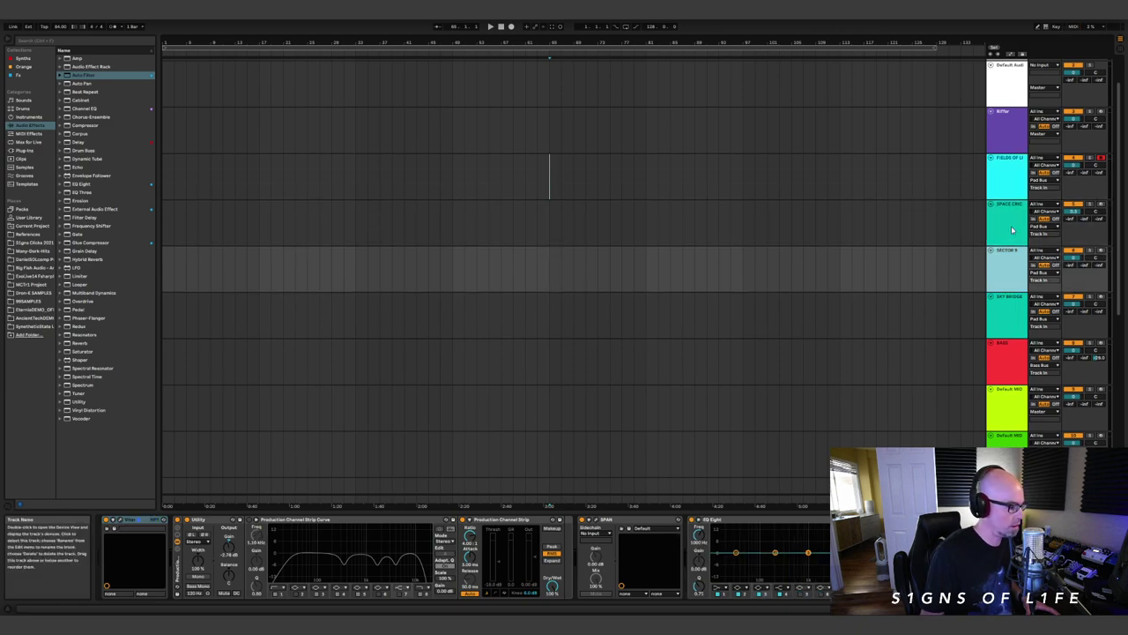
{"action": "left_click", "coordinate": [1022, 183]}
{"action": "left_click", "coordinate": [1012, 314]}
{"action": "left_click", "coordinate": [1014, 184]}
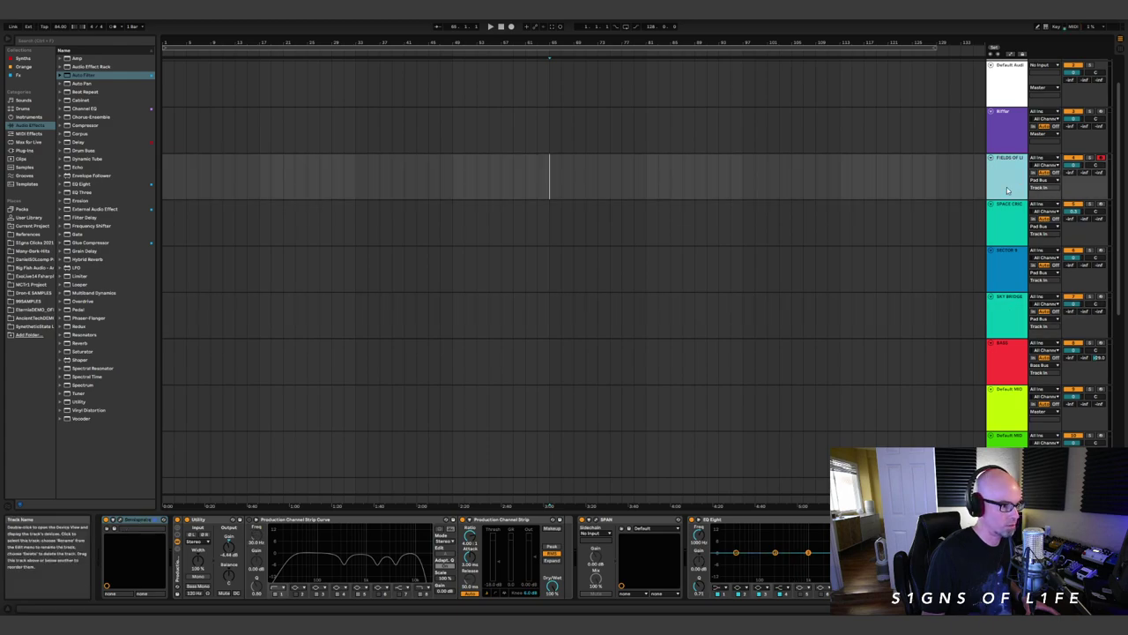
{"action": "left_click", "coordinate": [1001, 351]}
{"action": "left_click", "coordinate": [972, 188]}
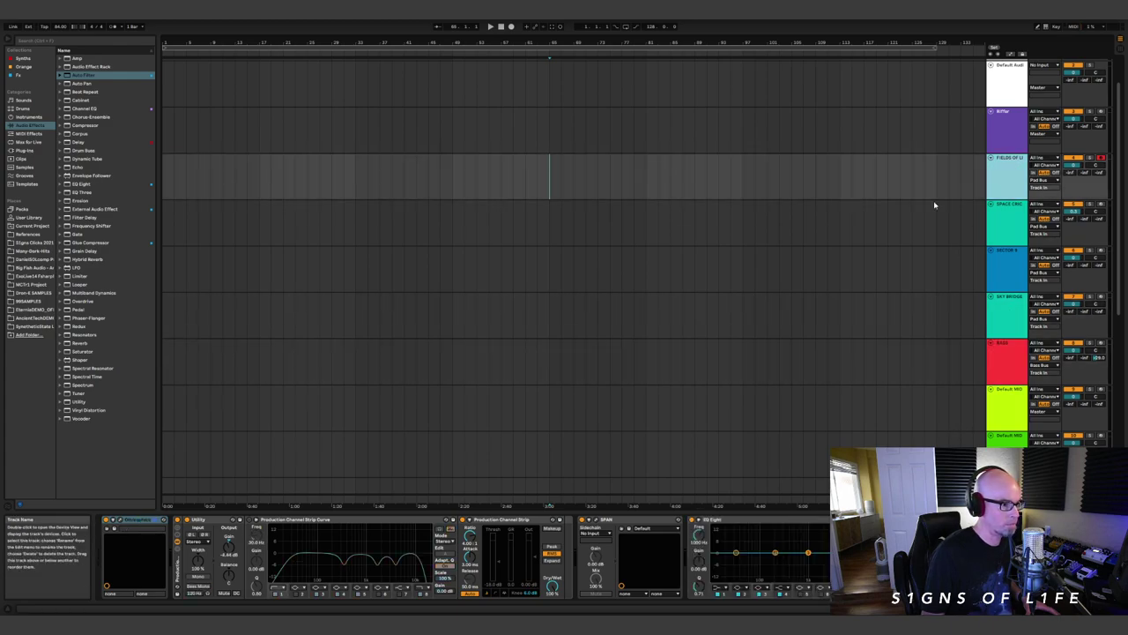
- Create an empty 64-bar MIDI clip from bar 1 on the Fields of Light track and enlarge its note editor
{"action": "left_click_drag", "start_coordinate": [546, 170], "coordinate": [126, 185]}
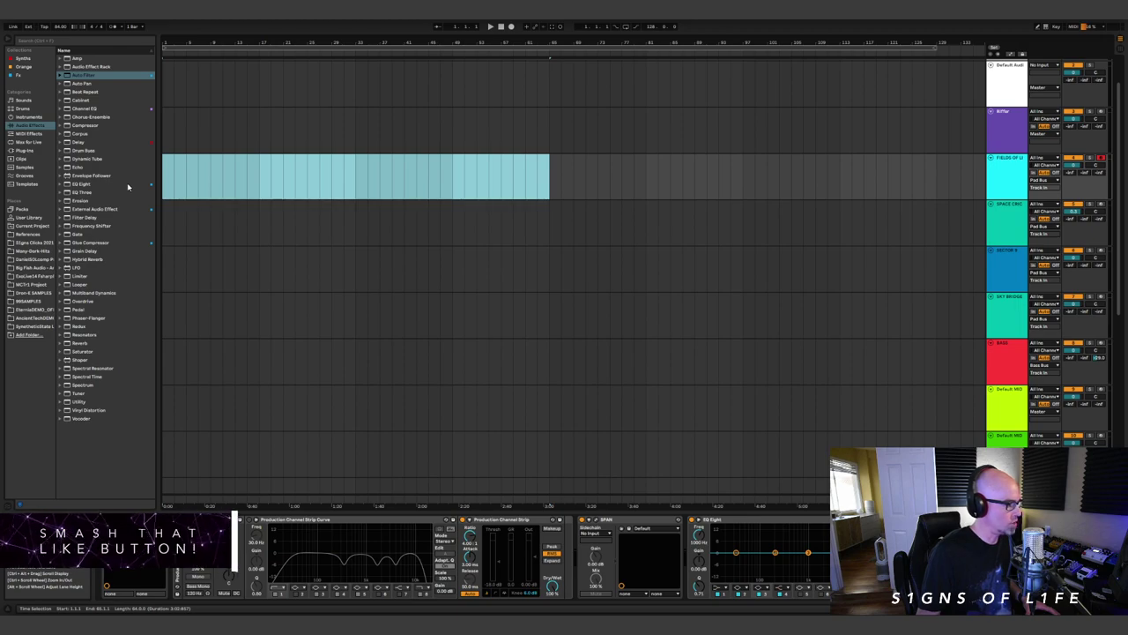
{"action": "key", "text": "ctrl+shift+m"}
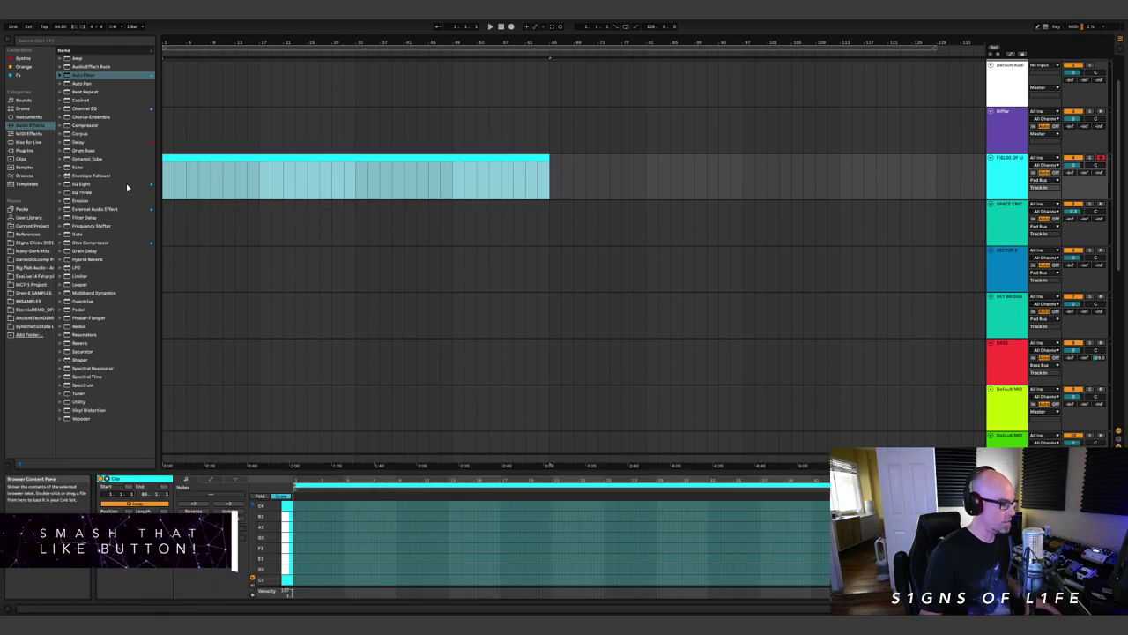
{"action": "left_click_drag", "start_coordinate": [629, 471], "coordinate": [597, 211]}
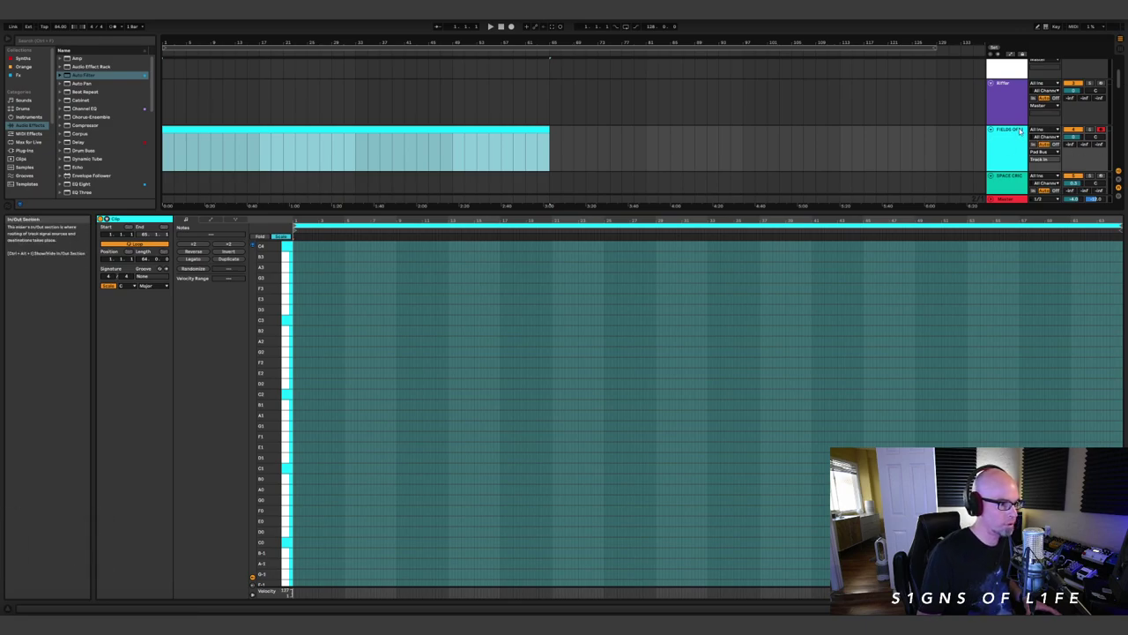
- Look at the Omnisphere patch loaded on the Fields of Light track and close the plug-in window
{"action": "left_click", "coordinate": [1012, 148]}
{"action": "key", "text": "shift+Tab"}
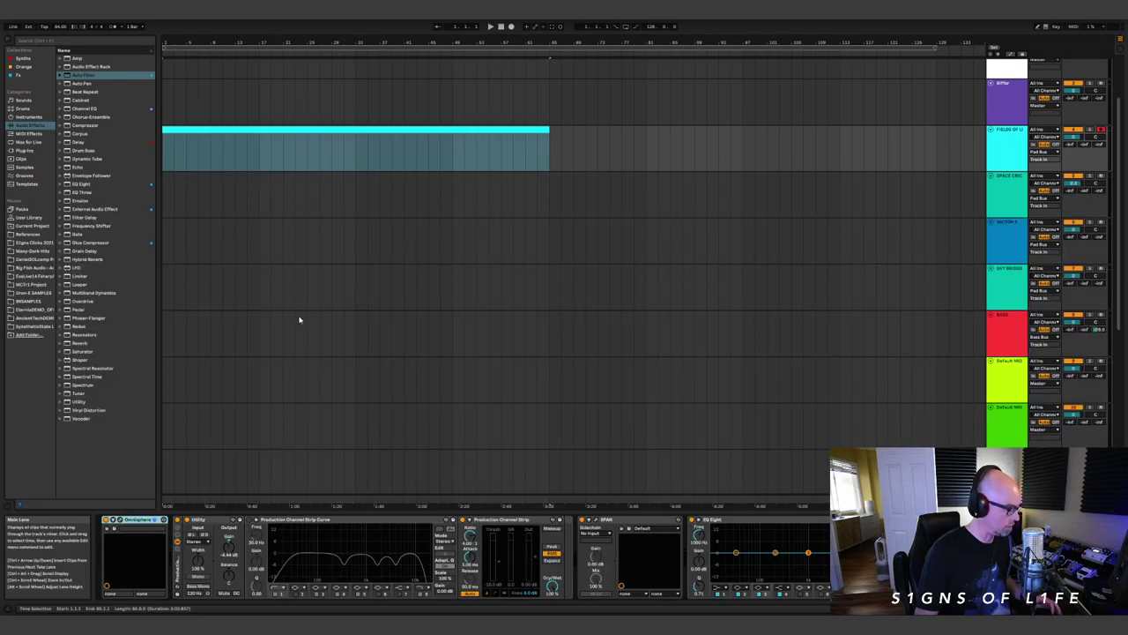
{"action": "left_click", "coordinate": [120, 520]}
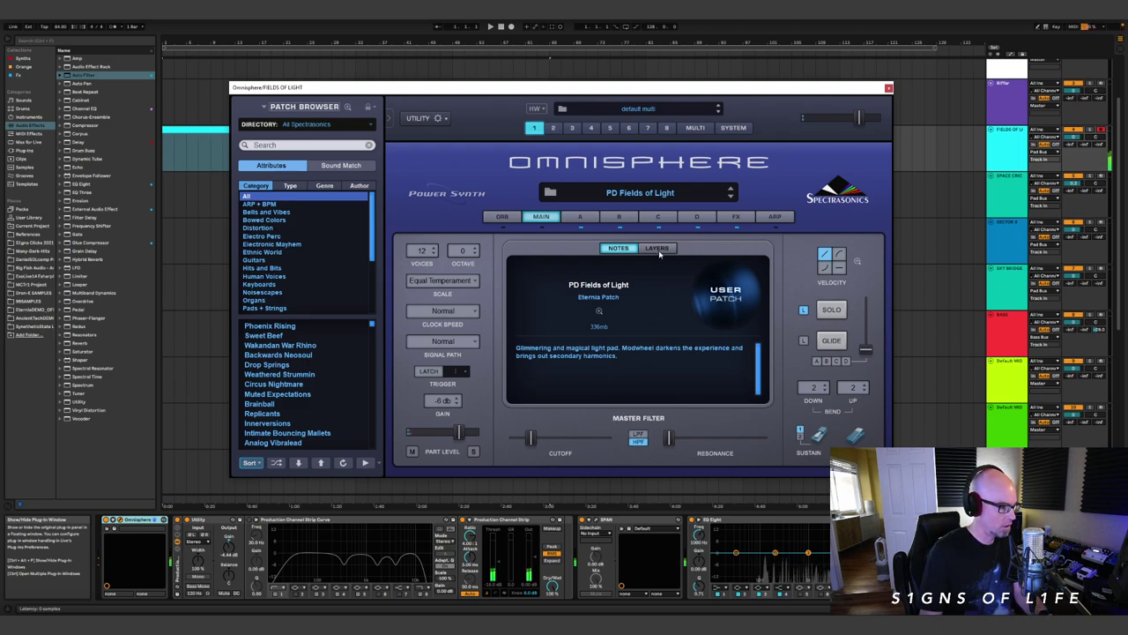
{"action": "left_click", "coordinate": [888, 88]}
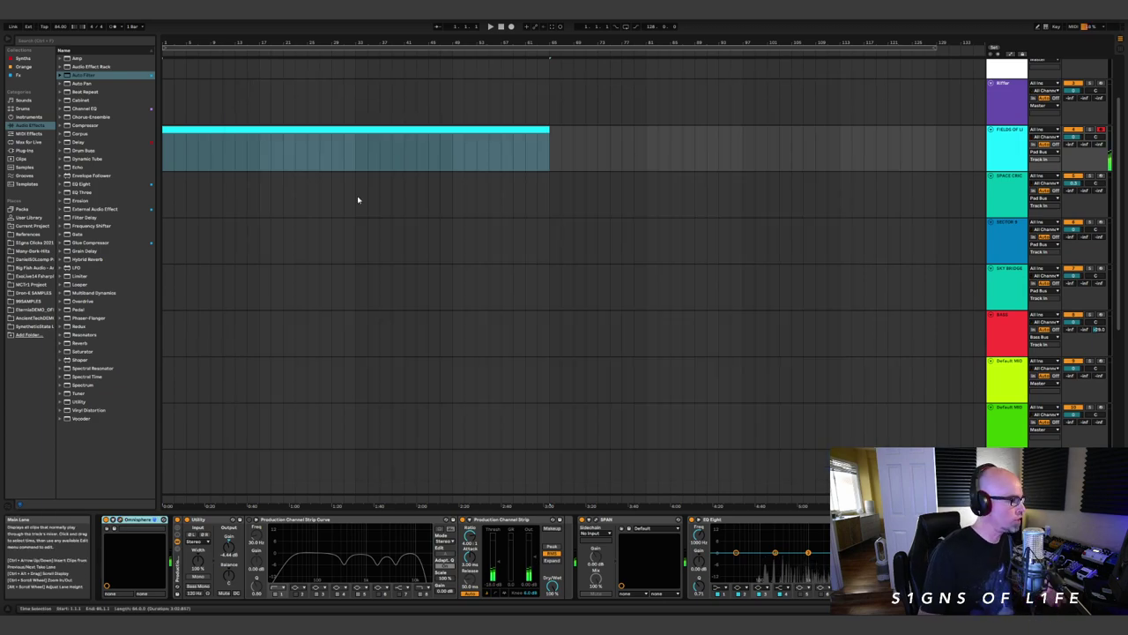
- Open the empty clip's note editor to view the higher octaves of its keyboard, and shrink the editor again
{"action": "double_click", "coordinate": [385, 151]}
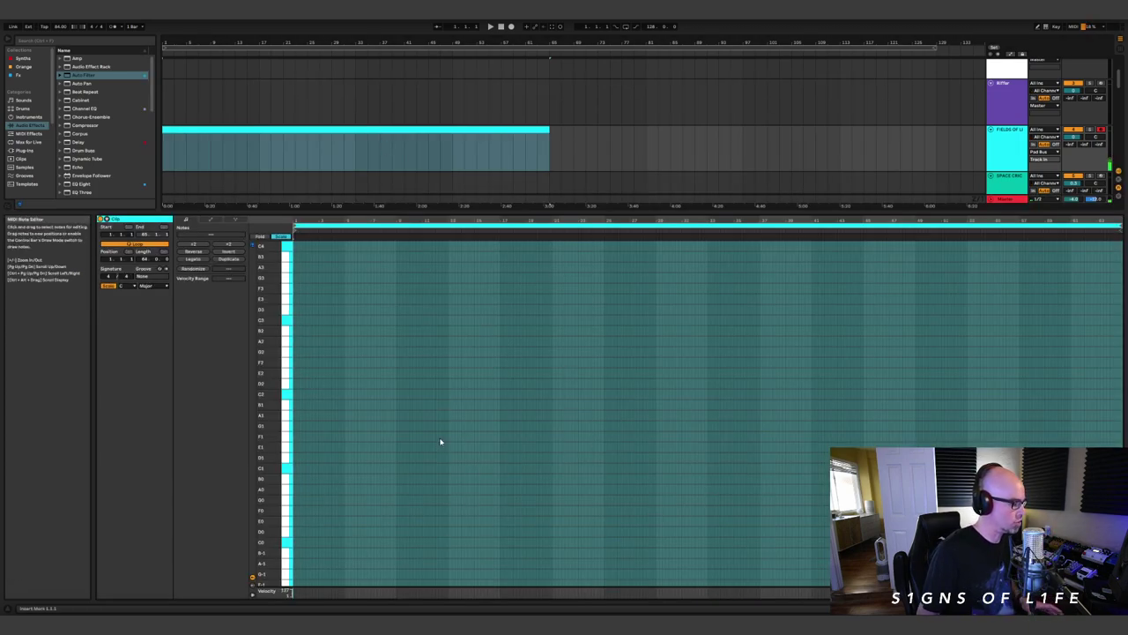
{"action": "scroll", "coordinate": [529, 397], "scroll_direction": "up", "scroll_amount": 8}
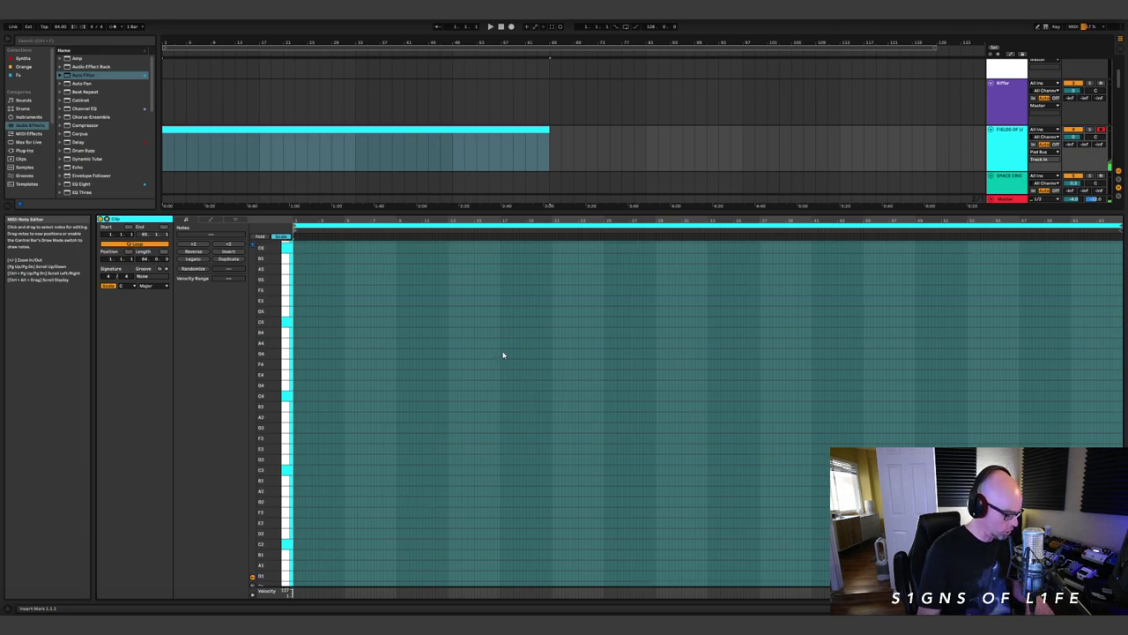
{"action": "scroll", "coordinate": [503, 355], "scroll_direction": "up", "scroll_amount": 2}
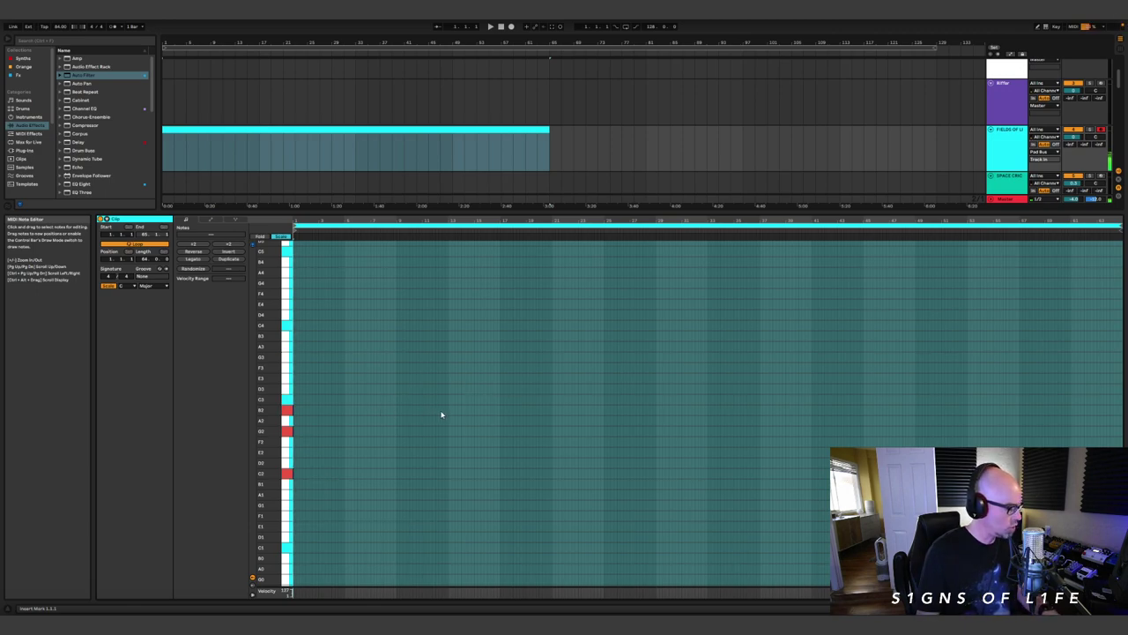
{"action": "left_click_drag", "start_coordinate": [642, 214], "coordinate": [667, 490]}
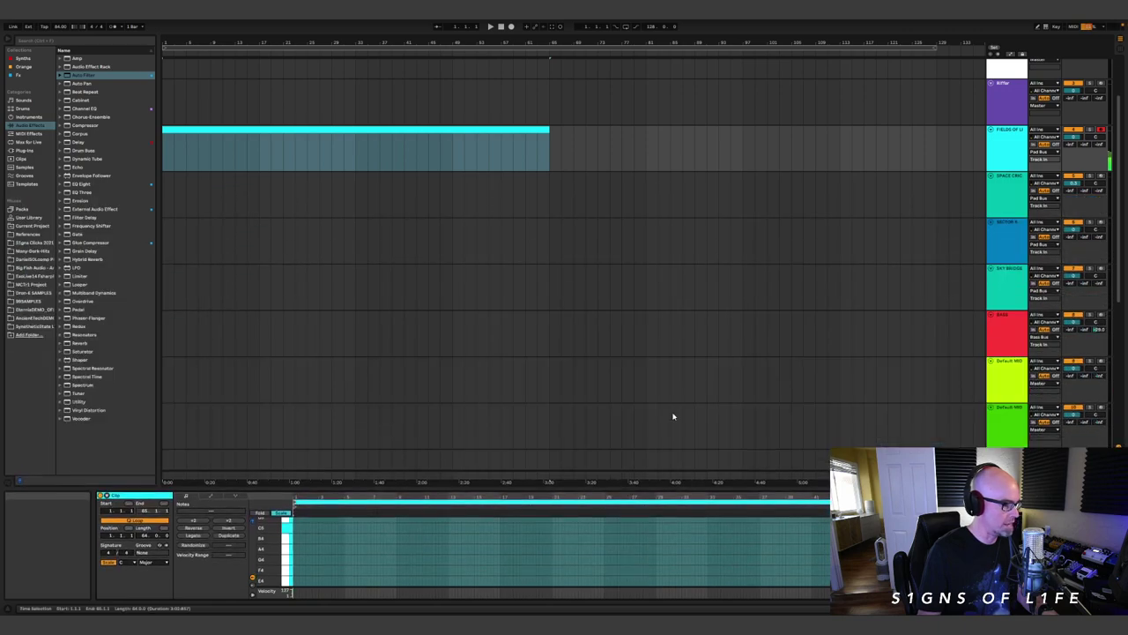
- Inspect the return tracks in Session View and the ValhallaDelay settings on return A, and go back to the arrangement
{"action": "left_click", "coordinate": [1122, 53]}
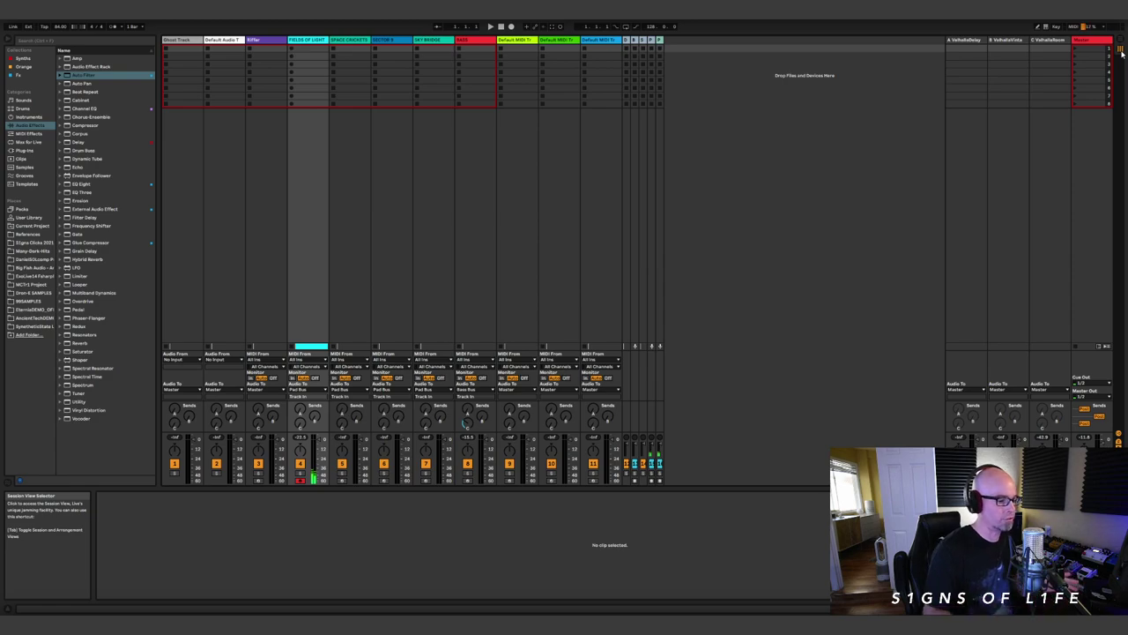
{"action": "left_click", "coordinate": [1052, 42]}
{"action": "left_click", "coordinate": [963, 40]}
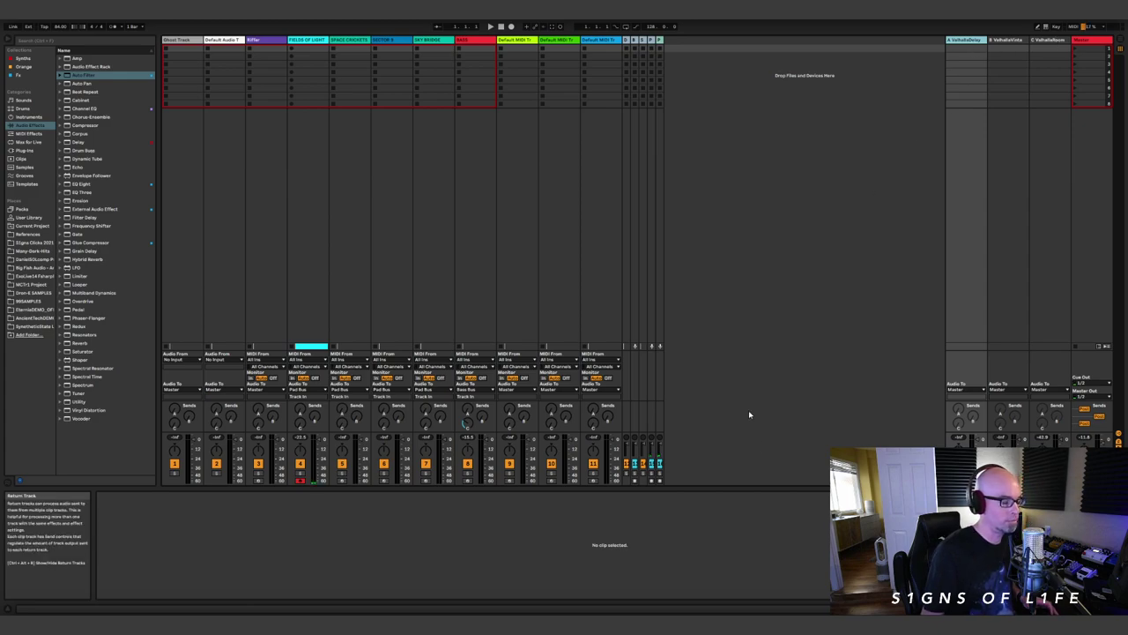
{"action": "key", "text": "shift+Tab"}
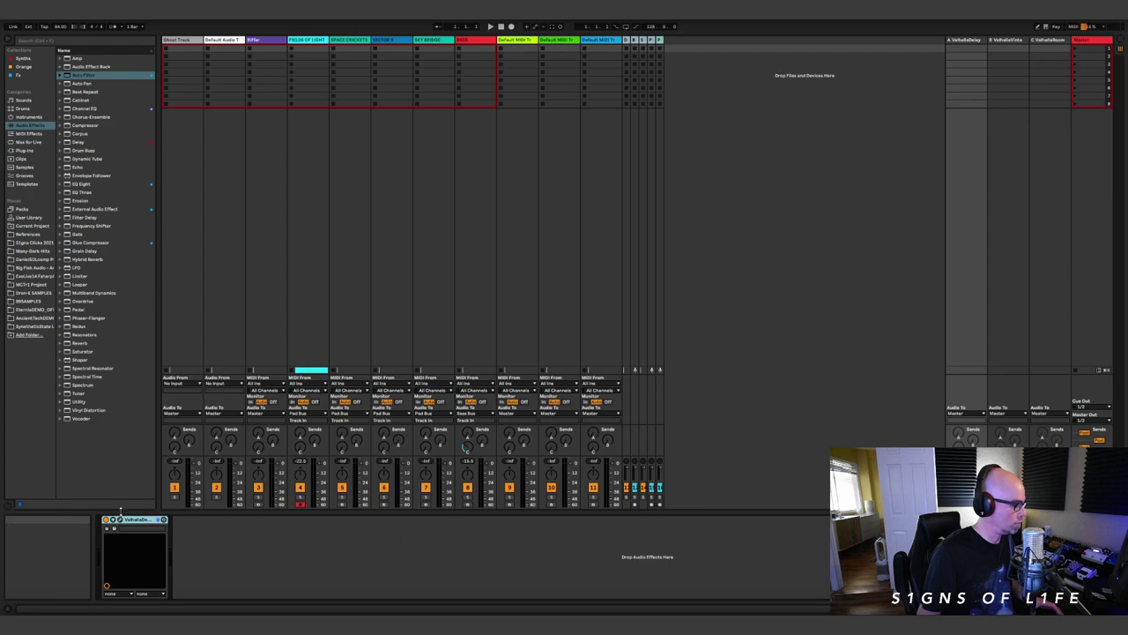
{"action": "left_click", "coordinate": [119, 521]}
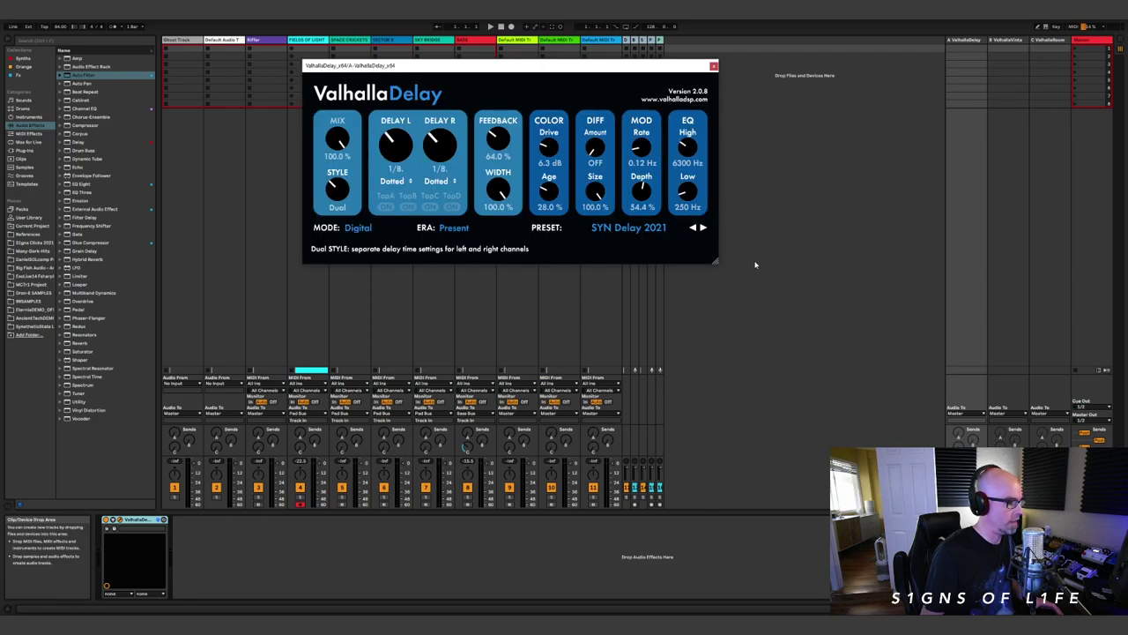
{"action": "left_click", "coordinate": [714, 67]}
{"action": "key", "text": "Tab"}
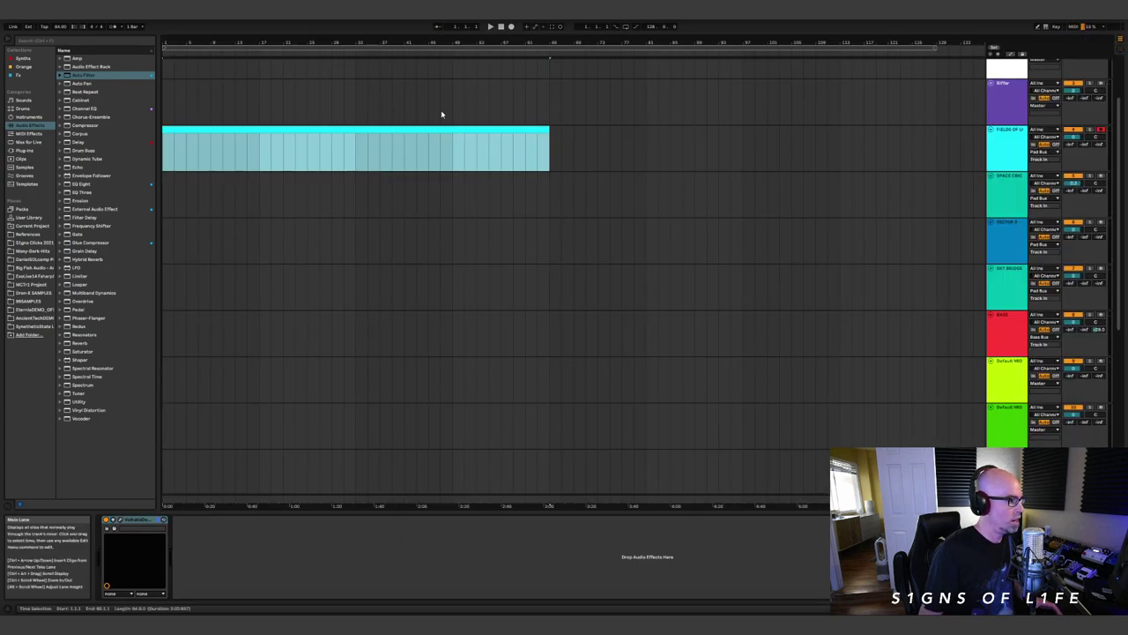
- Open the Fields of Light clip in an enlarged note editor and turn its grid off
{"action": "left_click", "coordinate": [513, 130]}
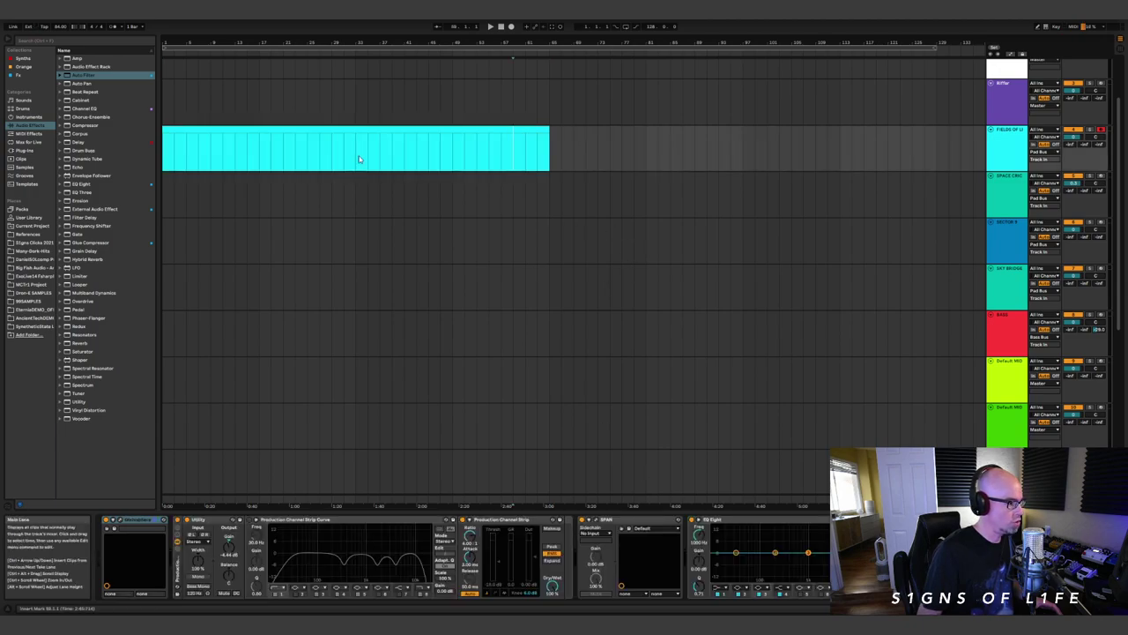
{"action": "double_click", "coordinate": [432, 129]}
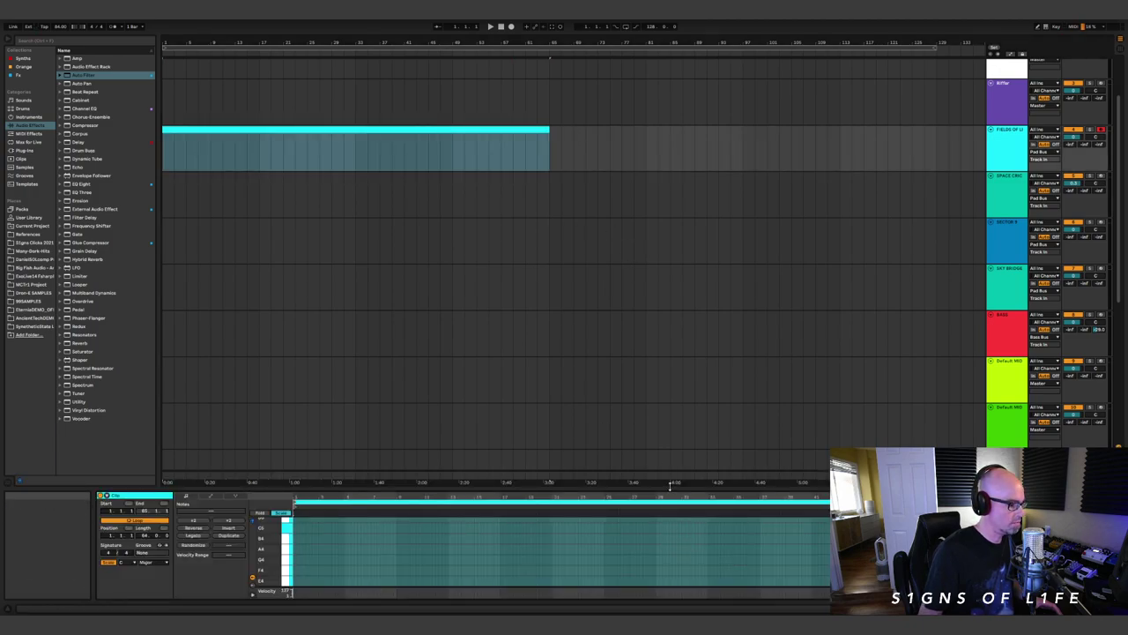
{"action": "left_click_drag", "start_coordinate": [670, 483], "coordinate": [634, 144]}
{"action": "right_click", "coordinate": [354, 360]}
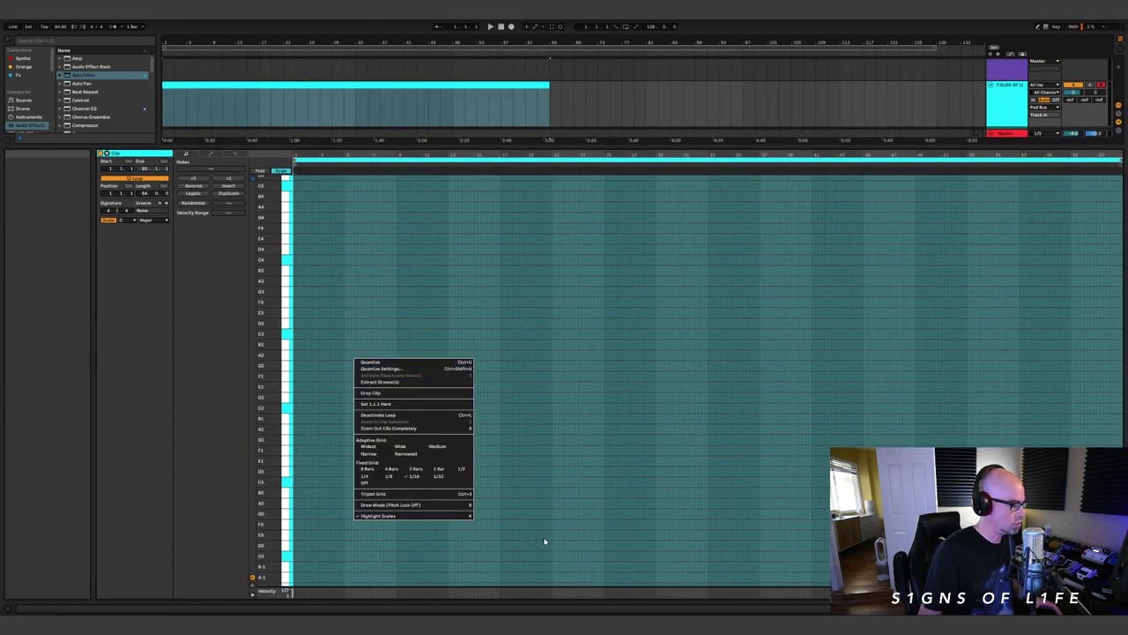
{"action": "left_click", "coordinate": [398, 484]}
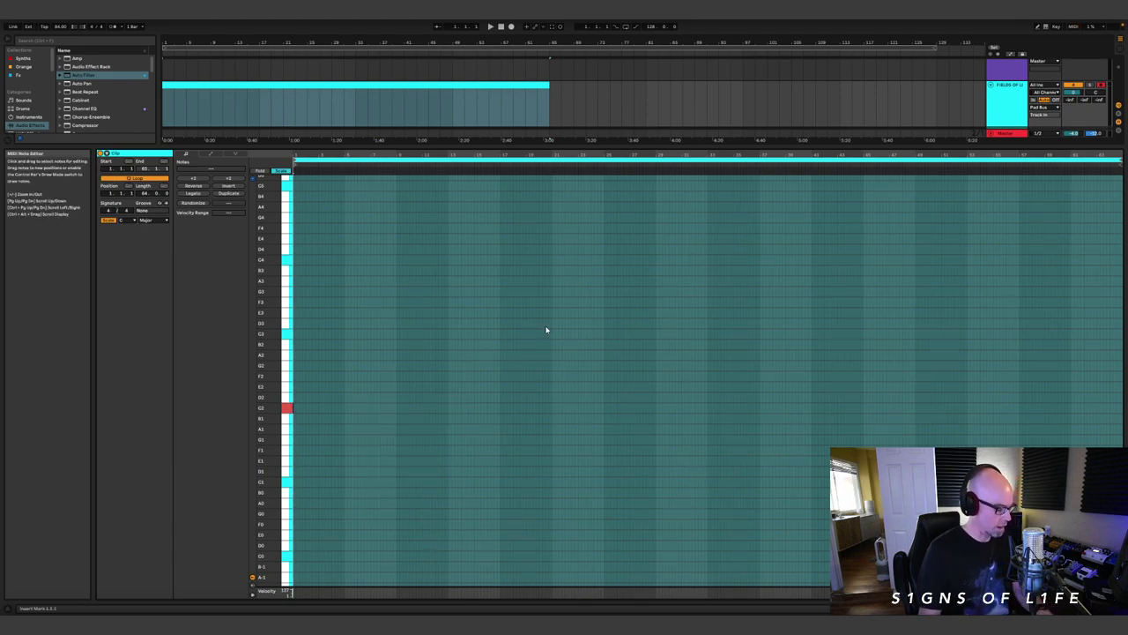
- Enable Draw Mode in the note editor and set the clip's scale to G#/Ab Minor
{"action": "right_click", "coordinate": [363, 418]}
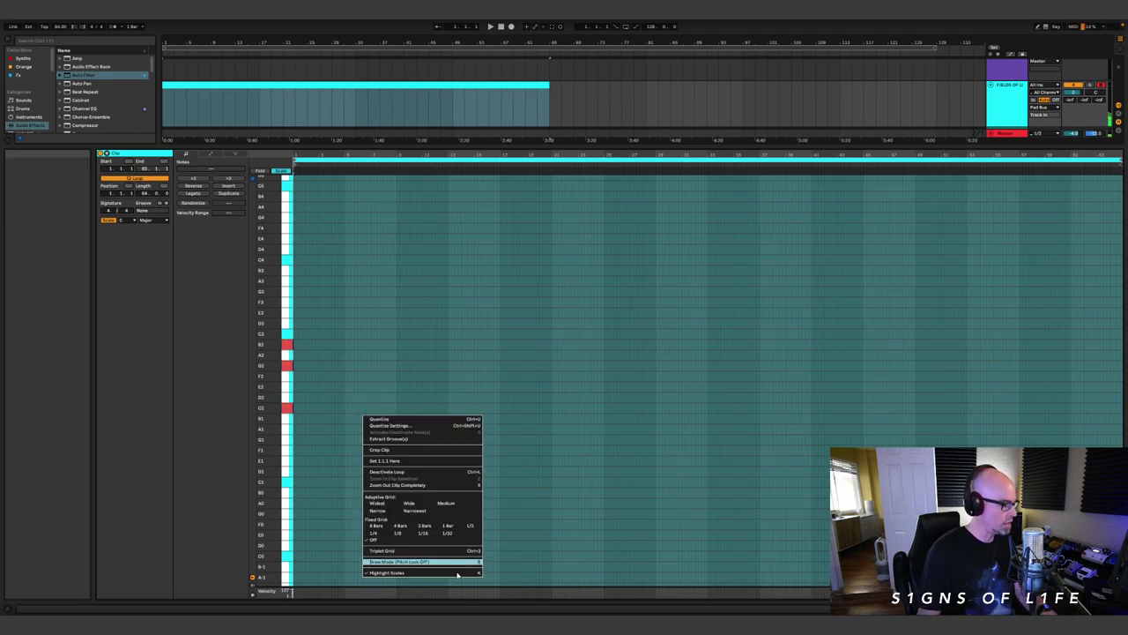
{"action": "left_click", "coordinate": [414, 564]}
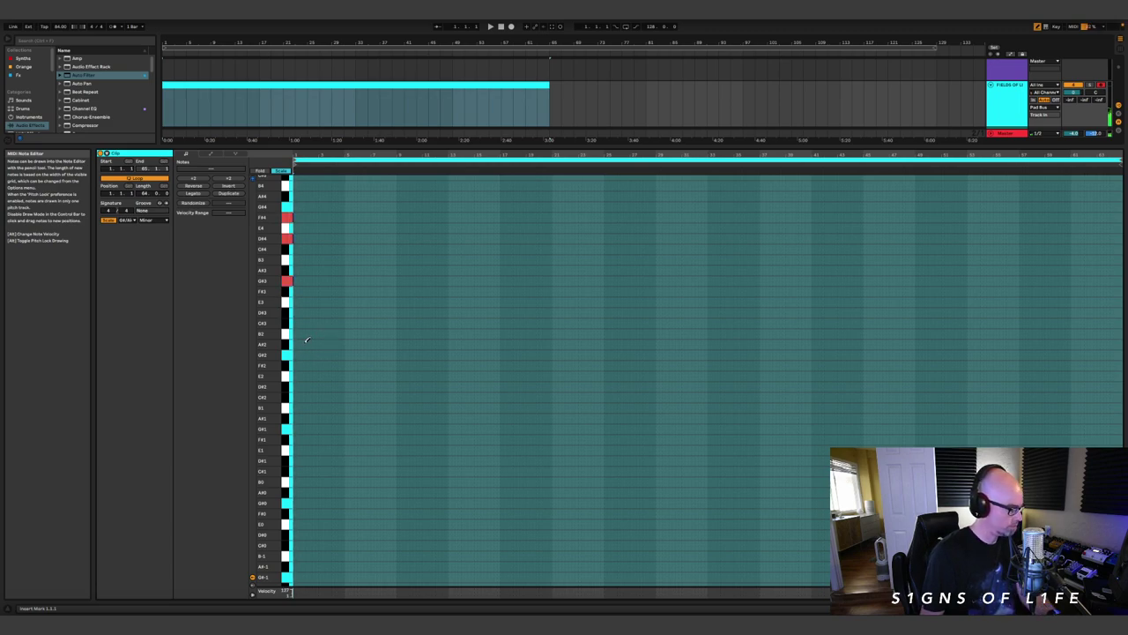
- Draw the opening chord with staggered notes G#2, G#3, D#4 and F#4, holding the G#2 until about bar 7
{"action": "scroll", "coordinate": [323, 296], "scroll_direction": "up", "scroll_amount": 5}
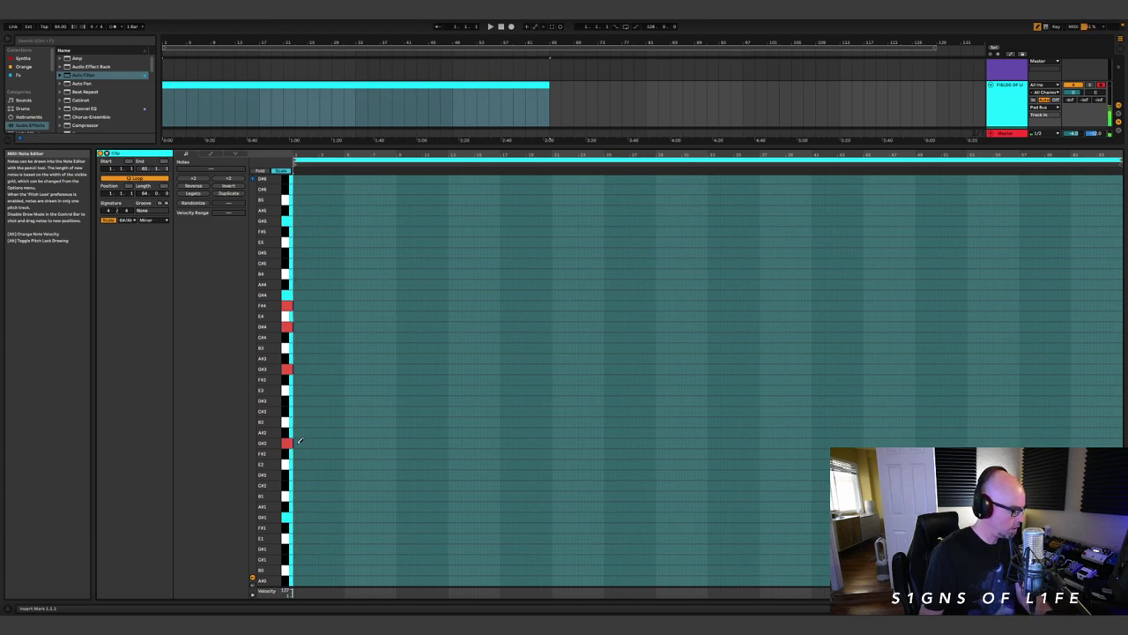
{"action": "left_click", "coordinate": [299, 442]}
{"action": "left_click", "coordinate": [301, 368]}
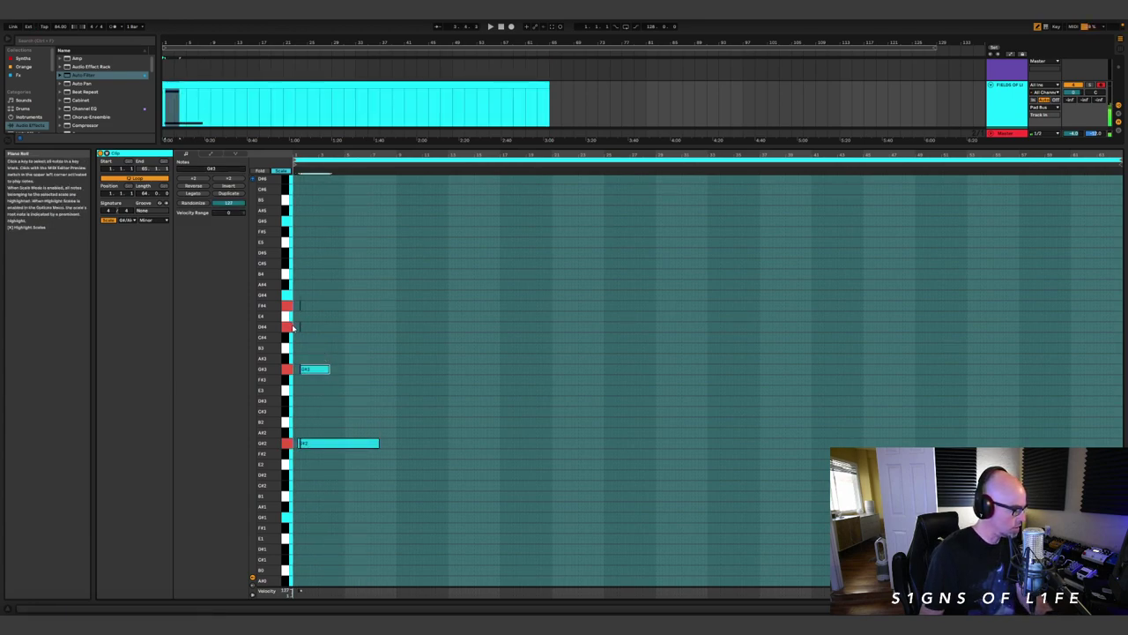
{"action": "left_click", "coordinate": [298, 326]}
{"action": "left_click_drag", "start_coordinate": [305, 304], "coordinate": [348, 305]}
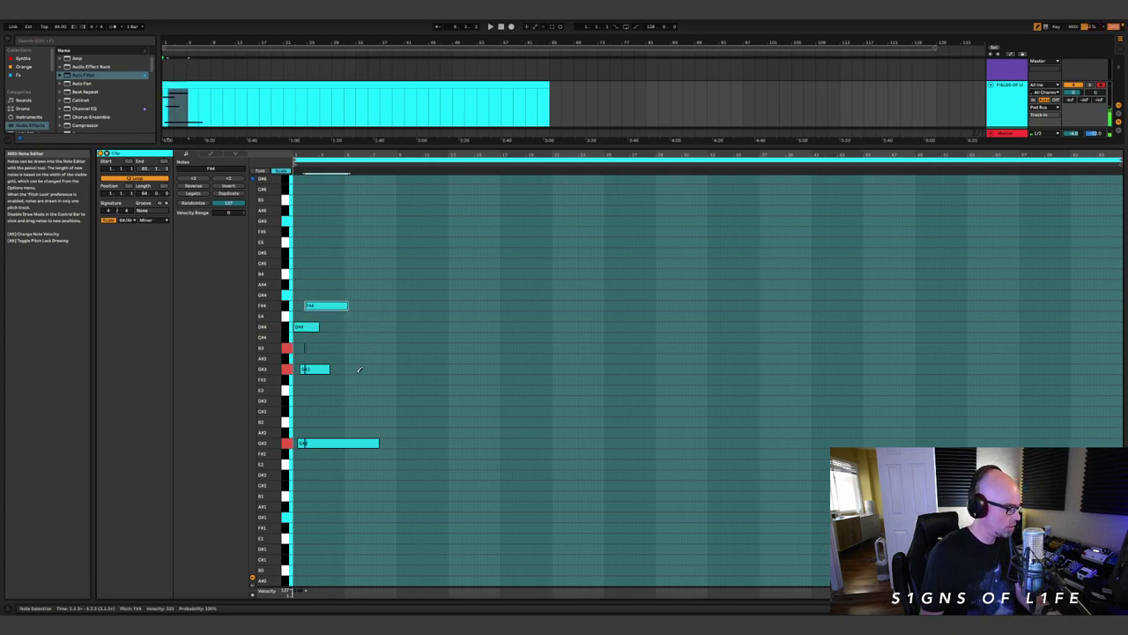
- Draw off-grid notes G#2, G#3, B3, D#4, D#3 and another G#2 across about bars 6 to 17
{"action": "left_click", "coordinate": [396, 442]}
{"action": "left_click_drag", "start_coordinate": [391, 370], "coordinate": [423, 369]}
{"action": "left_click_drag", "start_coordinate": [362, 348], "coordinate": [465, 326]}
{"action": "mouse_move", "coordinate": [447, 396]}
{"action": "left_mouse_down"}
{"action": "mouse_move", "coordinate": [475, 406]}
{"action": "mouse_move", "coordinate": [502, 443]}
{"action": "left_mouse_up"}
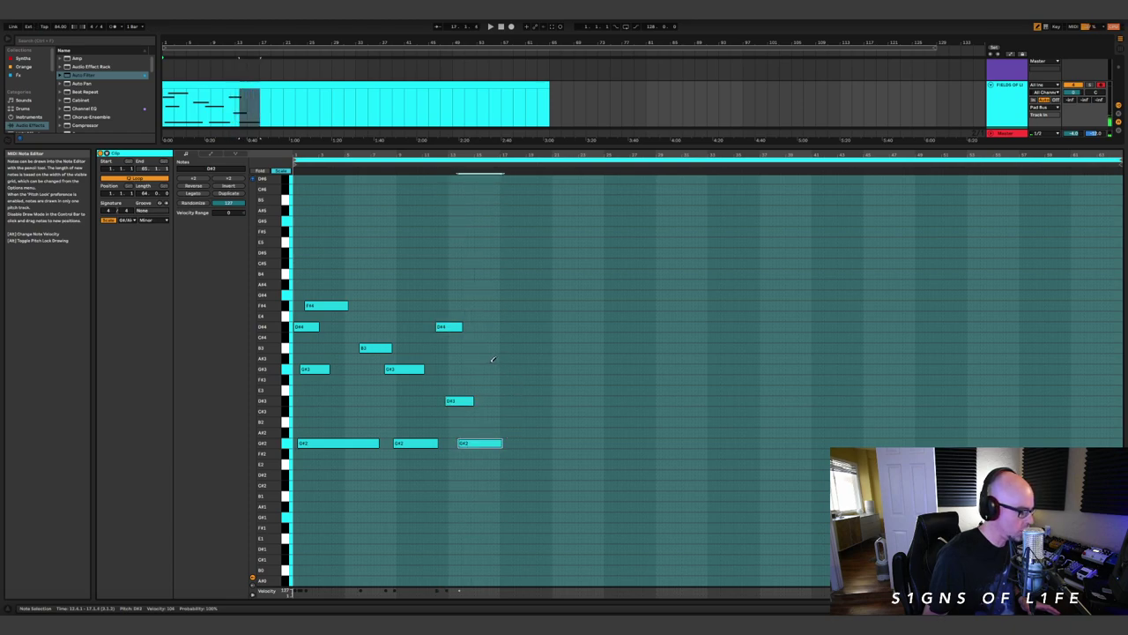
- Continue the pad part with overlapping notes between G#2 and E4 across about bars 16 to 43
{"action": "mouse_move", "coordinate": [489, 369]}
{"action": "left_mouse_down"}
{"action": "mouse_move", "coordinate": [521, 369]}
{"action": "mouse_move", "coordinate": [520, 337]}
{"action": "mouse_move", "coordinate": [577, 315]}
{"action": "mouse_move", "coordinate": [588, 347]}
{"action": "mouse_move", "coordinate": [619, 368]}
{"action": "left_mouse_up"}
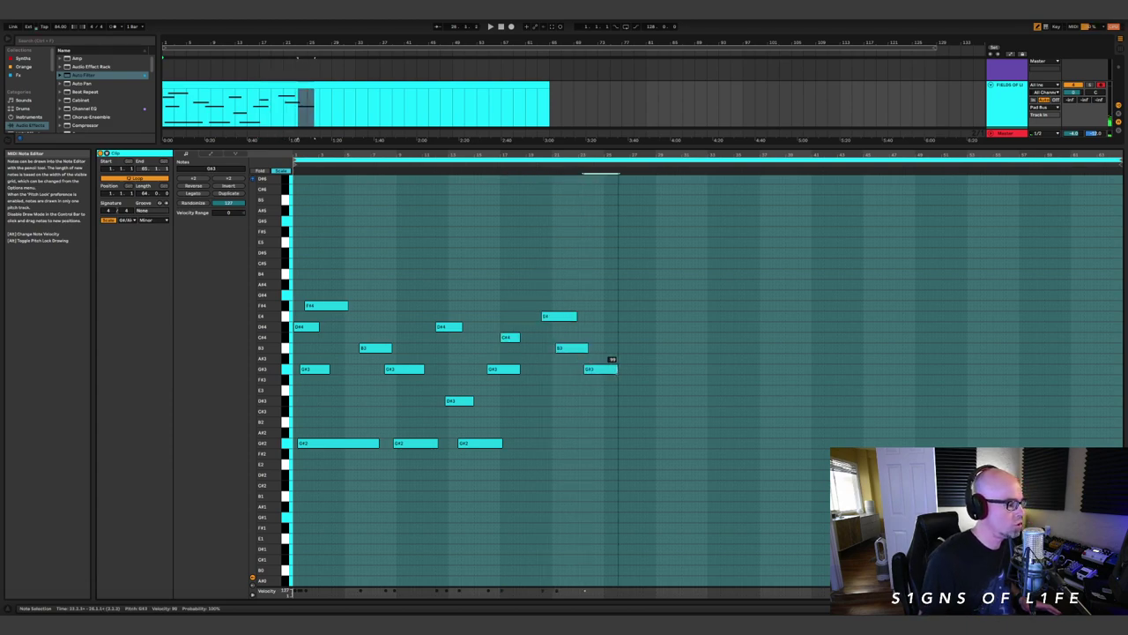
{"action": "mouse_move", "coordinate": [541, 390]}
{"action": "left_mouse_down"}
{"action": "mouse_move", "coordinate": [580, 390]}
{"action": "mouse_move", "coordinate": [588, 421]}
{"action": "mouse_move", "coordinate": [632, 442]}
{"action": "mouse_move", "coordinate": [643, 411]}
{"action": "mouse_move", "coordinate": [667, 411]}
{"action": "mouse_move", "coordinate": [673, 379]}
{"action": "left_mouse_up"}
{"action": "mouse_move", "coordinate": [664, 326]}
{"action": "left_mouse_down"}
{"action": "mouse_move", "coordinate": [704, 326]}
{"action": "mouse_move", "coordinate": [796, 358]}
{"action": "left_mouse_up"}
{"action": "left_click_drag", "start_coordinate": [712, 389], "coordinate": [755, 390]}
{"action": "mouse_move", "coordinate": [710, 432]}
{"action": "left_mouse_down"}
{"action": "mouse_move", "coordinate": [838, 442]}
{"action": "mouse_move", "coordinate": [749, 443]}
{"action": "left_mouse_up"}
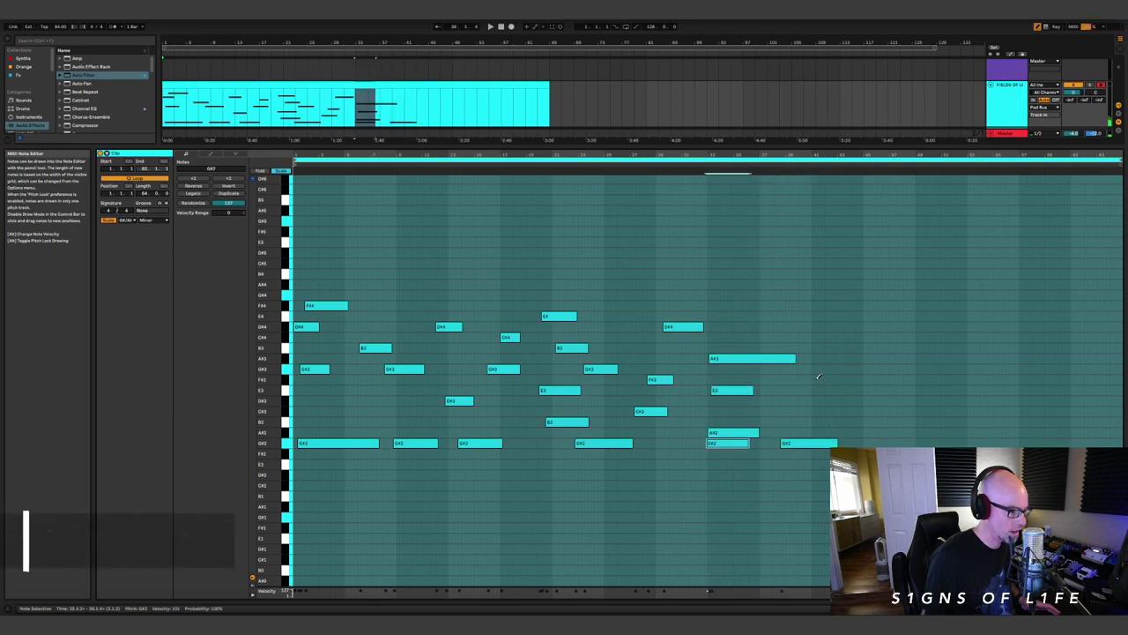
- Add F#3, C#4 and D#4 between about bars 39 and 45, and long E4 and B3 notes around bars 48 to 52
{"action": "left_click_drag", "start_coordinate": [819, 379], "coordinate": [855, 379]}
{"action": "left_click_drag", "start_coordinate": [834, 337], "coordinate": [868, 337]}
{"action": "left_click_drag", "start_coordinate": [782, 326], "coordinate": [822, 326]}
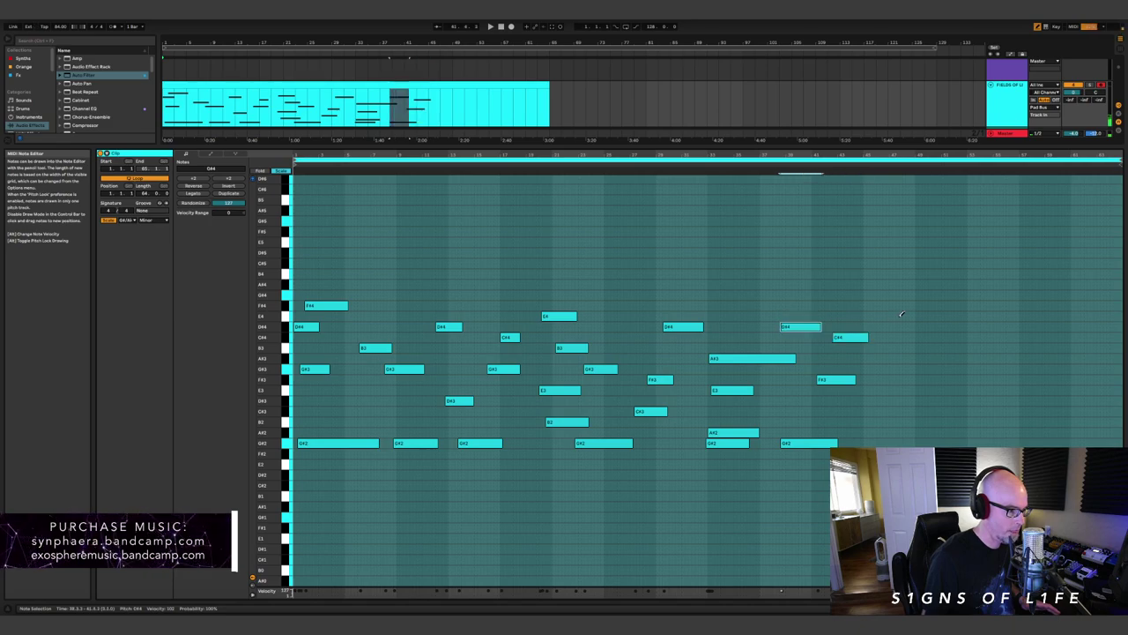
{"action": "left_click_drag", "start_coordinate": [901, 316], "coordinate": [957, 315]}
{"action": "left_click_drag", "start_coordinate": [900, 347], "coordinate": [960, 347]}
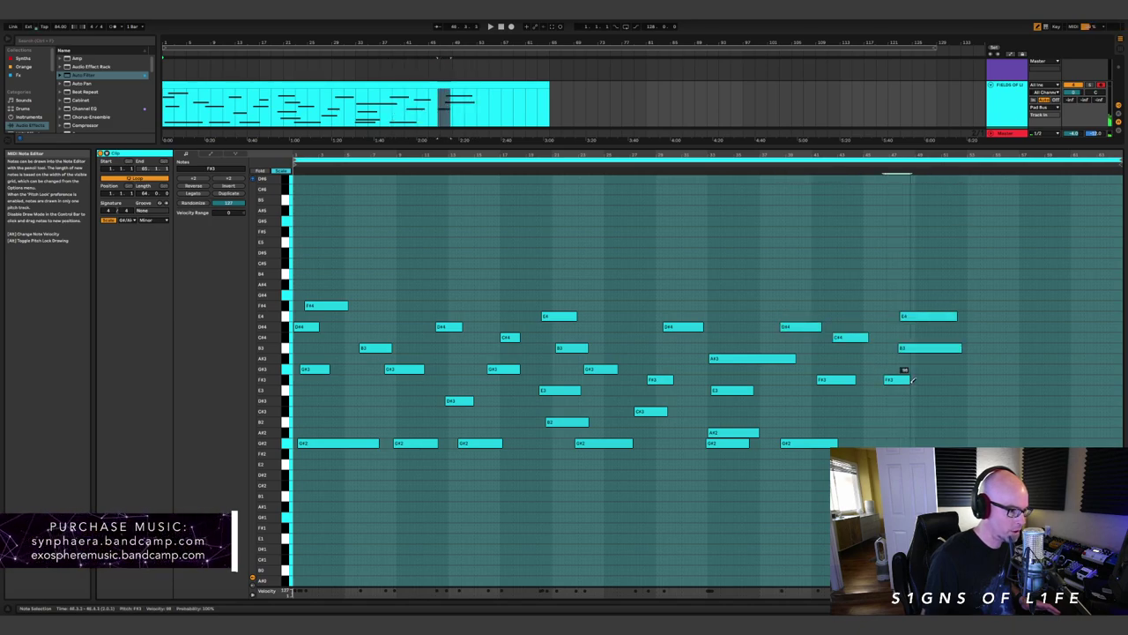
- Fill about bars 45 to 64 with notes between G#2 and C#4, and shorten the last G#3 to end inside the clip
{"action": "left_click_drag", "start_coordinate": [870, 421], "coordinate": [941, 421]}
{"action": "mouse_move", "coordinate": [873, 400]}
{"action": "left_mouse_down"}
{"action": "mouse_move", "coordinate": [915, 400]}
{"action": "mouse_move", "coordinate": [914, 379]}
{"action": "left_mouse_up"}
{"action": "mouse_move", "coordinate": [904, 442]}
{"action": "left_mouse_down"}
{"action": "mouse_move", "coordinate": [969, 442]}
{"action": "mouse_move", "coordinate": [1039, 410]}
{"action": "mouse_move", "coordinate": [1037, 389]}
{"action": "left_mouse_up"}
{"action": "mouse_move", "coordinate": [1016, 337]}
{"action": "left_mouse_down"}
{"action": "mouse_move", "coordinate": [1057, 336]}
{"action": "mouse_move", "coordinate": [1088, 368]}
{"action": "mouse_move", "coordinate": [1124, 368]}
{"action": "left_mouse_up"}
{"action": "left_click_drag", "start_coordinate": [1058, 400], "coordinate": [1086, 400]}
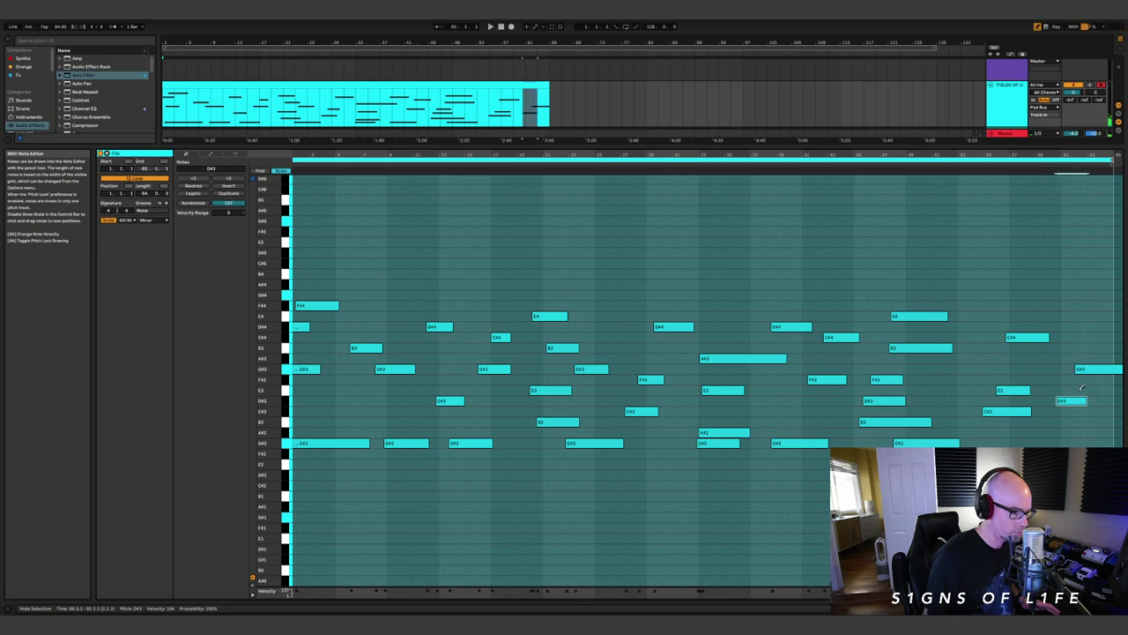
{"action": "left_click_drag", "start_coordinate": [1041, 443], "coordinate": [1097, 443]}
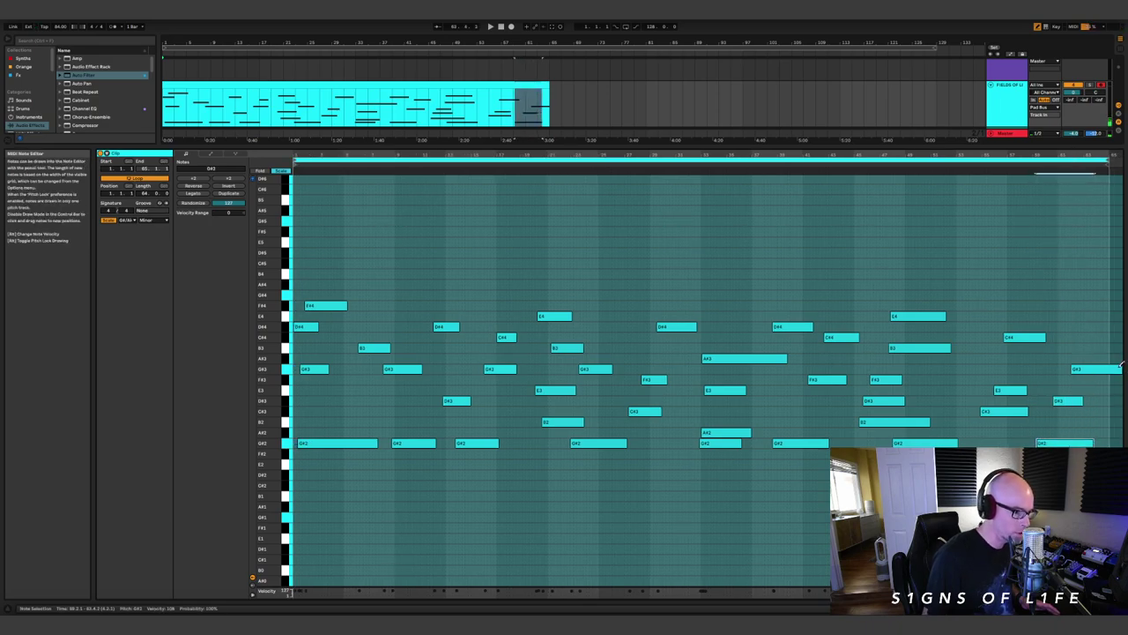
{"action": "left_click_drag", "start_coordinate": [1122, 369], "coordinate": [1104, 369]}
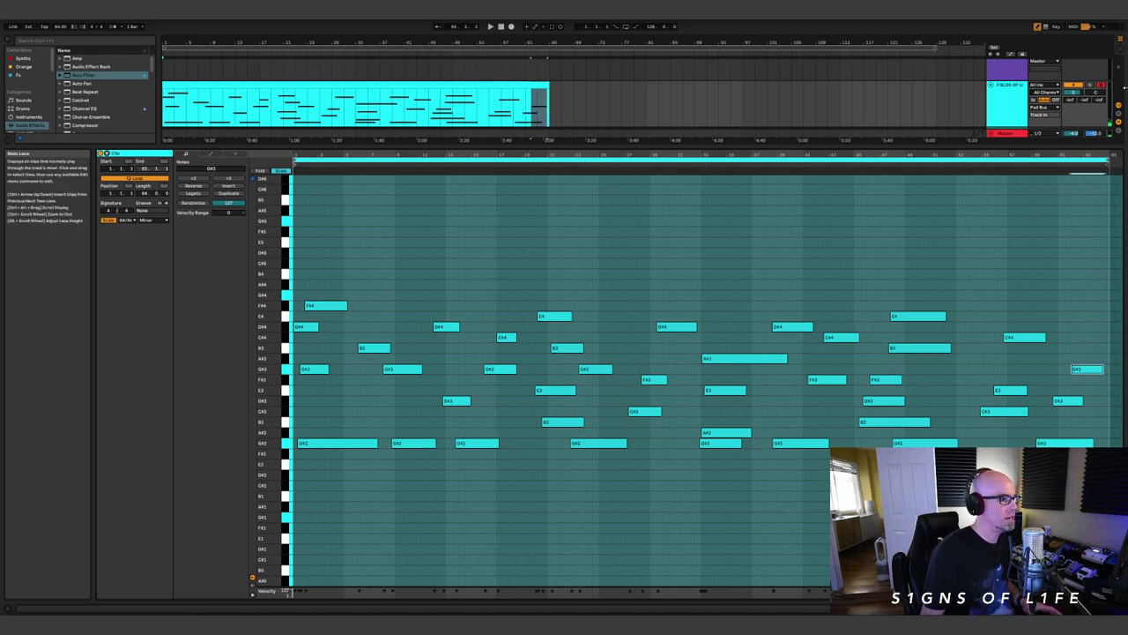
- Play back the pad part with the Fields of Light track's device chain shown
{"action": "key", "text": "space"}
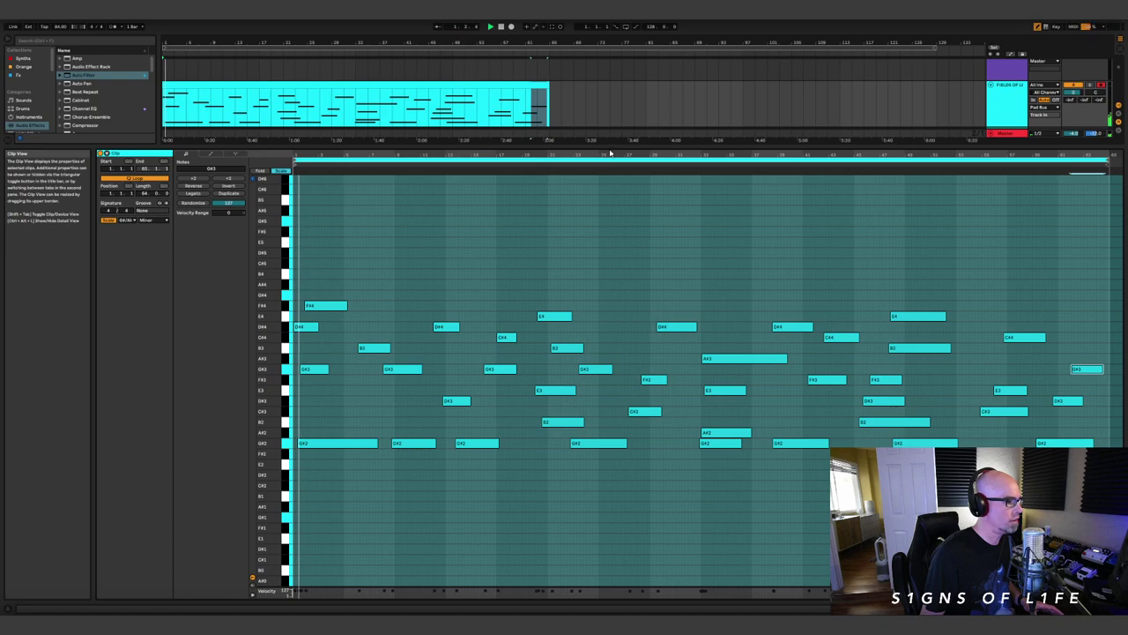
{"action": "left_click_drag", "start_coordinate": [611, 146], "coordinate": [627, 373]}
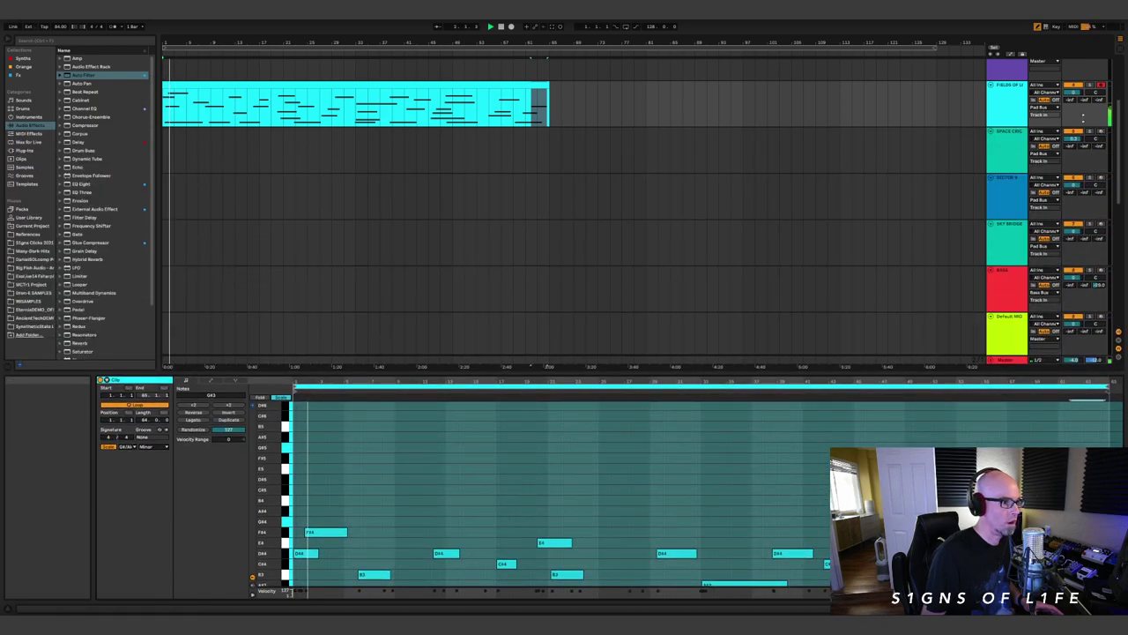
{"action": "key", "text": "shift+Tab"}
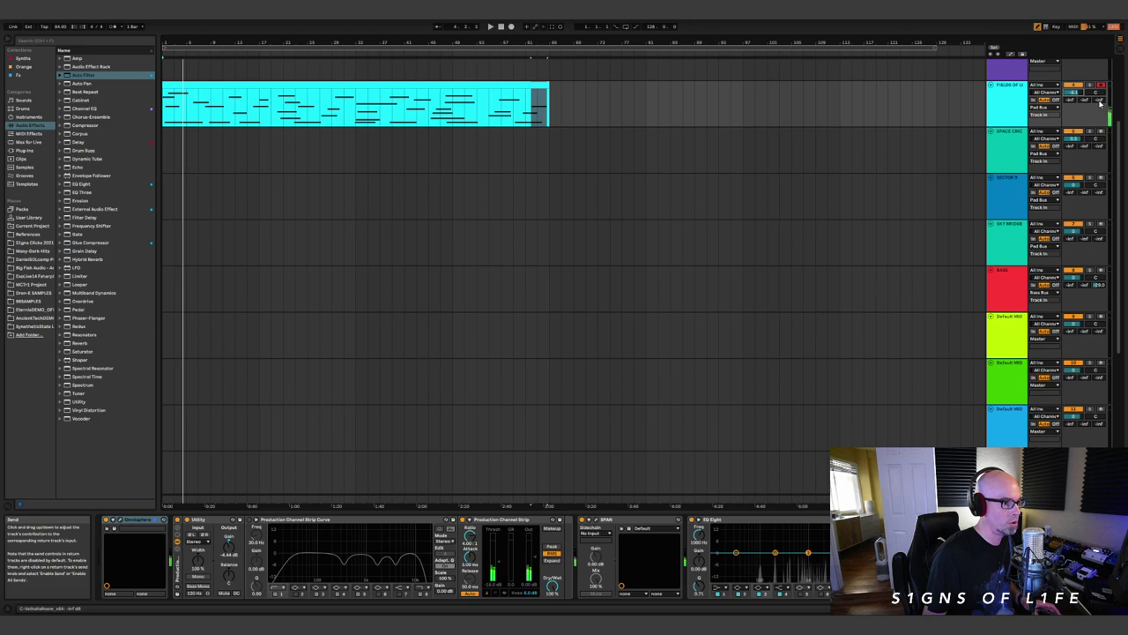
{"action": "key", "text": "space"}
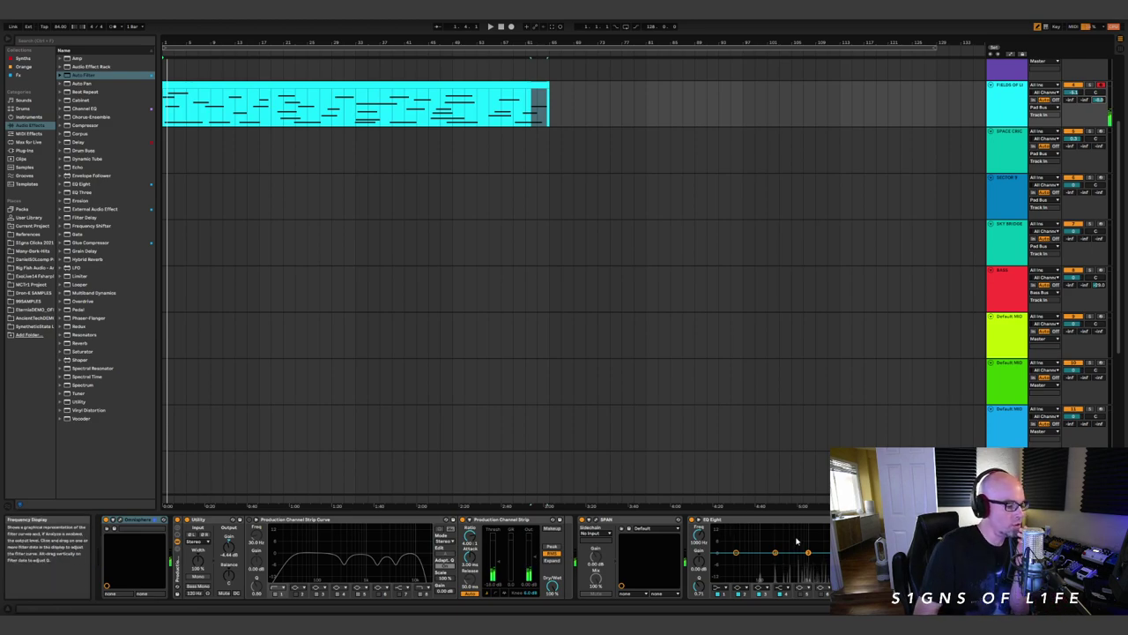
- Raise the EQ Eight low-cut frequency on the Fields of Light track while checking its spectrum in SPAN
{"action": "left_click", "coordinate": [596, 522]}
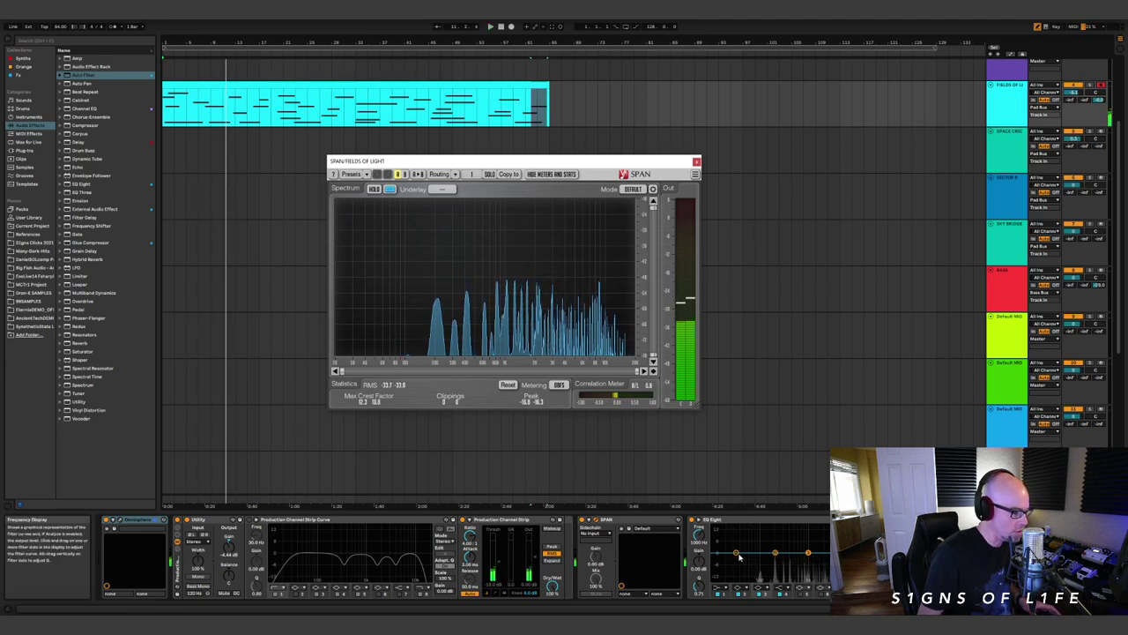
{"action": "left_click_drag", "start_coordinate": [736, 555], "coordinate": [740, 560]}
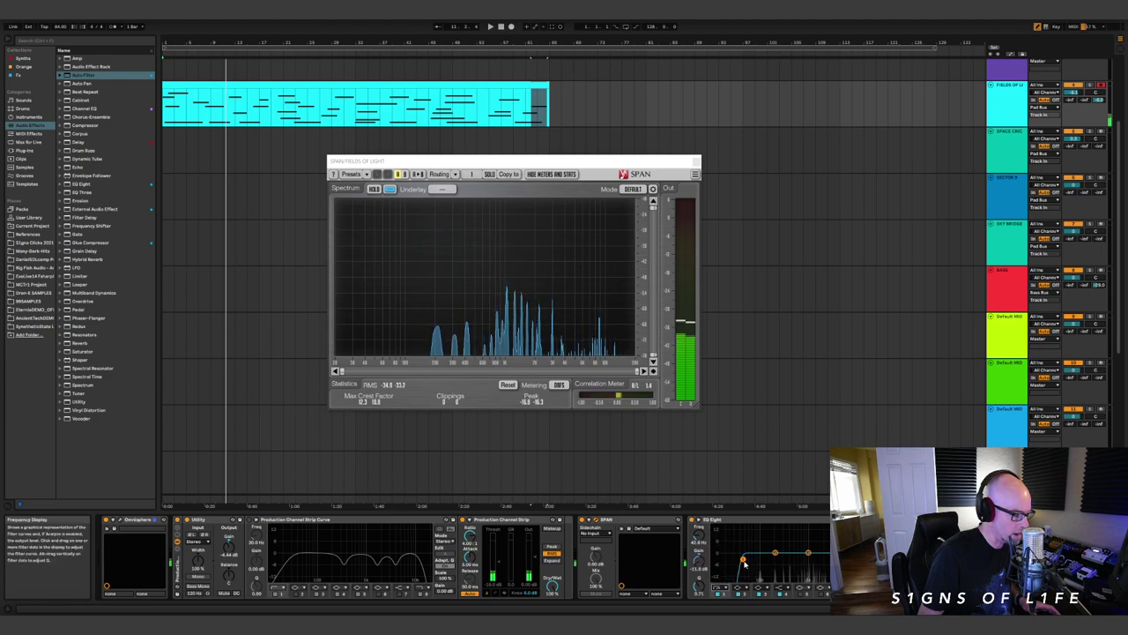
{"action": "key", "text": "space"}
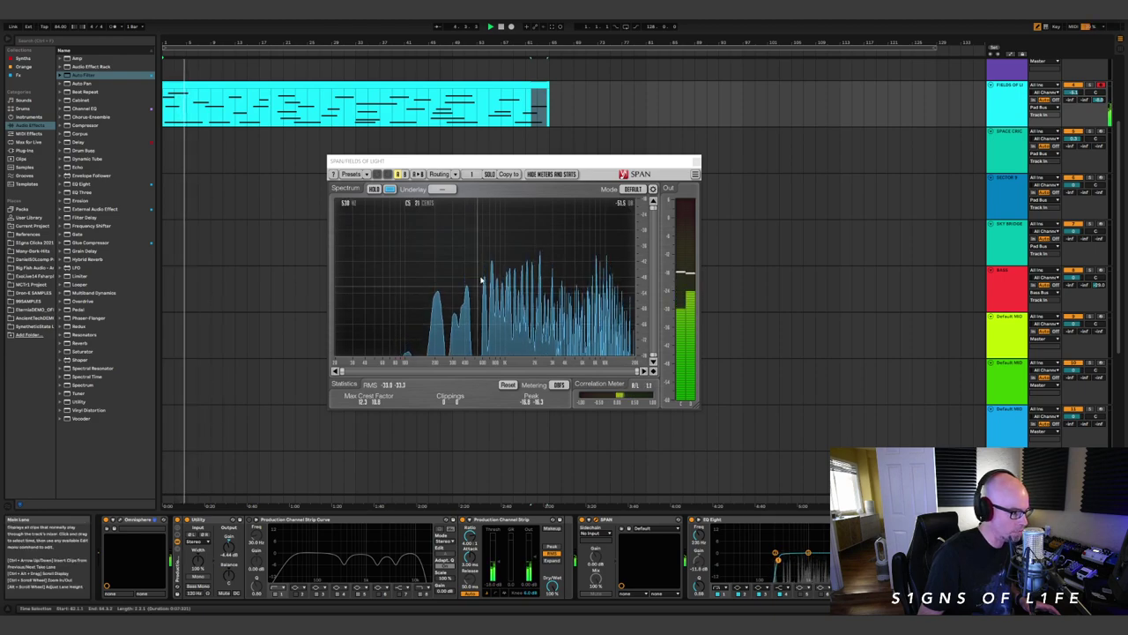
{"action": "left_click", "coordinate": [695, 161]}
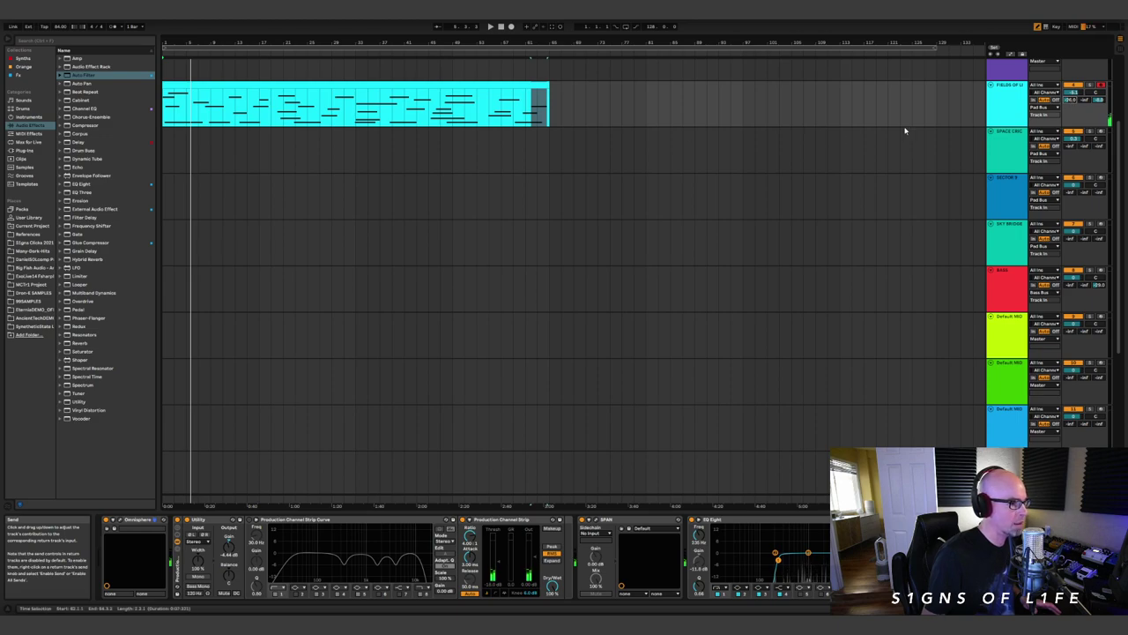
- Arm the Space Crickets track and slightly lower the oscillator 2 level in its Vital synth
{"action": "left_click", "coordinate": [1100, 131]}
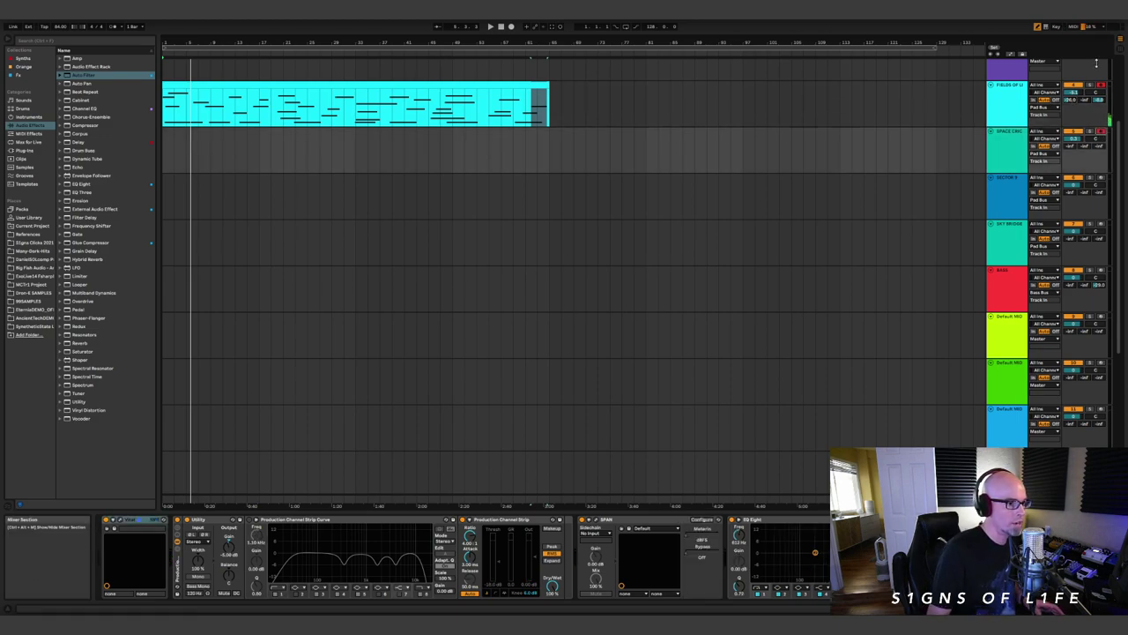
{"action": "left_click", "coordinate": [887, 162]}
{"action": "left_click", "coordinate": [118, 519]}
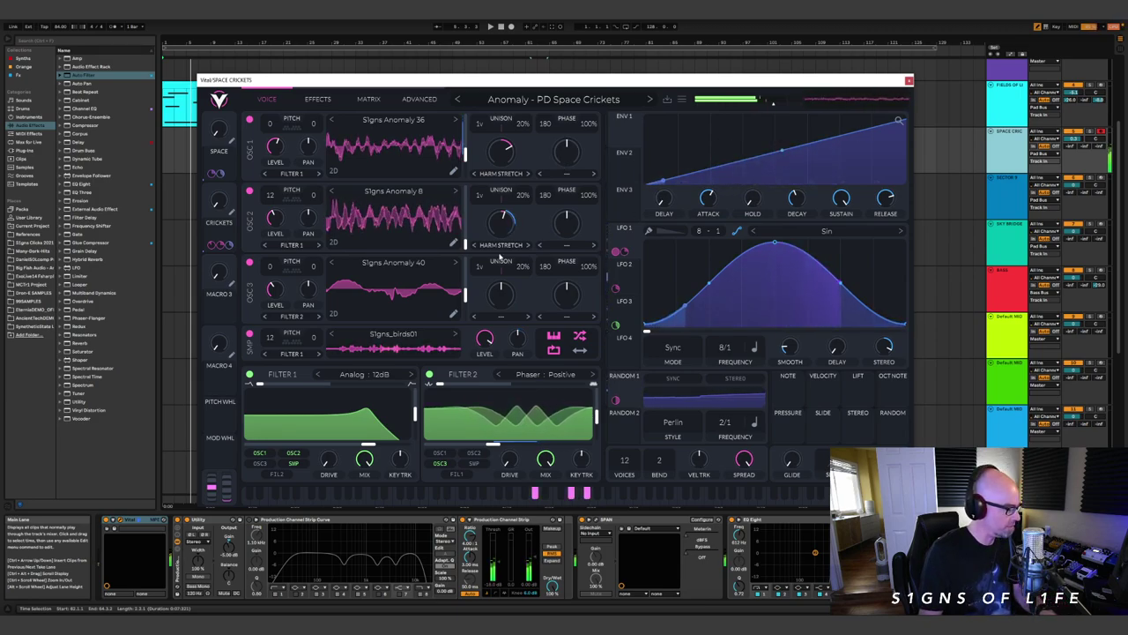
{"action": "left_click_drag", "start_coordinate": [275, 218], "coordinate": [275, 224]}
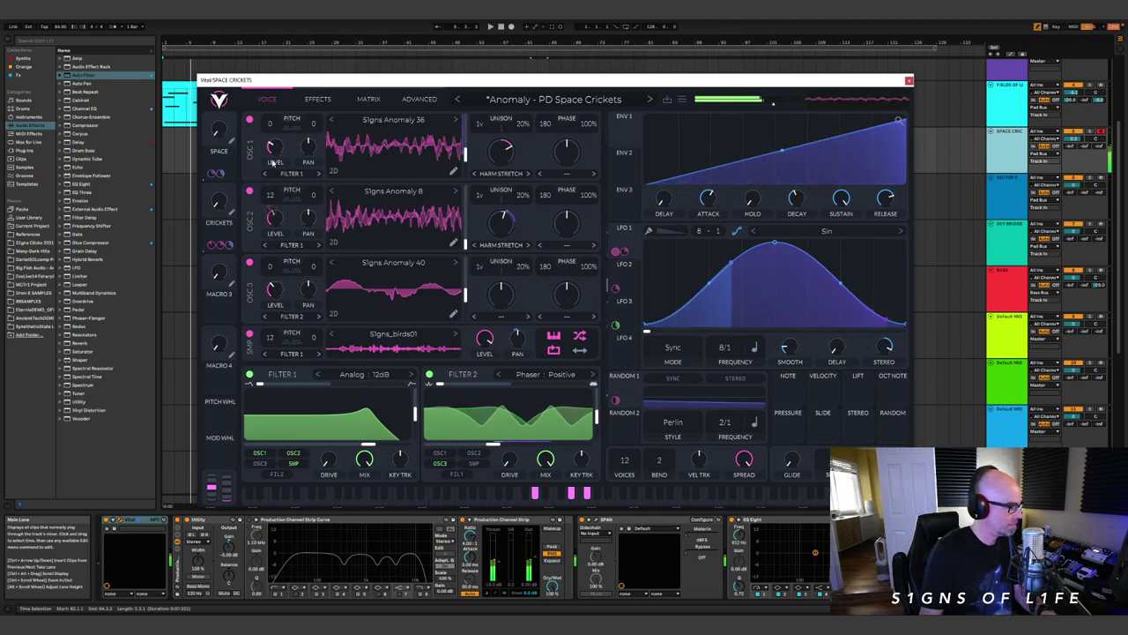
{"action": "left_click", "coordinate": [909, 81]}
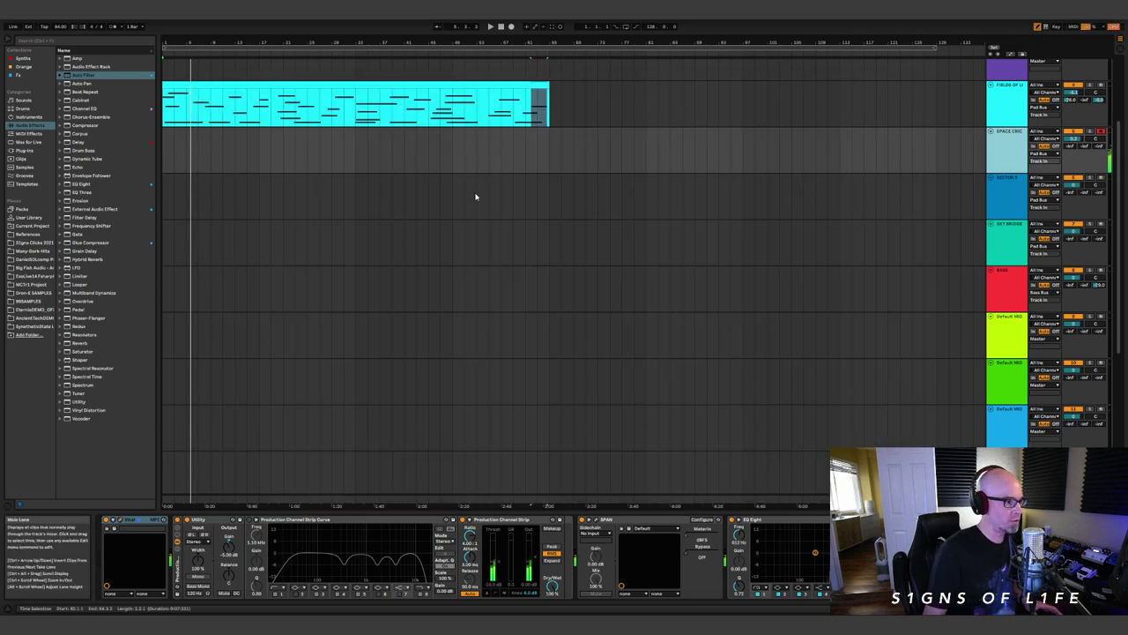
- Insert an empty 32-bar MIDI clip at the start of the Space Crickets track and check the track's spectrum in SPAN
{"action": "left_click_drag", "start_coordinate": [170, 150], "coordinate": [341, 145]}
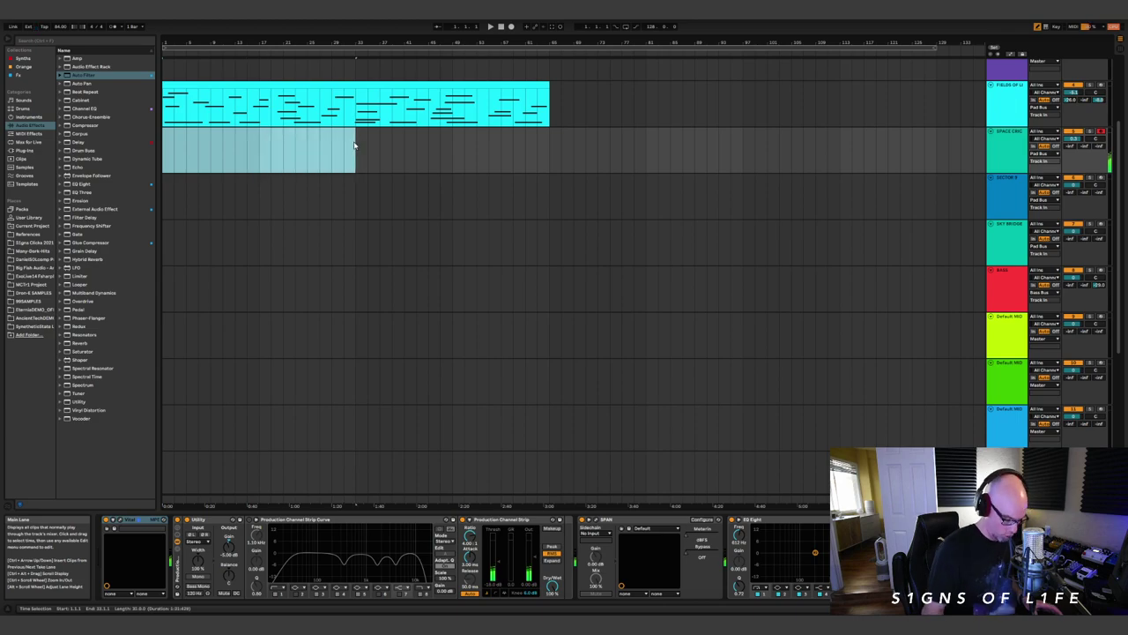
{"action": "key", "text": "ctrl+shift+m"}
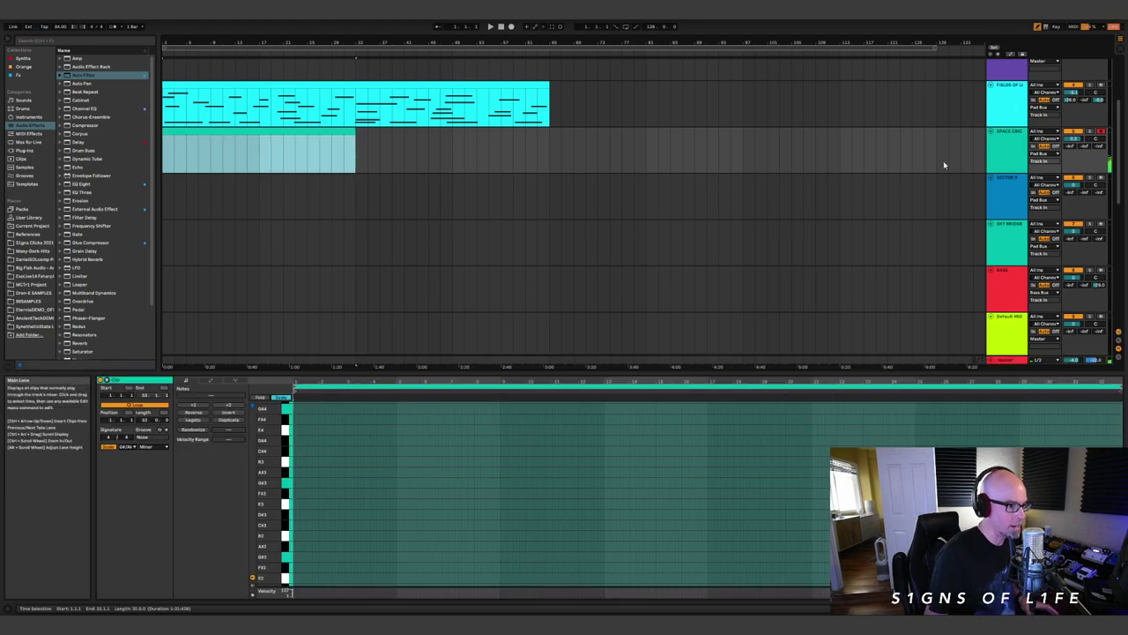
{"action": "left_click", "coordinate": [1011, 147]}
{"action": "key", "text": "shift+Tab"}
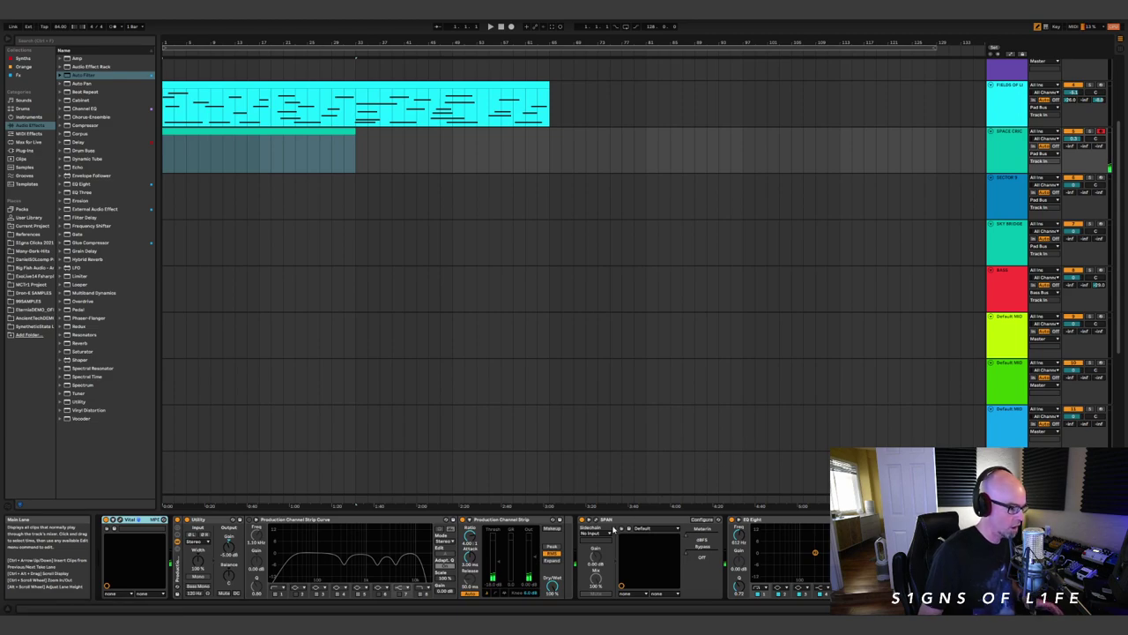
{"action": "left_click", "coordinate": [617, 528]}
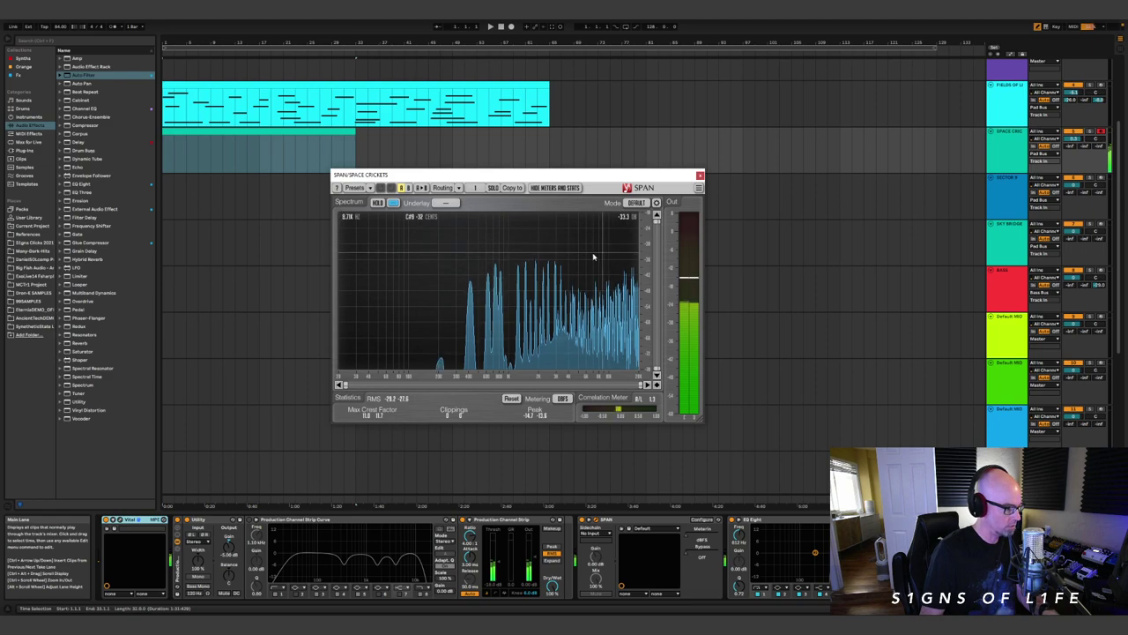
{"action": "left_click", "coordinate": [700, 175]}
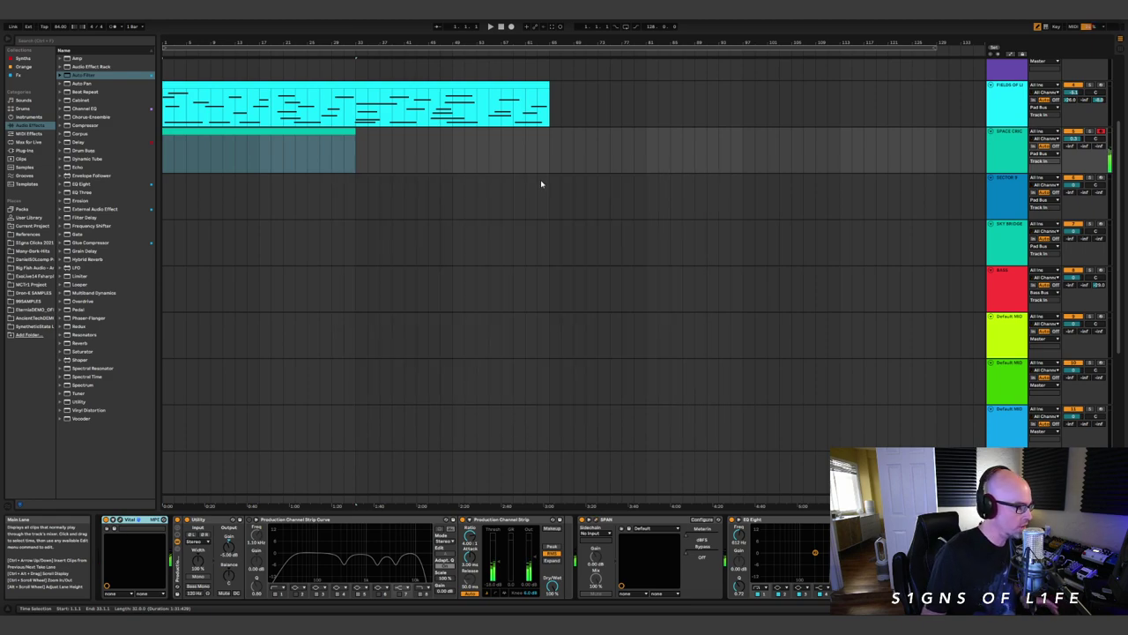
- Open the Space Crickets clip in an enlarged note editor and draw short G#3, D#4 and F#4 notes in bar 1
{"action": "double_click", "coordinate": [318, 131]}
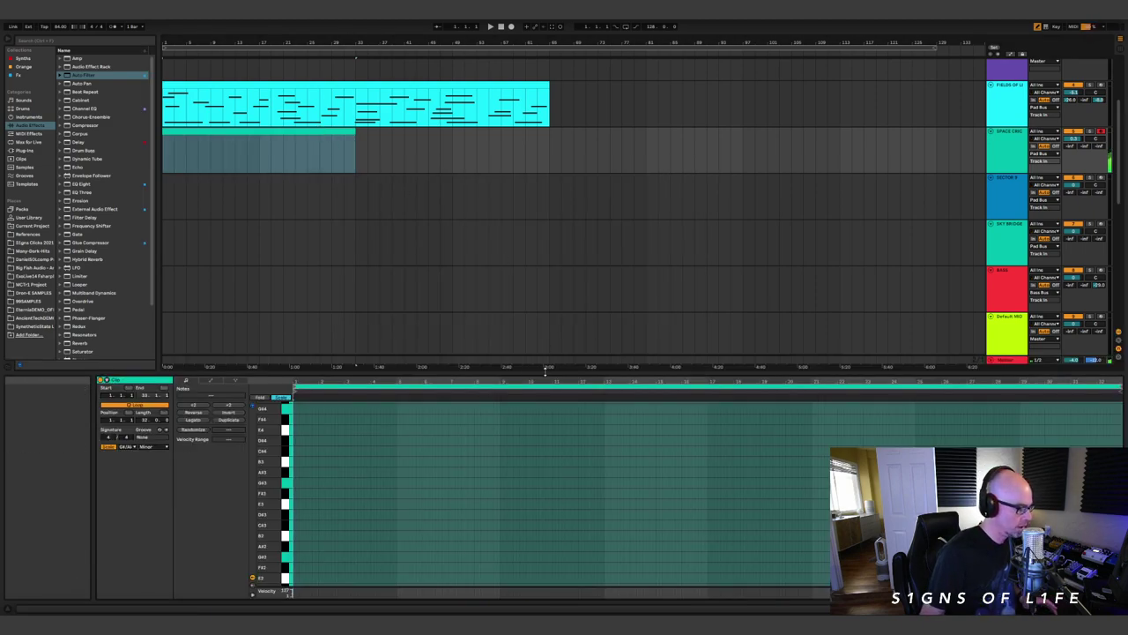
{"action": "left_click_drag", "start_coordinate": [546, 371], "coordinate": [546, 217]}
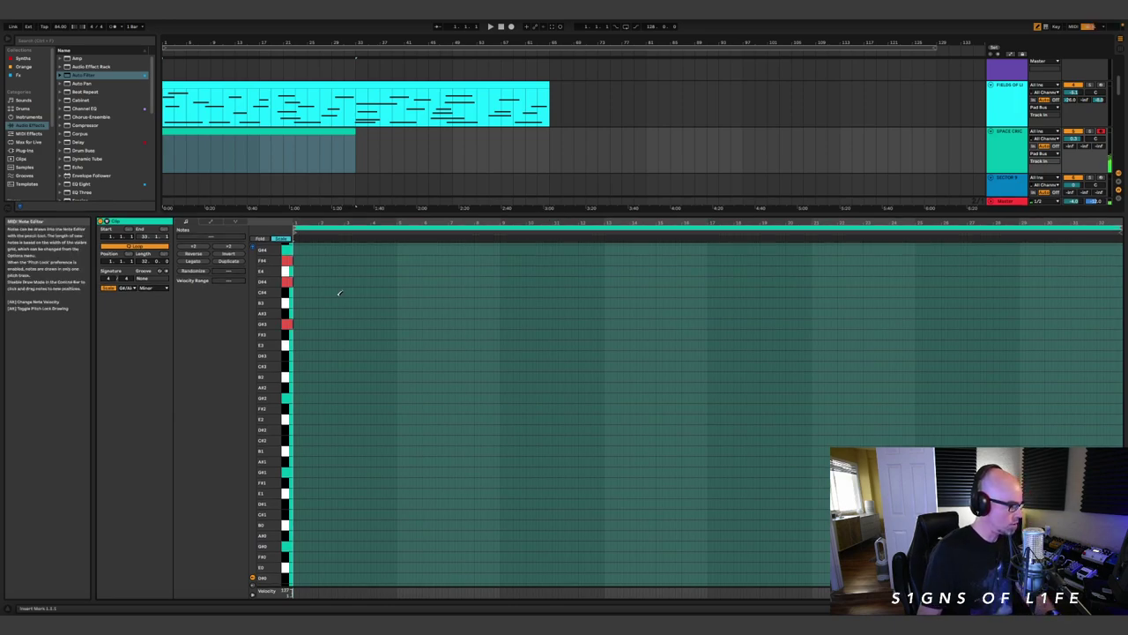
{"action": "scroll", "coordinate": [327, 330], "scroll_direction": "up", "scroll_amount": 2}
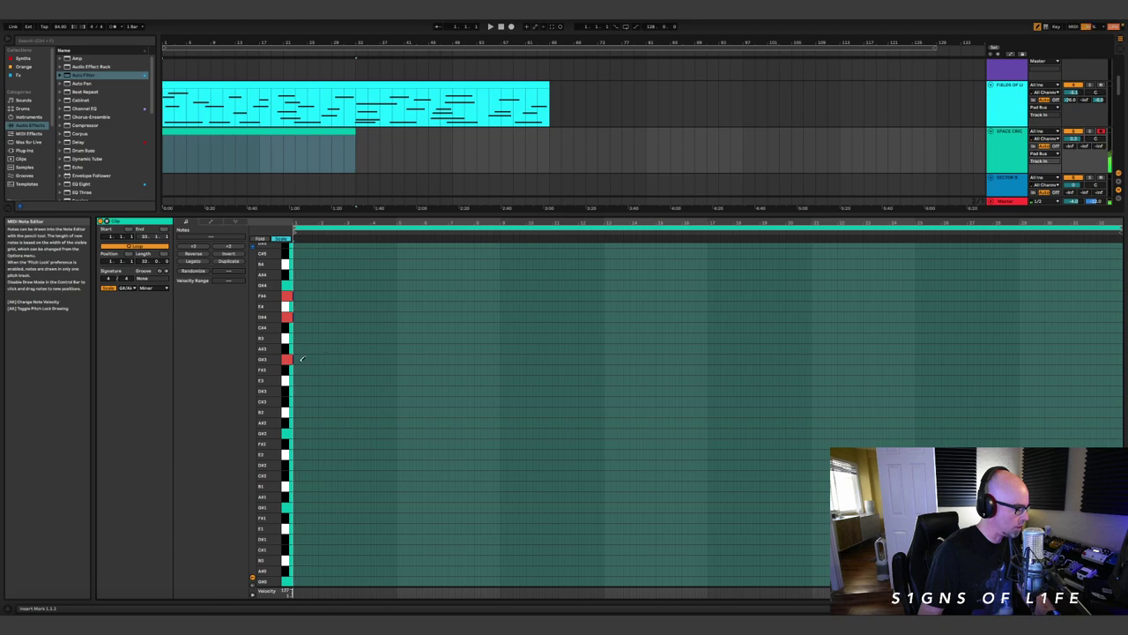
{"action": "key", "text": "Right"}
{"action": "key", "text": "ctrl+z"}
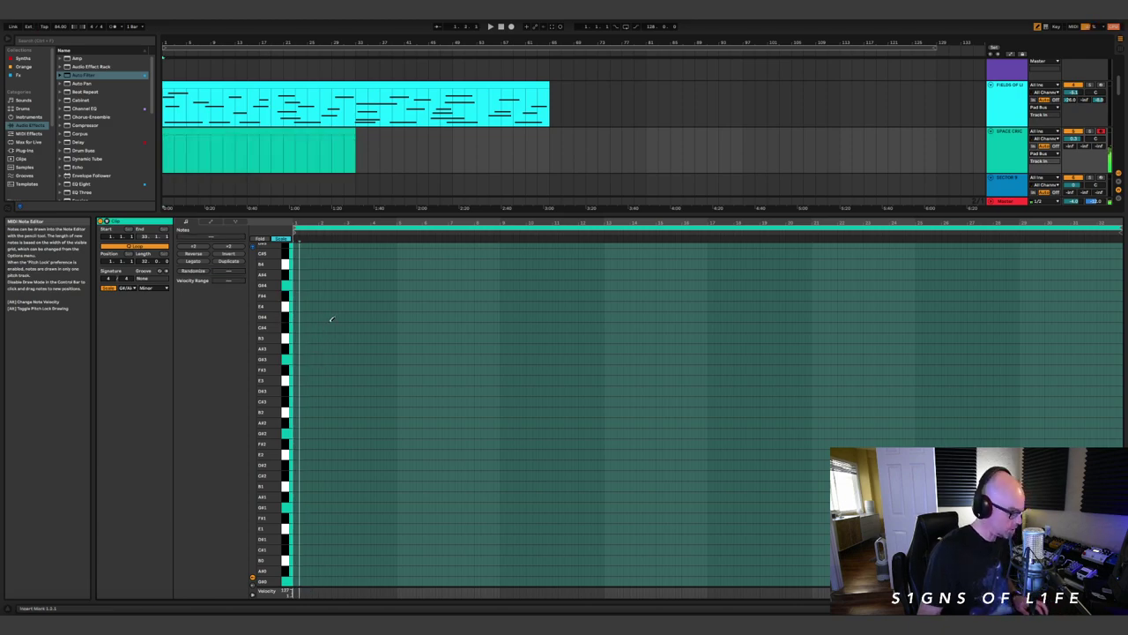
{"action": "right_click", "coordinate": [330, 322]}
{"action": "left_click", "coordinate": [360, 445]}
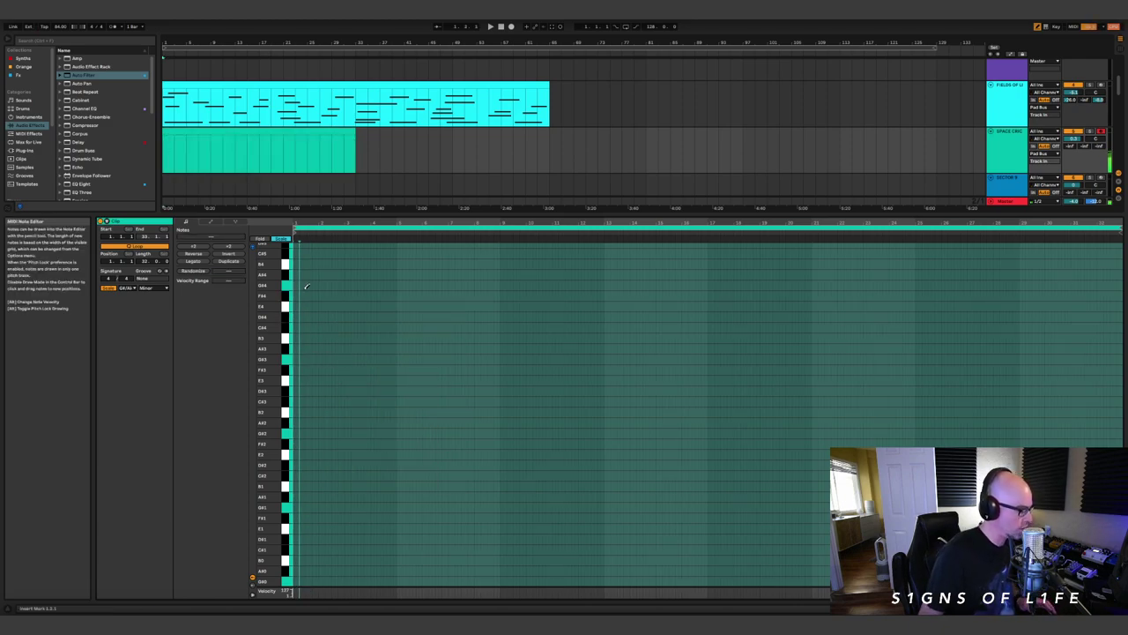
{"action": "left_click", "coordinate": [301, 357]}
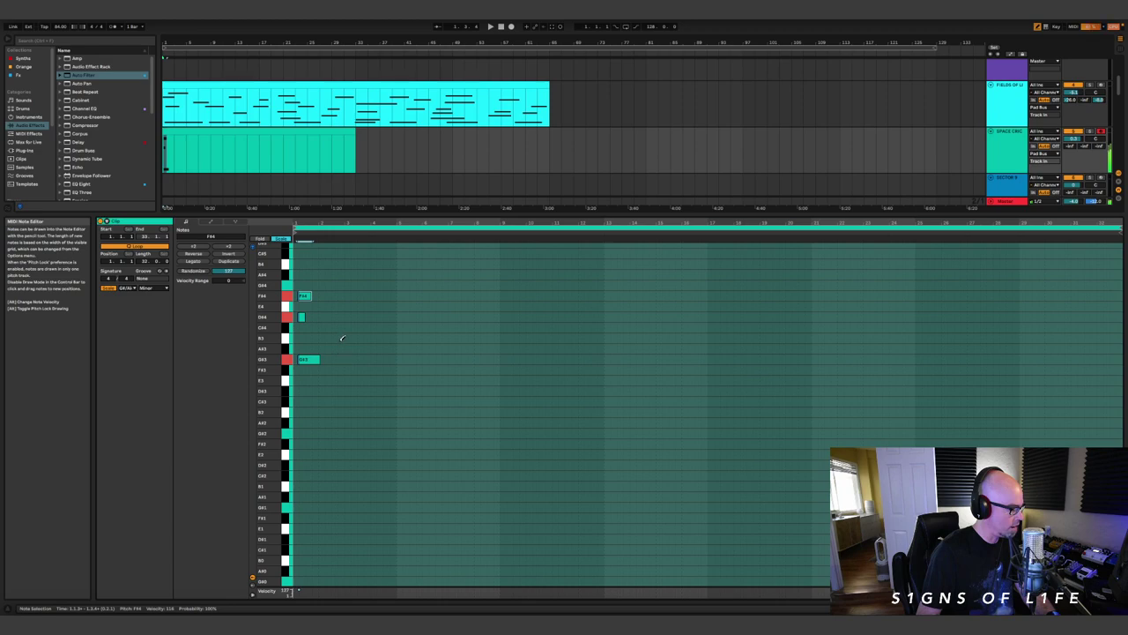
- Draw short off-grid notes between E3 and F#4 across about bars 3 to 9 of the Space Crickets clip
{"action": "left_click", "coordinate": [344, 316]}
{"action": "left_click", "coordinate": [354, 360]}
{"action": "mouse_move", "coordinate": [356, 358]}
{"action": "left_mouse_down"}
{"action": "mouse_move", "coordinate": [423, 349]}
{"action": "mouse_move", "coordinate": [405, 317]}
{"action": "mouse_move", "coordinate": [443, 296]}
{"action": "left_mouse_up"}
{"action": "left_click", "coordinate": [386, 338]}
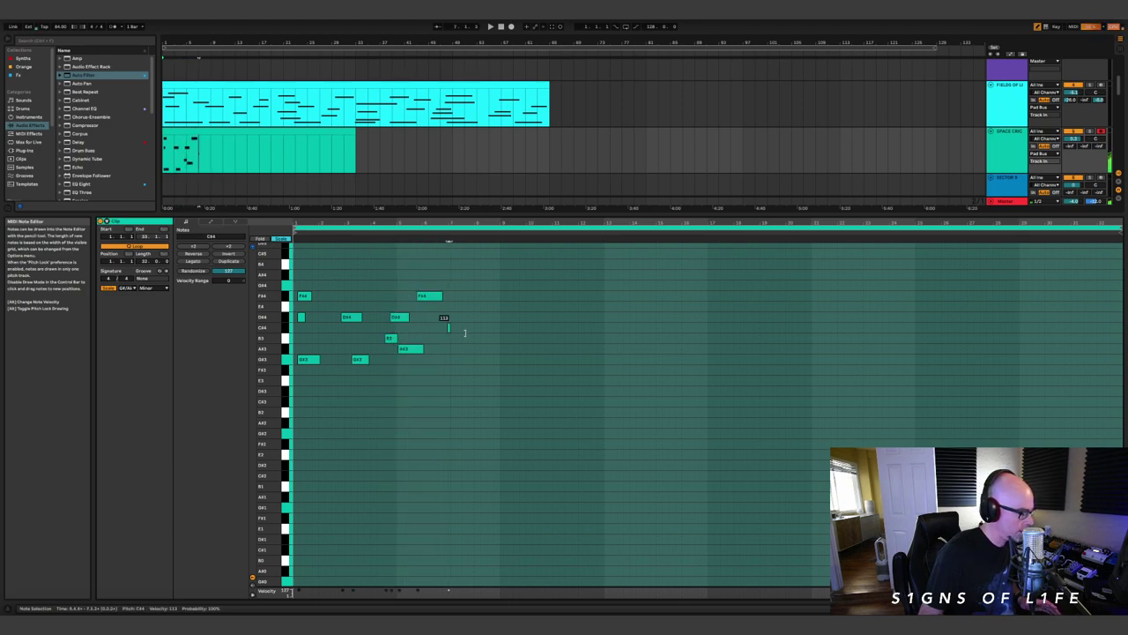
{"action": "mouse_move", "coordinate": [432, 359]}
{"action": "left_mouse_down"}
{"action": "mouse_move", "coordinate": [498, 379]}
{"action": "mouse_move", "coordinate": [520, 348]}
{"action": "left_mouse_up"}
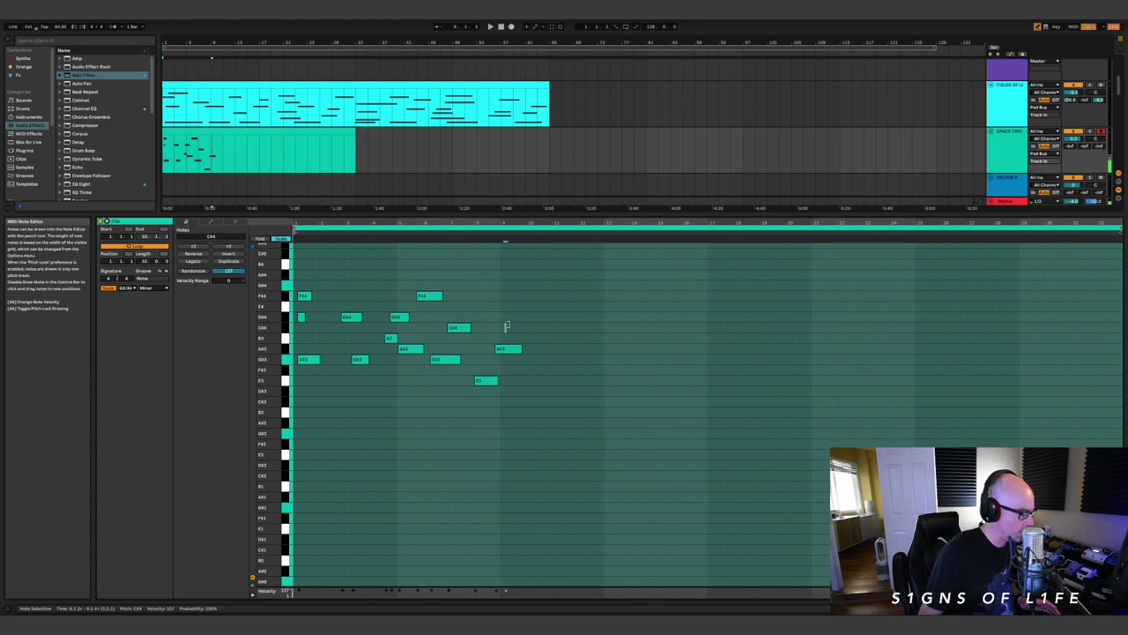
- Continue with notes between E3 and F#4 across about bars 9 to 16, and remove the E3 at bar 11
{"action": "left_click_drag", "start_coordinate": [510, 295], "coordinate": [535, 295]}
{"action": "left_click_drag", "start_coordinate": [551, 348], "coordinate": [578, 348]}
{"action": "left_click_drag", "start_coordinate": [533, 316], "coordinate": [622, 305]}
{"action": "left_click_drag", "start_coordinate": [611, 348], "coordinate": [644, 349]}
{"action": "left_click_drag", "start_coordinate": [554, 380], "coordinate": [580, 377]}
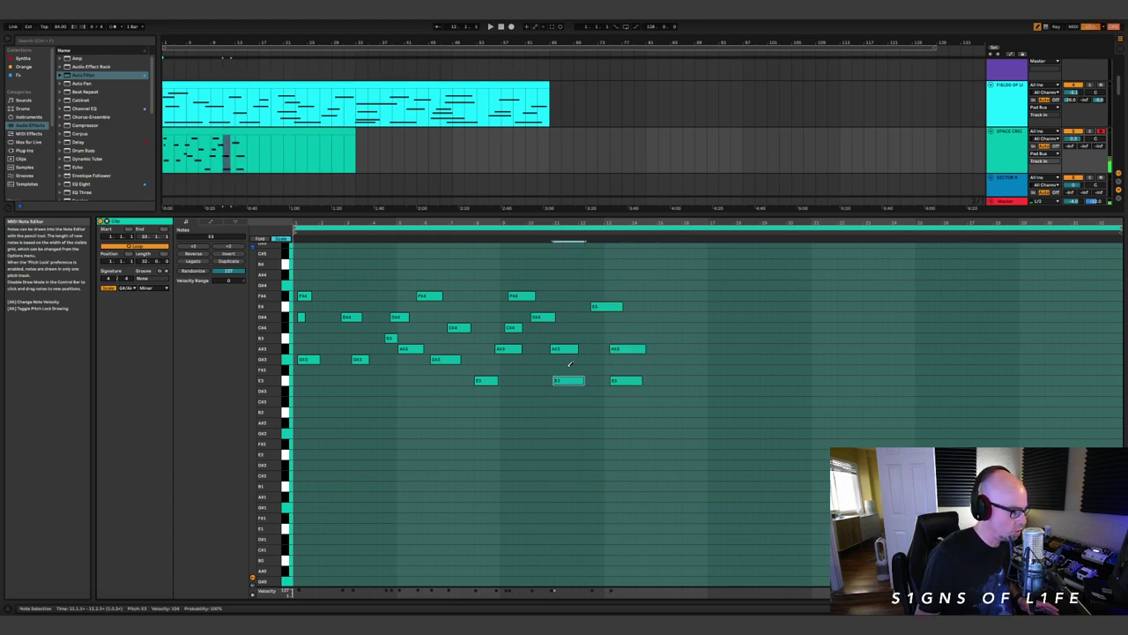
{"action": "left_click_drag", "start_coordinate": [677, 358], "coordinate": [698, 358]}
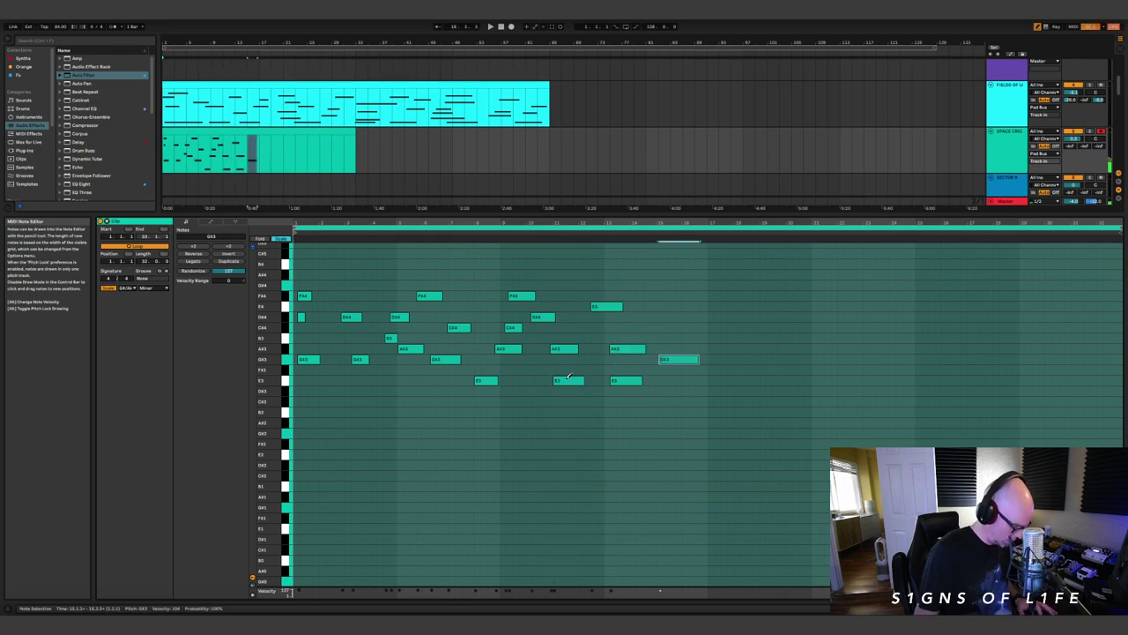
{"action": "left_click", "coordinate": [568, 379]}
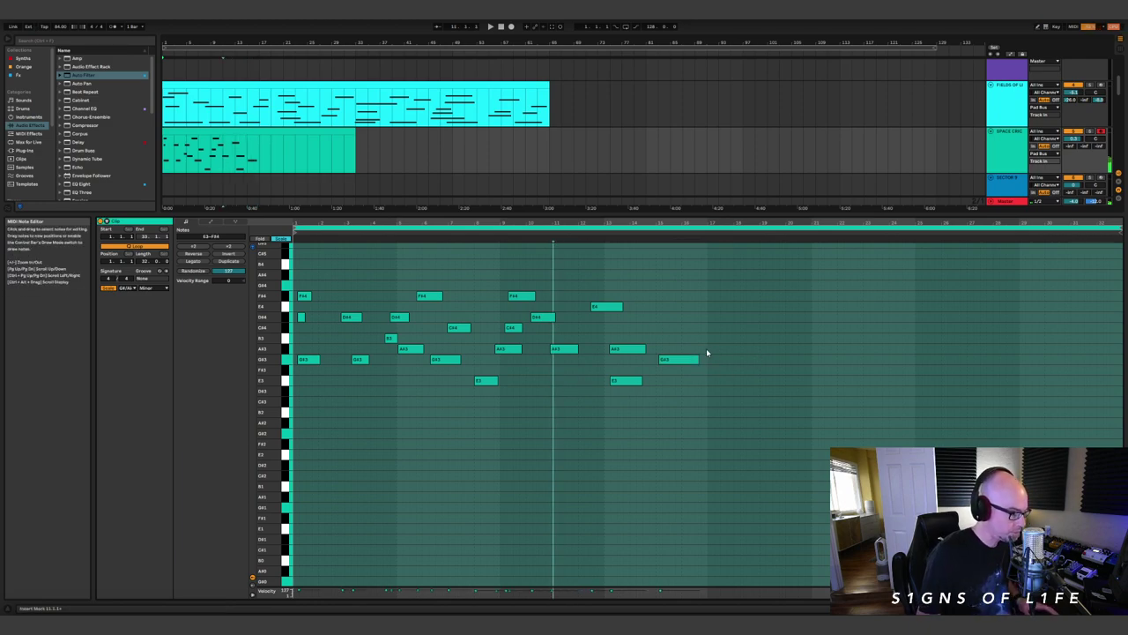
- Draw scattered notes between G#3 and G#4 across about bars 15 to 26 of the Space Crickets clip
{"action": "left_click_drag", "start_coordinate": [732, 358], "coordinate": [755, 359]}
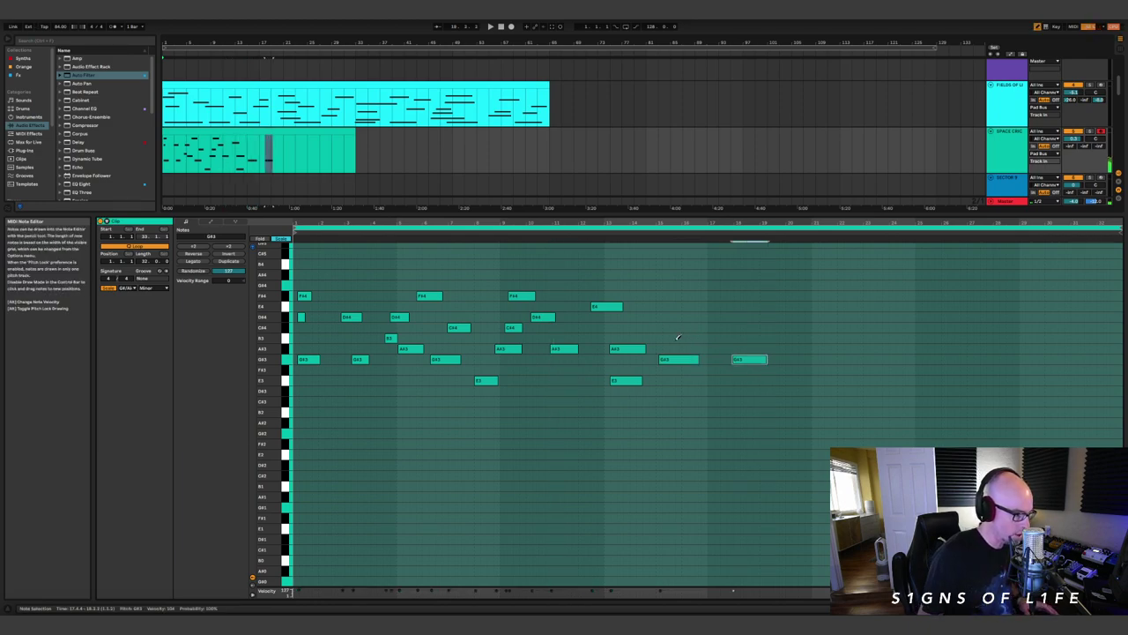
{"action": "left_click", "coordinate": [679, 337]}
{"action": "left_click", "coordinate": [655, 306]}
{"action": "mouse_move", "coordinate": [715, 285]}
{"action": "left_mouse_down"}
{"action": "mouse_move", "coordinate": [758, 296]}
{"action": "mouse_move", "coordinate": [862, 359]}
{"action": "left_mouse_up"}
{"action": "mouse_move", "coordinate": [817, 317]}
{"action": "left_mouse_down"}
{"action": "mouse_move", "coordinate": [891, 295]}
{"action": "mouse_move", "coordinate": [934, 306]}
{"action": "mouse_move", "coordinate": [944, 327]}
{"action": "left_mouse_up"}
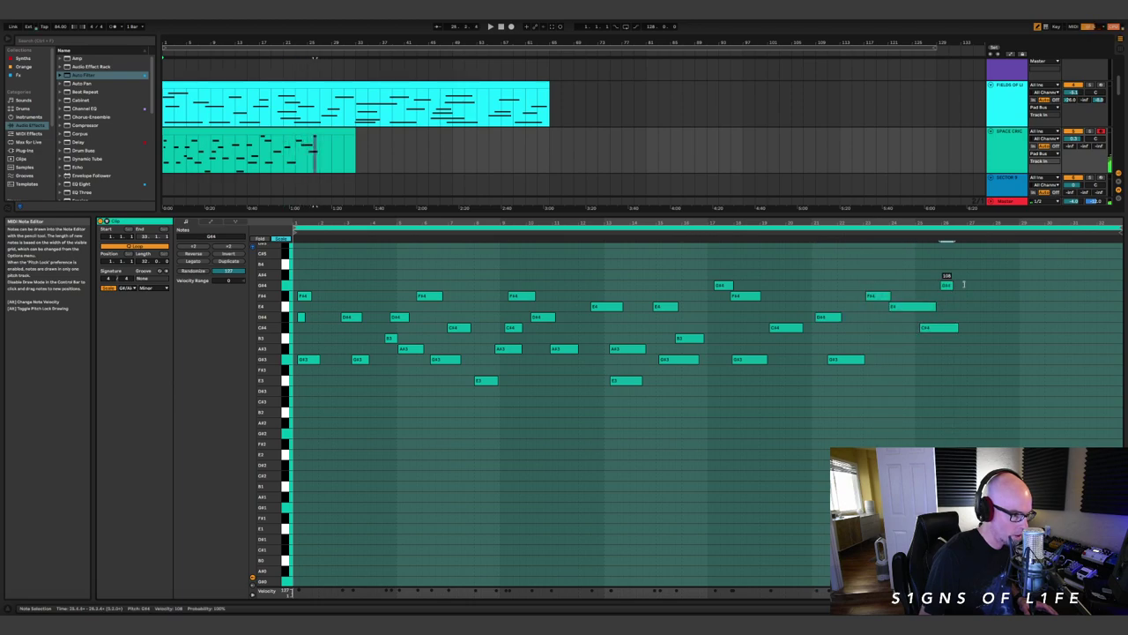
- Fill about bars 27 to 32 with overlapping notes between F#3 and A#4
{"action": "mouse_move", "coordinate": [983, 370]}
{"action": "left_mouse_down"}
{"action": "mouse_move", "coordinate": [1038, 370]}
{"action": "mouse_move", "coordinate": [1039, 348]}
{"action": "mouse_move", "coordinate": [991, 349]}
{"action": "left_mouse_up"}
{"action": "mouse_move", "coordinate": [1071, 370]}
{"action": "left_mouse_down"}
{"action": "mouse_move", "coordinate": [1098, 369]}
{"action": "mouse_move", "coordinate": [1090, 338]}
{"action": "mouse_move", "coordinate": [1102, 306]}
{"action": "left_mouse_up"}
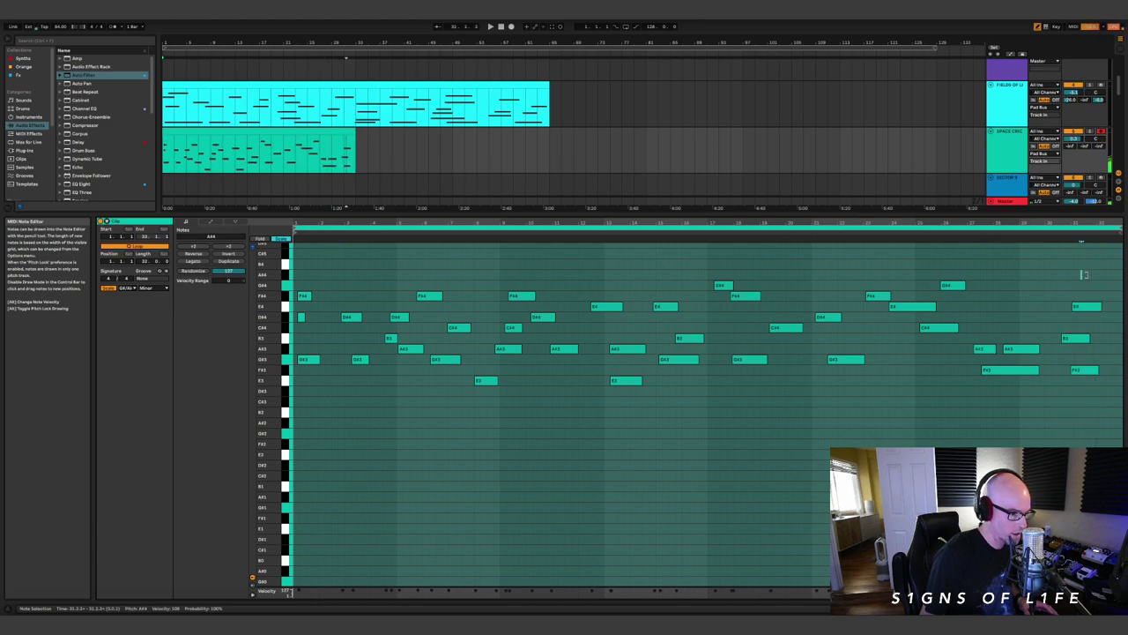
{"action": "left_click_drag", "start_coordinate": [1020, 295], "coordinate": [1047, 296]}
- Solo the Space Crickets track and play back its new part with the SPAN analyser open
{"action": "key", "text": "space"}
{"action": "left_click_drag", "start_coordinate": [673, 214], "coordinate": [674, 357]}
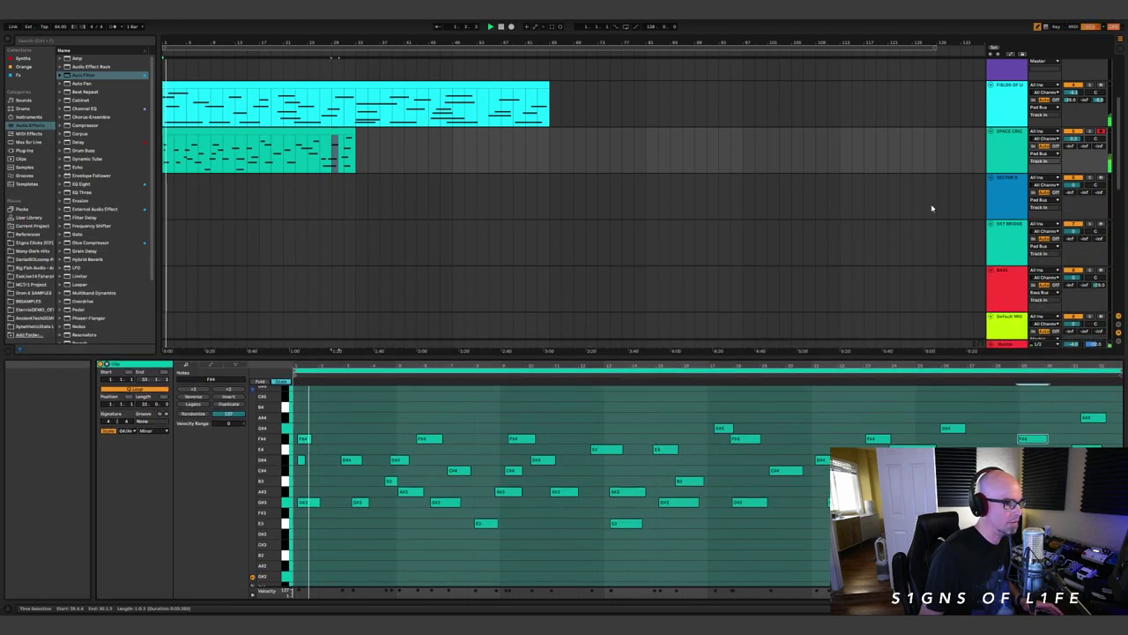
{"action": "left_click", "coordinate": [1089, 131]}
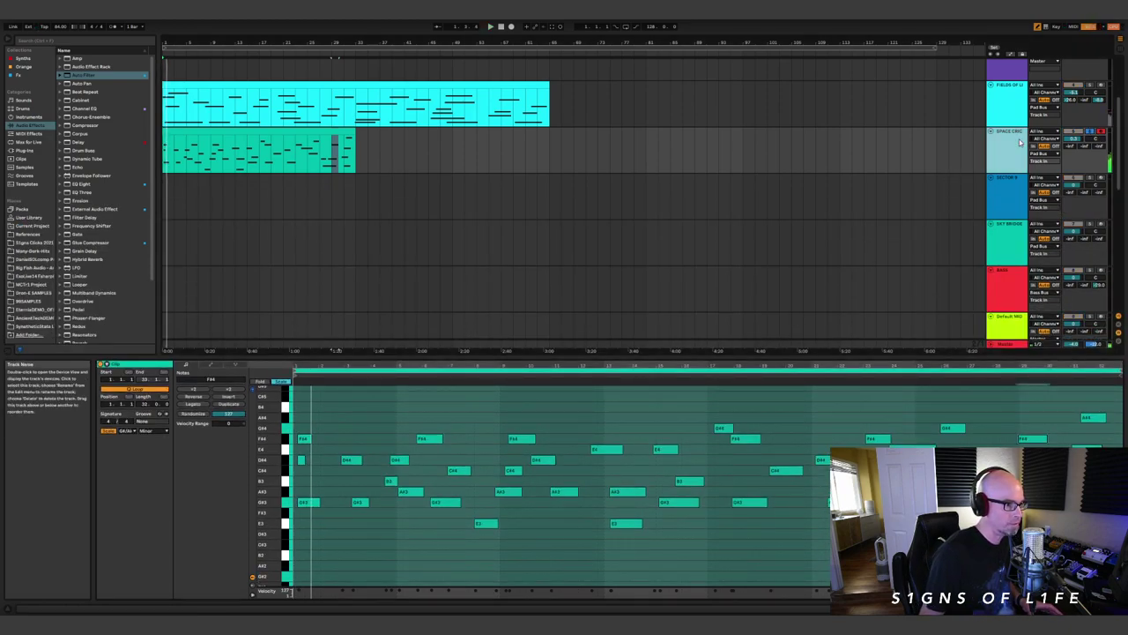
{"action": "double_click", "coordinate": [1011, 141]}
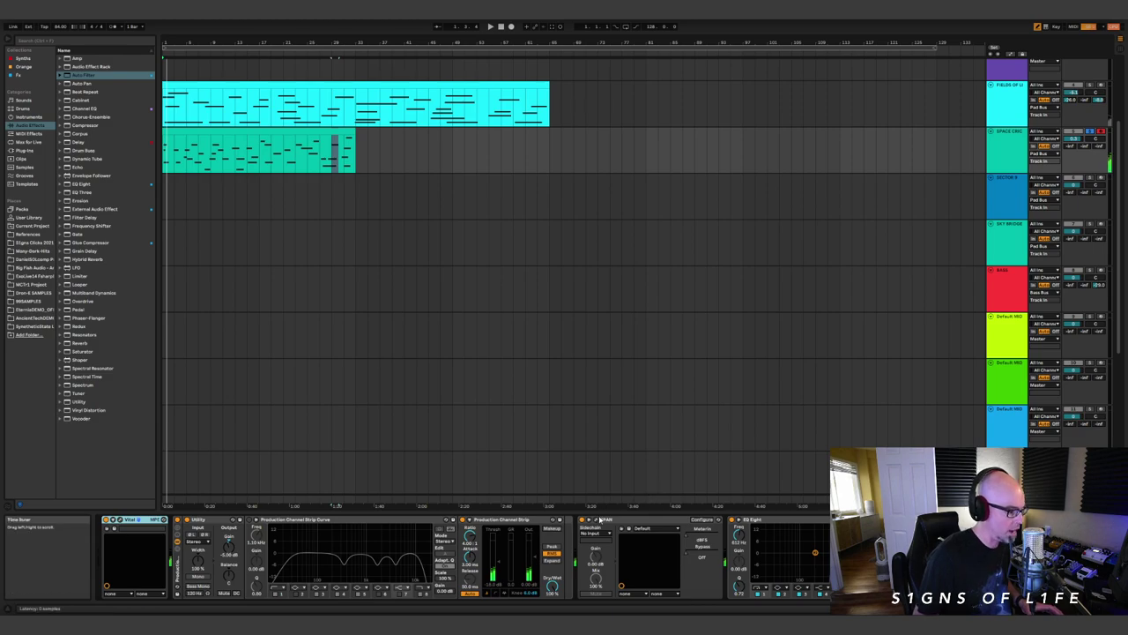
{"action": "left_click", "coordinate": [597, 519]}
{"action": "key", "text": "space"}
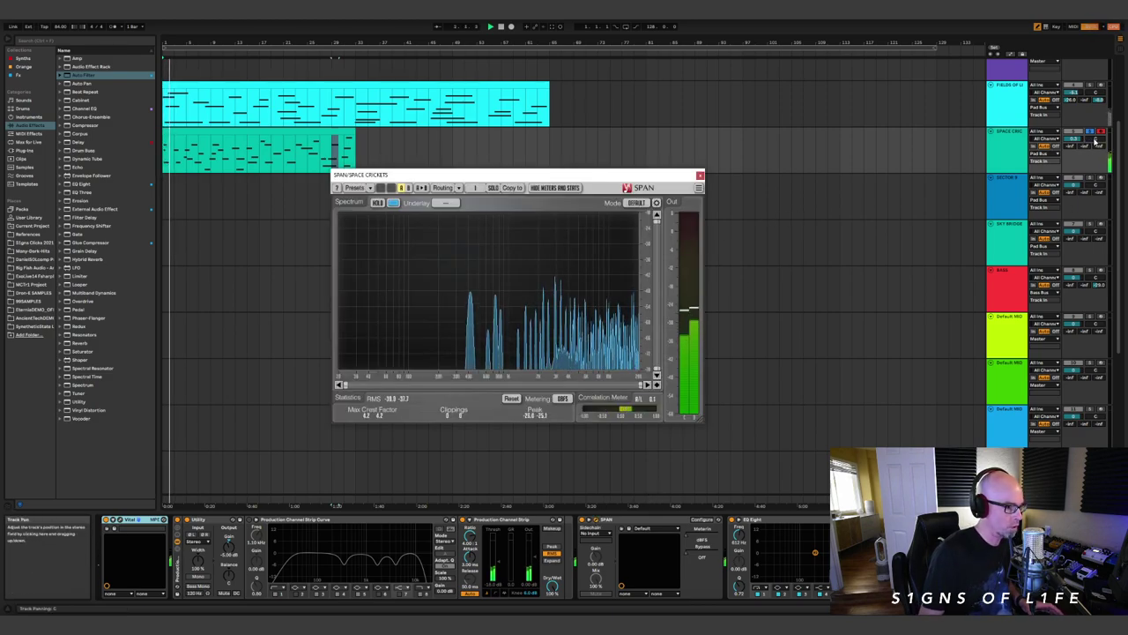
- Compare the EQ Eight settings on Space Crickets and Fields of Light, lower the Space Crickets filter frequency, and close its SPAN analyser
{"action": "left_click", "coordinate": [132, 519]}
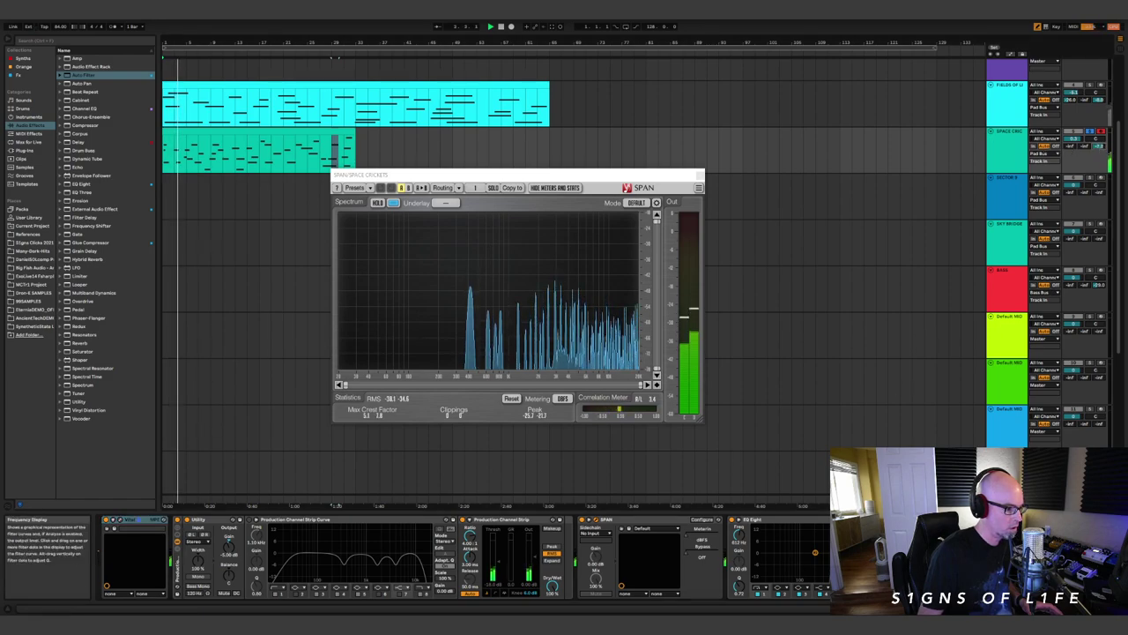
{"action": "left_click", "coordinate": [1011, 142]}
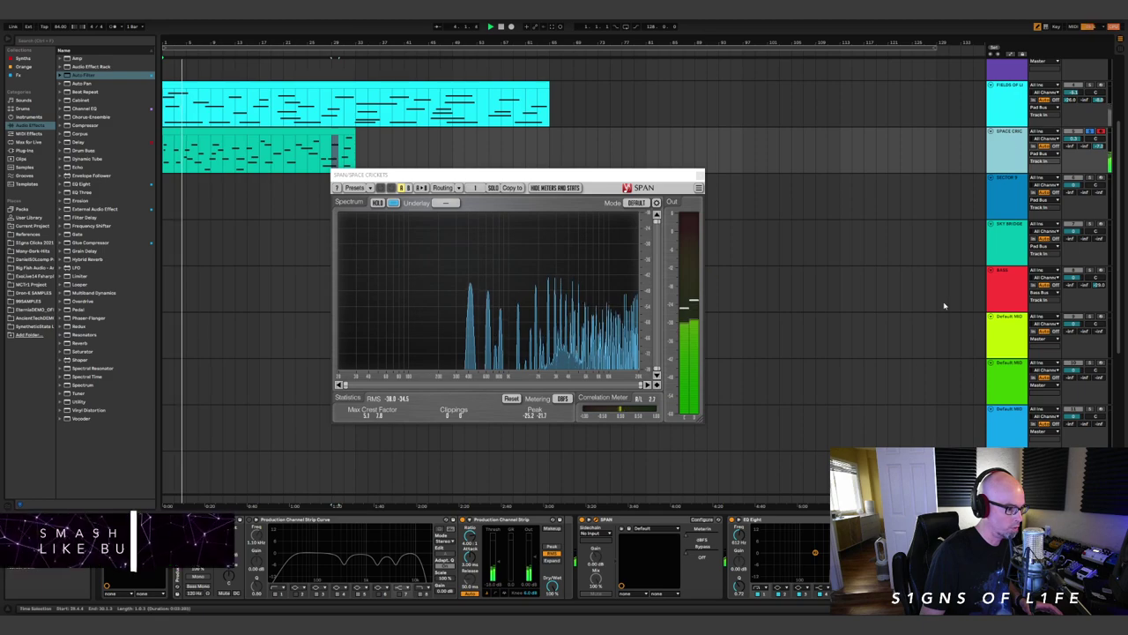
{"action": "left_click", "coordinate": [1009, 88]}
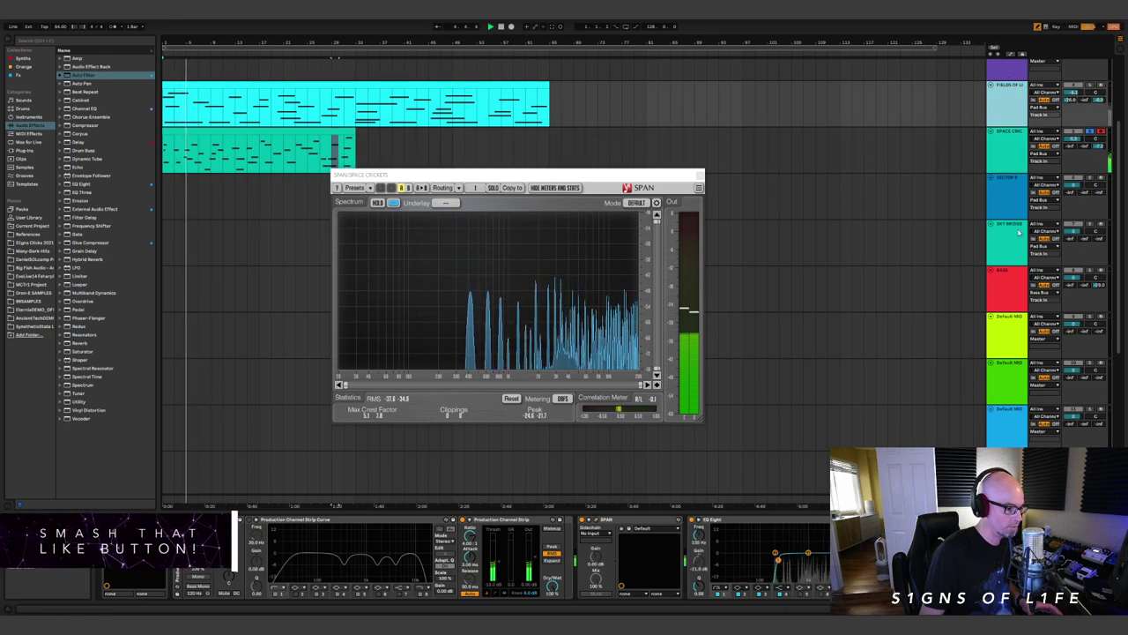
{"action": "left_click", "coordinate": [1010, 133]}
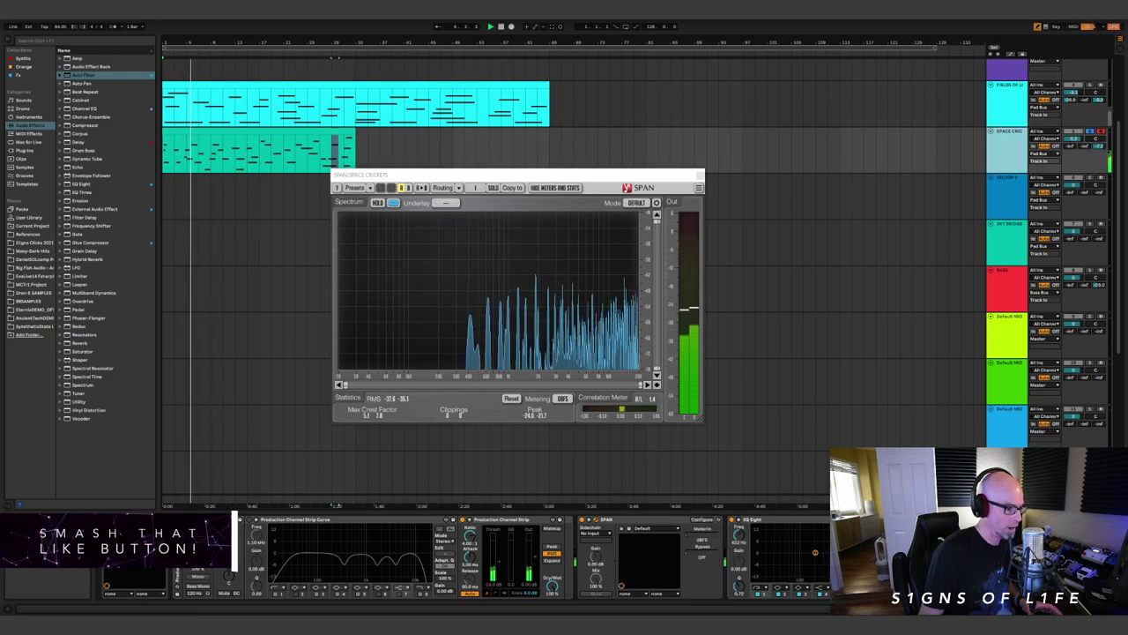
{"action": "mouse_move", "coordinate": [835, 559]}
{"action": "left_mouse_down"}
{"action": "mouse_move", "coordinate": [798, 559]}
{"action": "mouse_move", "coordinate": [818, 557]}
{"action": "left_mouse_up"}
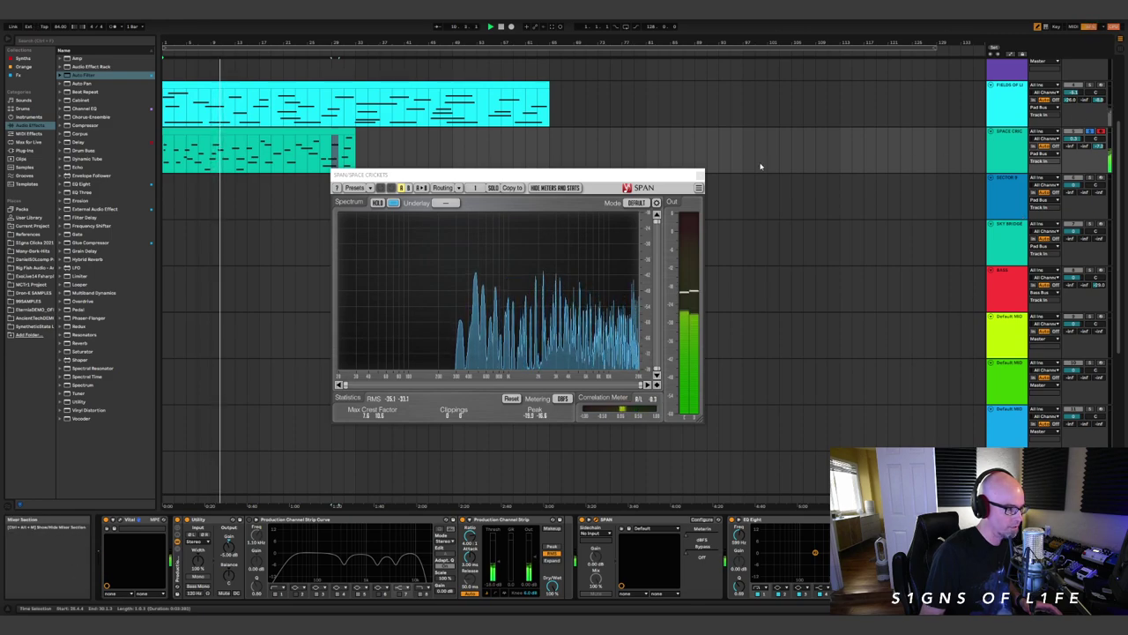
{"action": "left_click", "coordinate": [700, 177]}
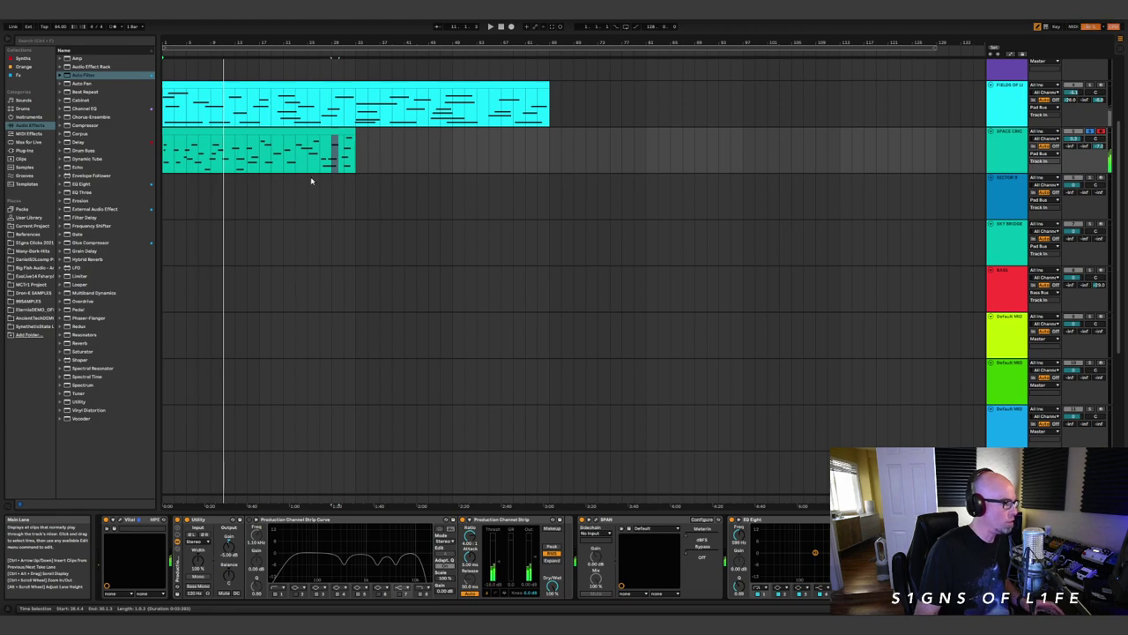
- Select the Sector 9 track and audition its Vital patch Anomaly - PD Sector 9, closing the synth after trying it
{"action": "left_click", "coordinate": [1043, 198]}
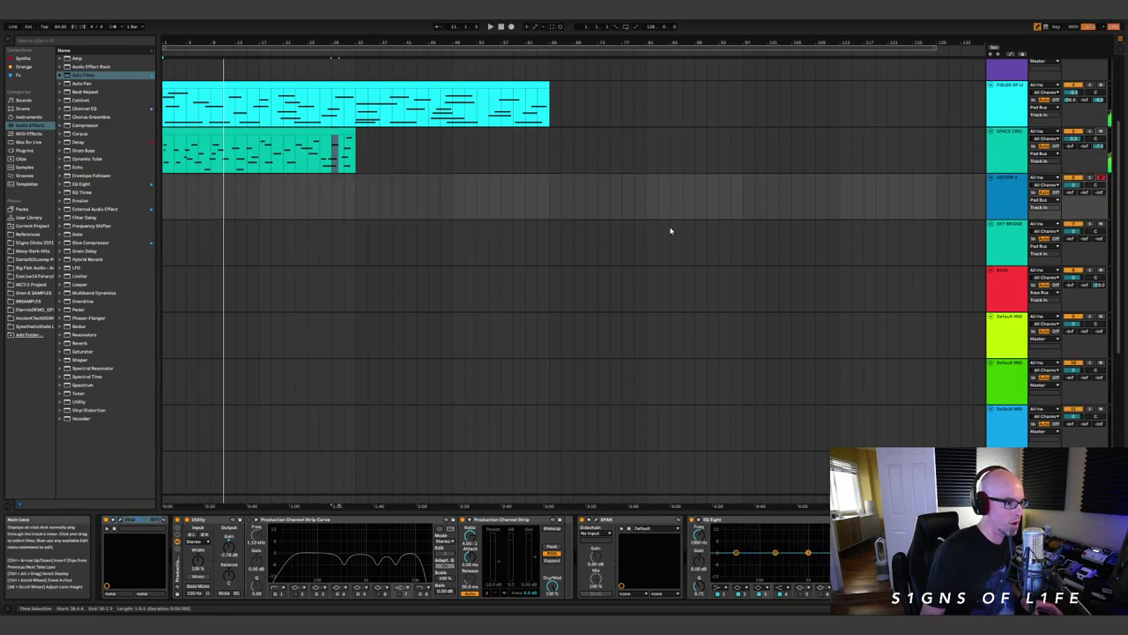
{"action": "left_click", "coordinate": [1007, 198]}
{"action": "left_click", "coordinate": [121, 520]}
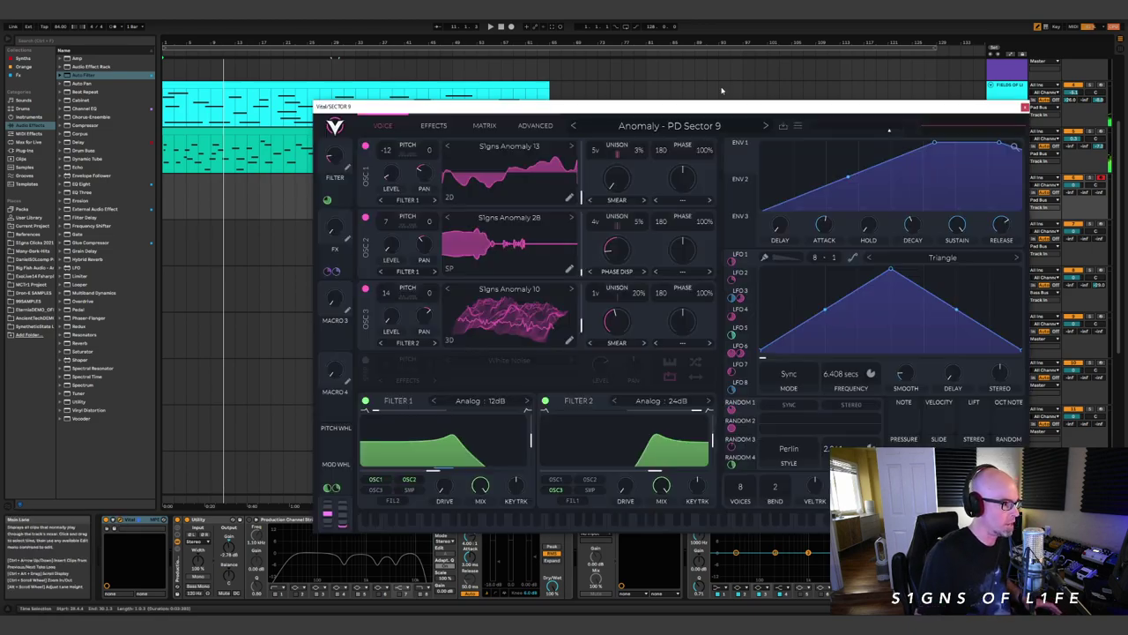
{"action": "left_click_drag", "start_coordinate": [726, 107], "coordinate": [596, 103]}
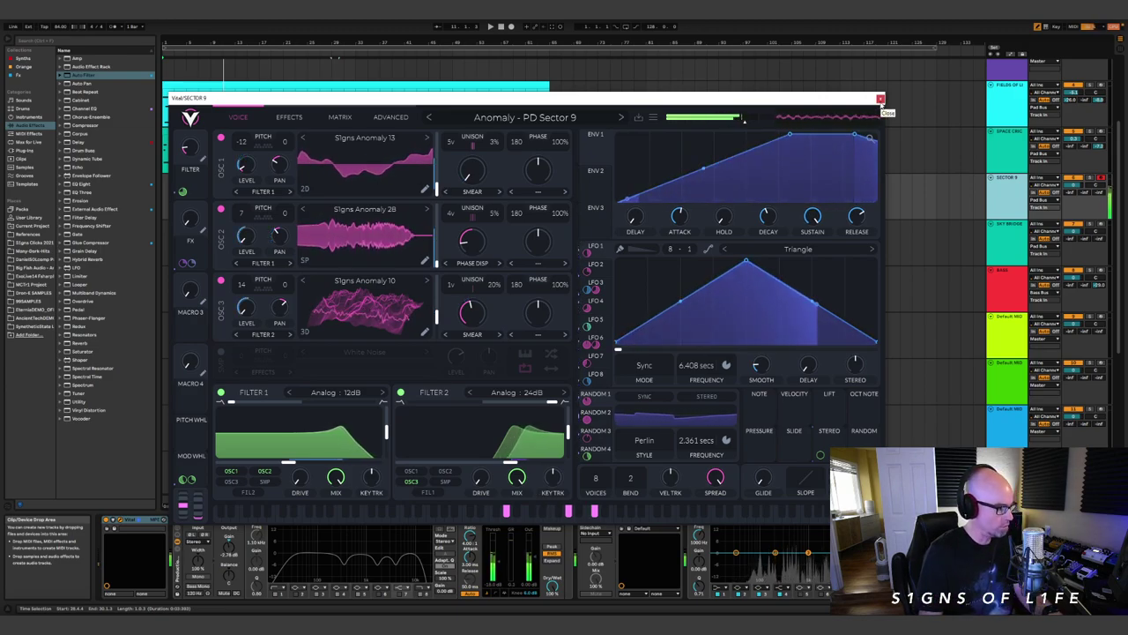
{"action": "left_click", "coordinate": [880, 98]}
- Create an empty 32-bar MIDI clip on the Sector 9 track and turn off its fixed note grid
{"action": "left_click_drag", "start_coordinate": [356, 204], "coordinate": [24, 209]}
{"action": "key", "text": "ctrl+shift+m"}
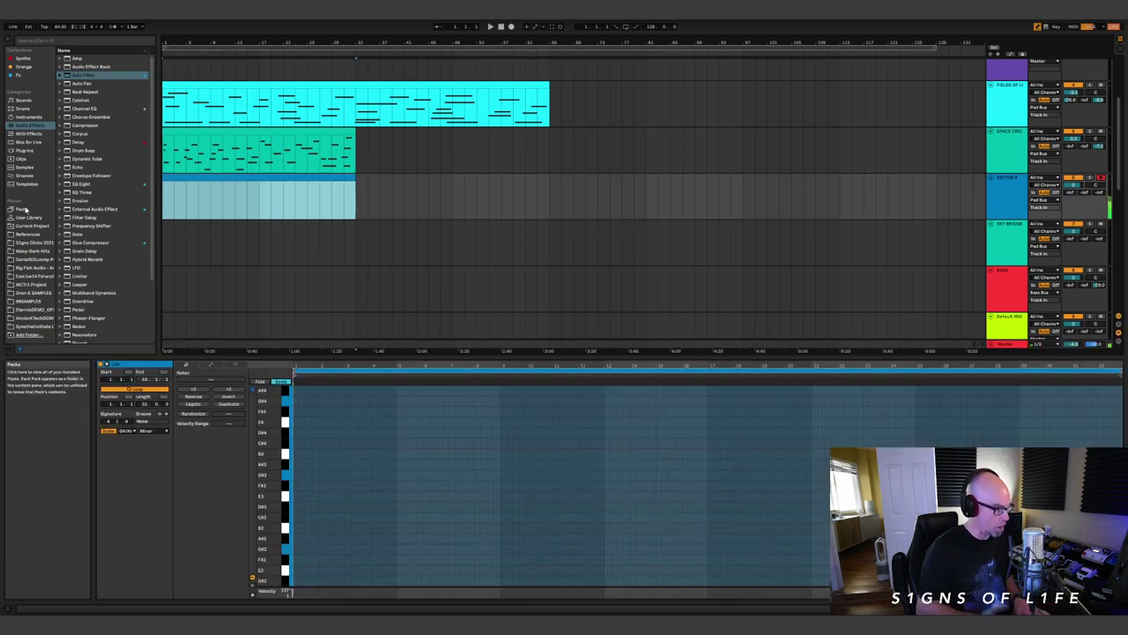
{"action": "left_click_drag", "start_coordinate": [452, 357], "coordinate": [458, 183]}
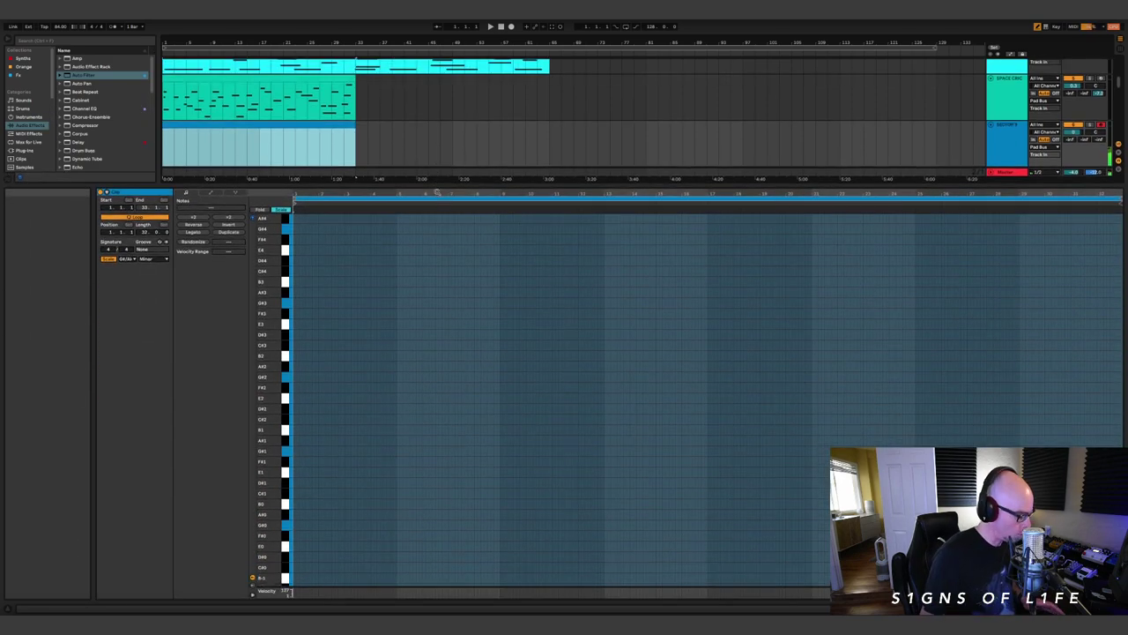
{"action": "scroll", "coordinate": [356, 301], "scroll_direction": "up", "scroll_amount": 1}
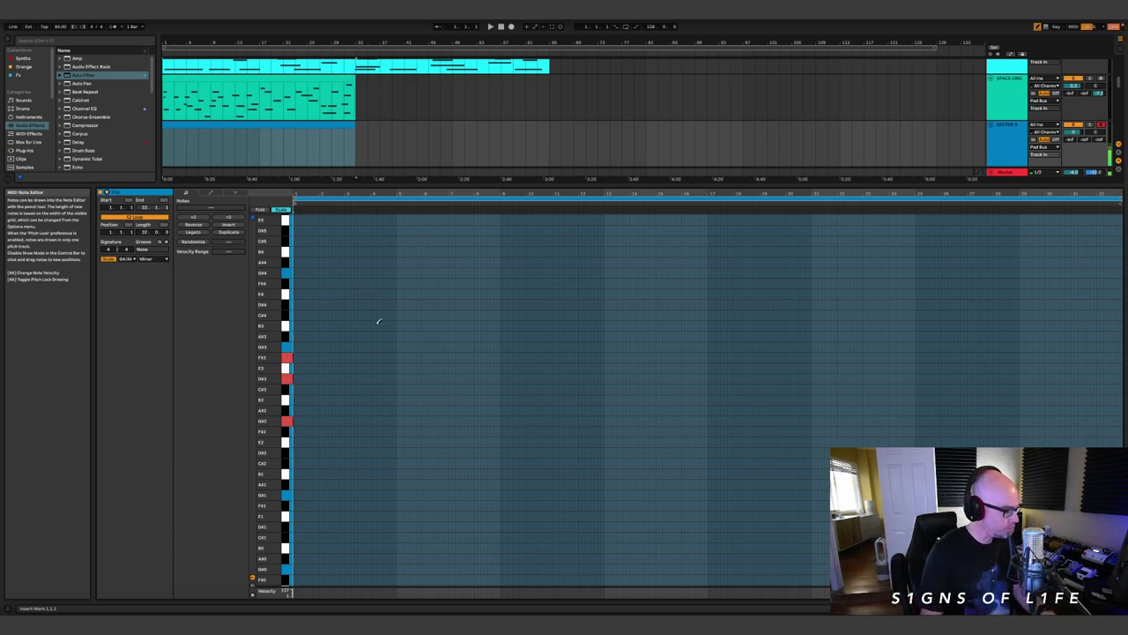
{"action": "right_click", "coordinate": [322, 412]}
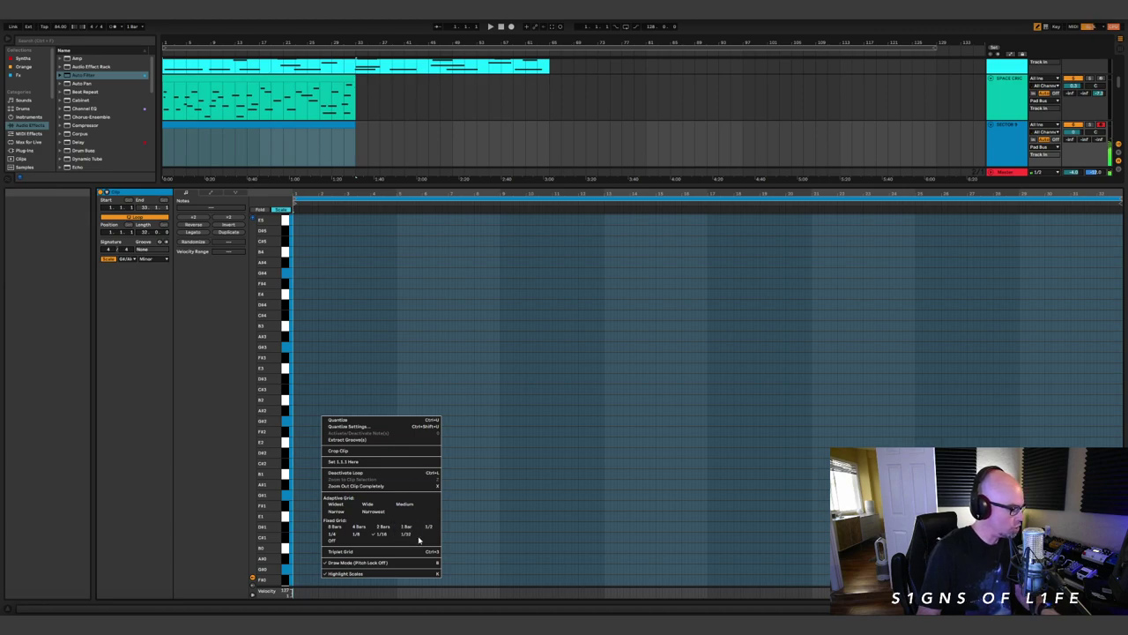
{"action": "left_click", "coordinate": [326, 548]}
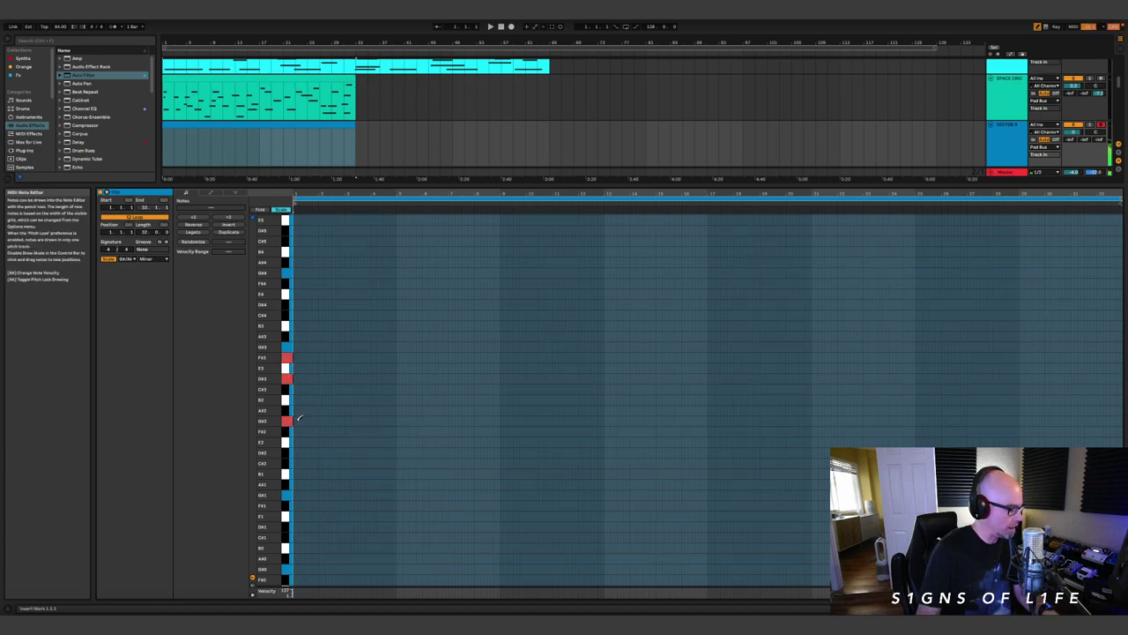
- Draw a chord of G#2, D#3 and F#3 at bar 1 and lower the Sector 9 track volume
{"action": "left_click_drag", "start_coordinate": [298, 421], "coordinate": [328, 421]}
{"action": "left_click_drag", "start_coordinate": [296, 378], "coordinate": [309, 357]}
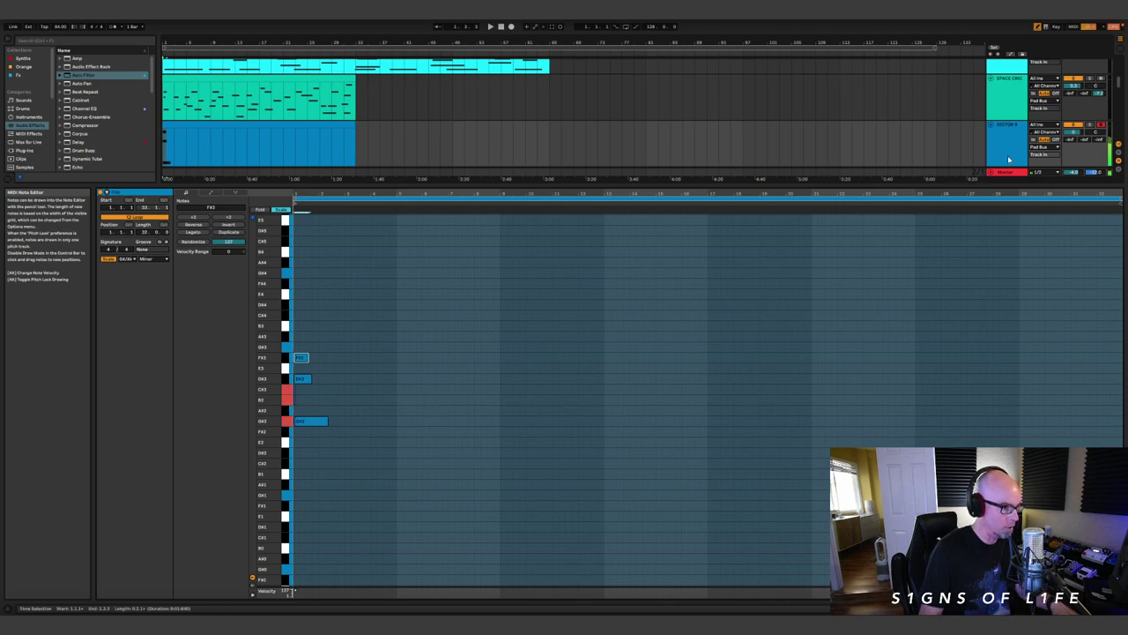
{"action": "left_click_drag", "start_coordinate": [1073, 132], "coordinate": [1073, 134]}
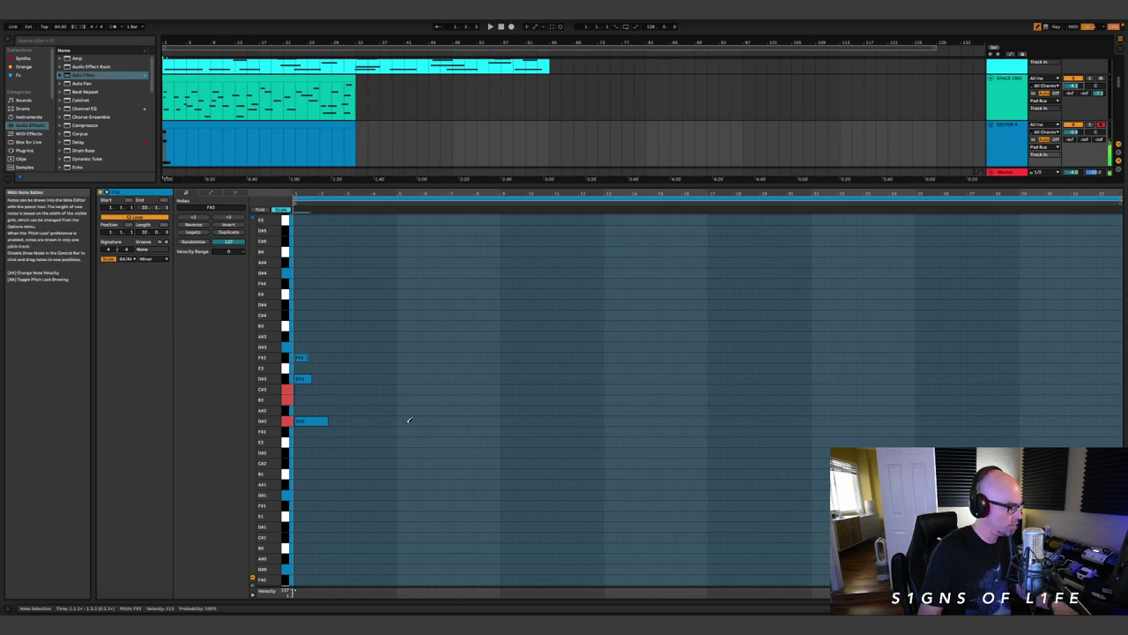
- Draw loose chords of G#2-B2-C#3 near bar 6, G#2-A#2-C#3 near bar 10 and C#3-G#3-A#3 near bar 13
{"action": "mouse_move", "coordinate": [426, 421]}
{"action": "left_mouse_down"}
{"action": "mouse_move", "coordinate": [459, 408]}
{"action": "mouse_move", "coordinate": [437, 398]}
{"action": "mouse_move", "coordinate": [450, 389]}
{"action": "left_mouse_up"}
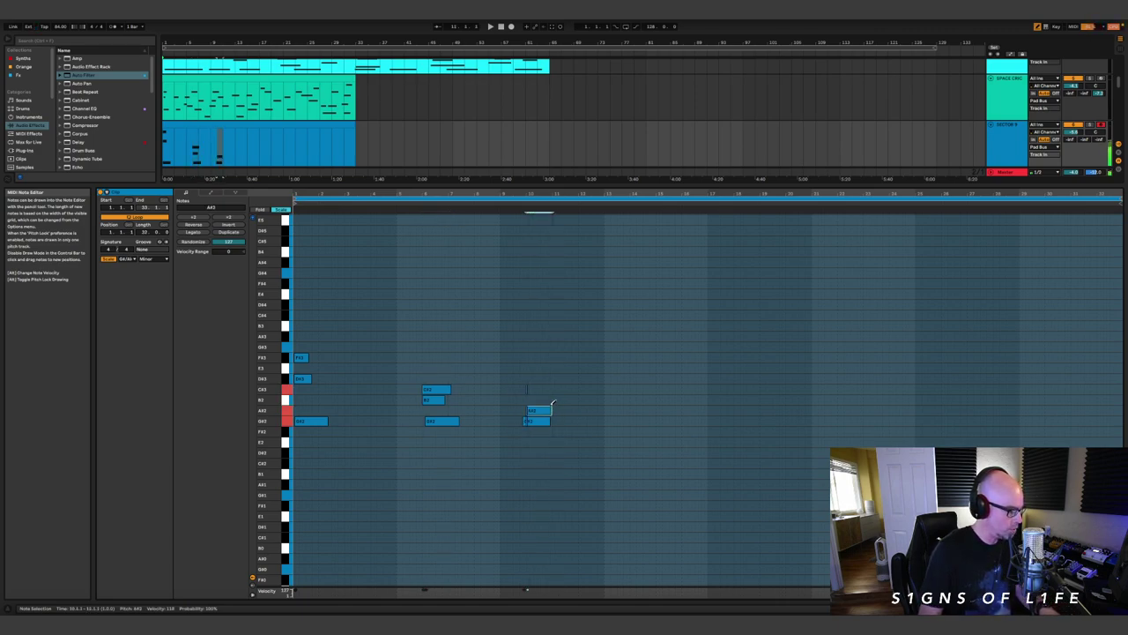
{"action": "left_click_drag", "start_coordinate": [521, 388], "coordinate": [547, 389]}
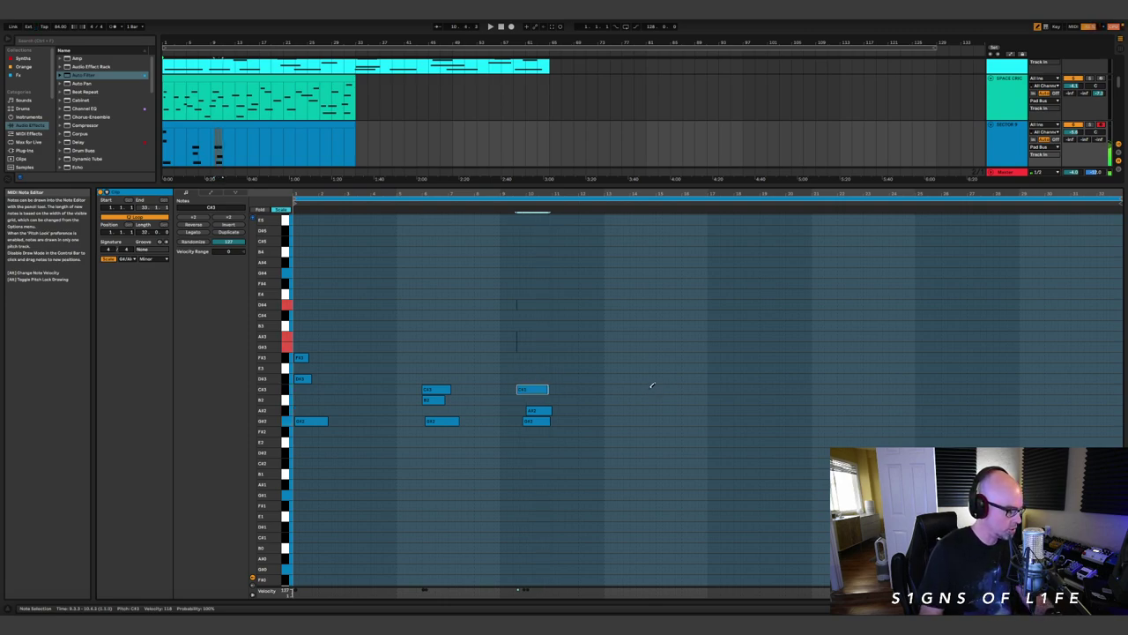
{"action": "left_click_drag", "start_coordinate": [602, 345], "coordinate": [639, 336]}
{"action": "left_click_drag", "start_coordinate": [599, 389], "coordinate": [632, 389]}
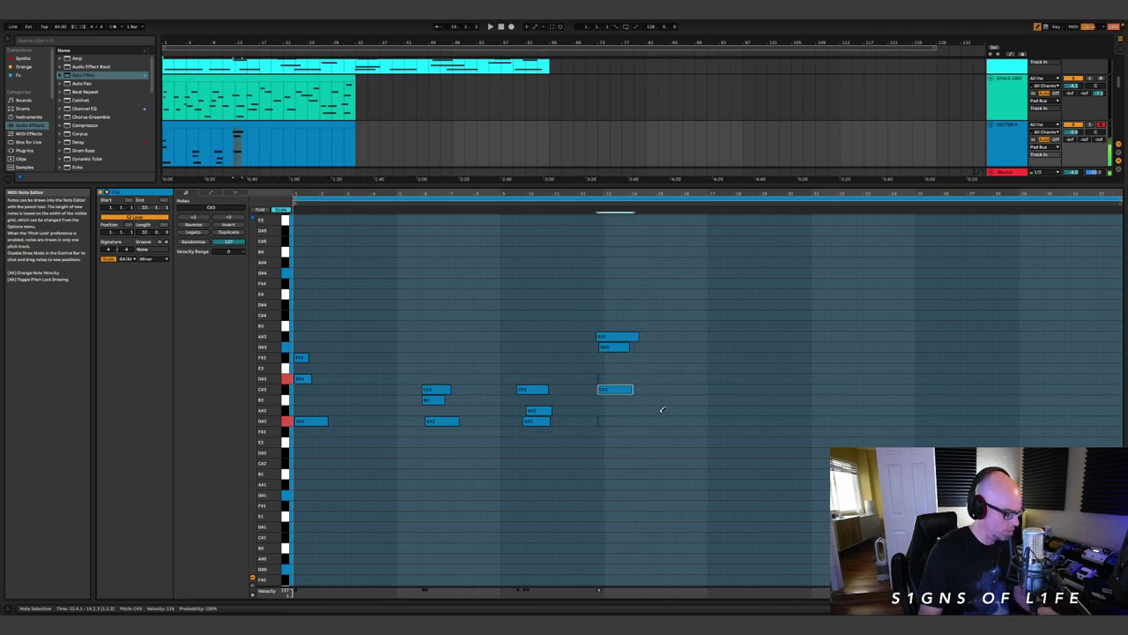
- Draw a G#2, A#2, B2 and C#3 chord near bar 17, and delete its A#2 note
{"action": "mouse_move", "coordinate": [713, 421]}
{"action": "left_mouse_down"}
{"action": "mouse_move", "coordinate": [759, 421]}
{"action": "mouse_move", "coordinate": [739, 409]}
{"action": "left_mouse_up"}
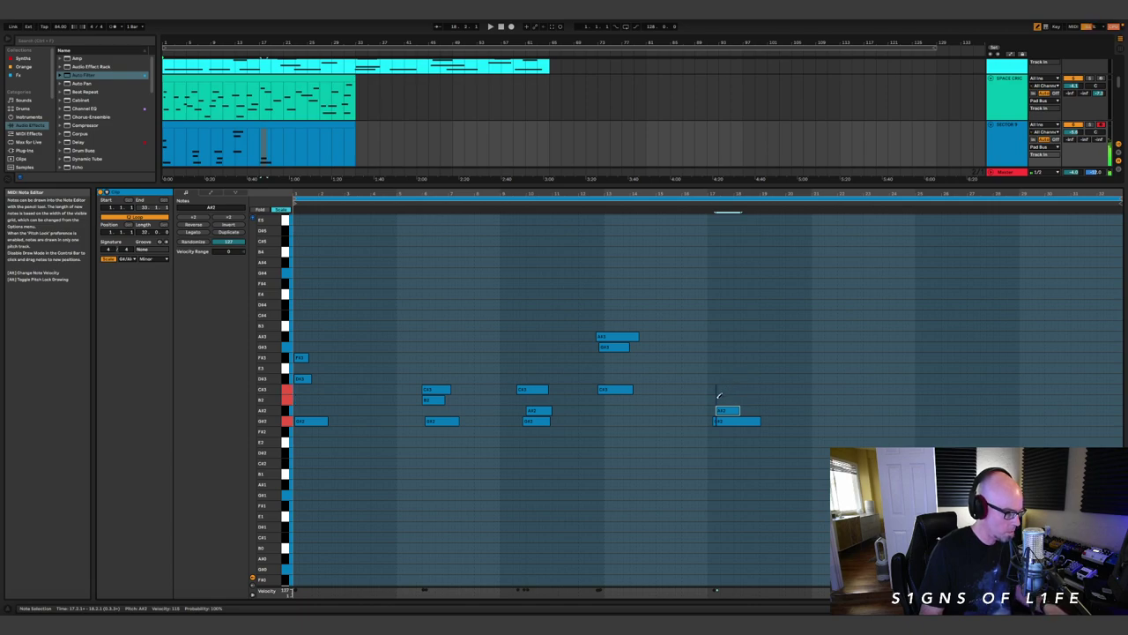
{"action": "left_click_drag", "start_coordinate": [713, 389], "coordinate": [741, 389]}
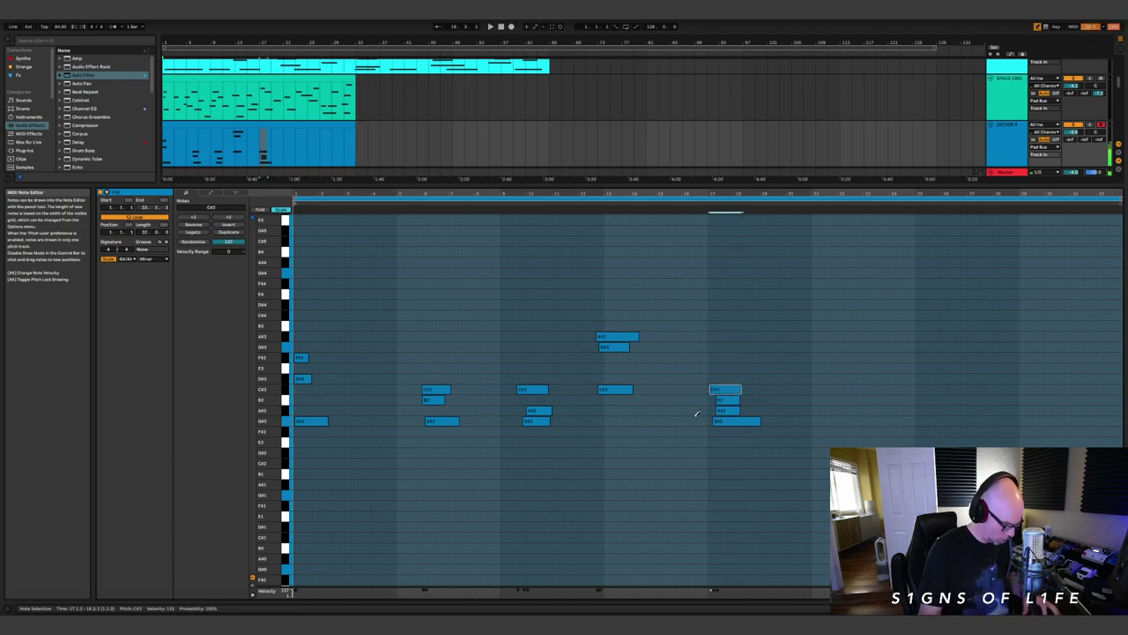
{"action": "key", "text": "b"}
{"action": "left_click", "coordinate": [726, 411]}
{"action": "key", "text": "Delete"}
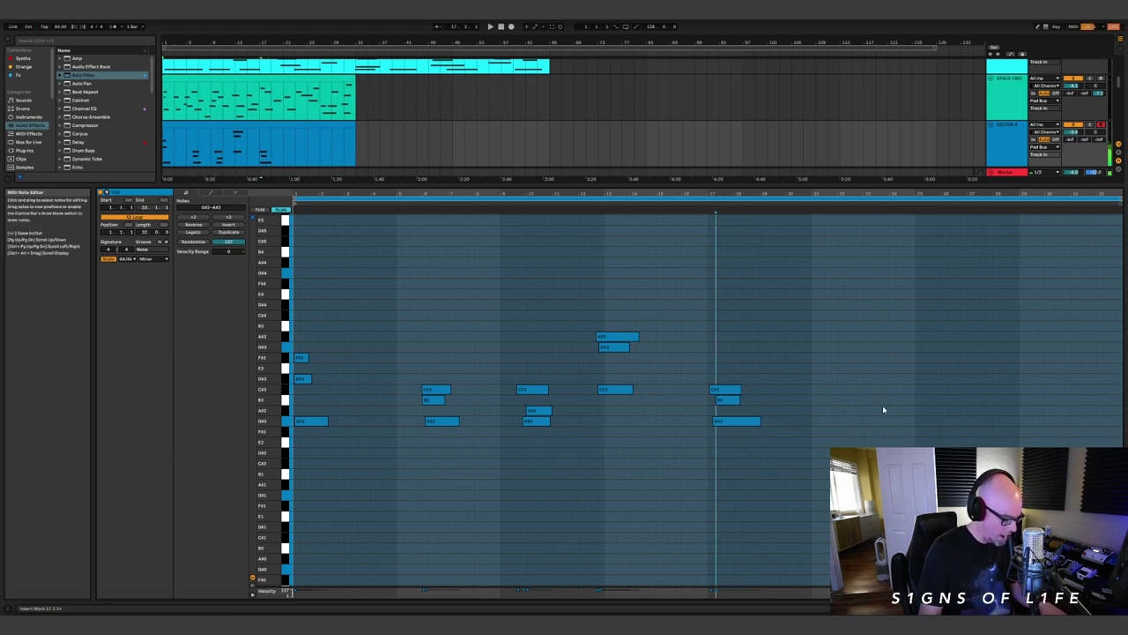
{"action": "key", "text": "b"}
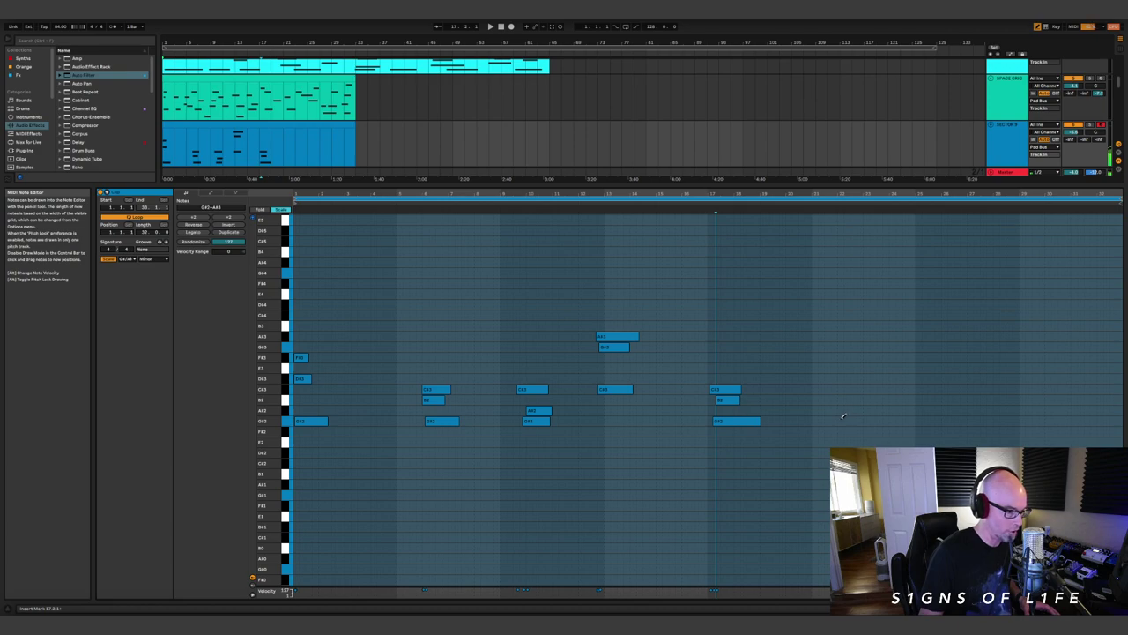
- Draw chords of G#2, B2 and F#3 around bar 21 and G#2, D#3 and F#3 around bar 26
{"action": "left_click", "coordinate": [830, 421]}
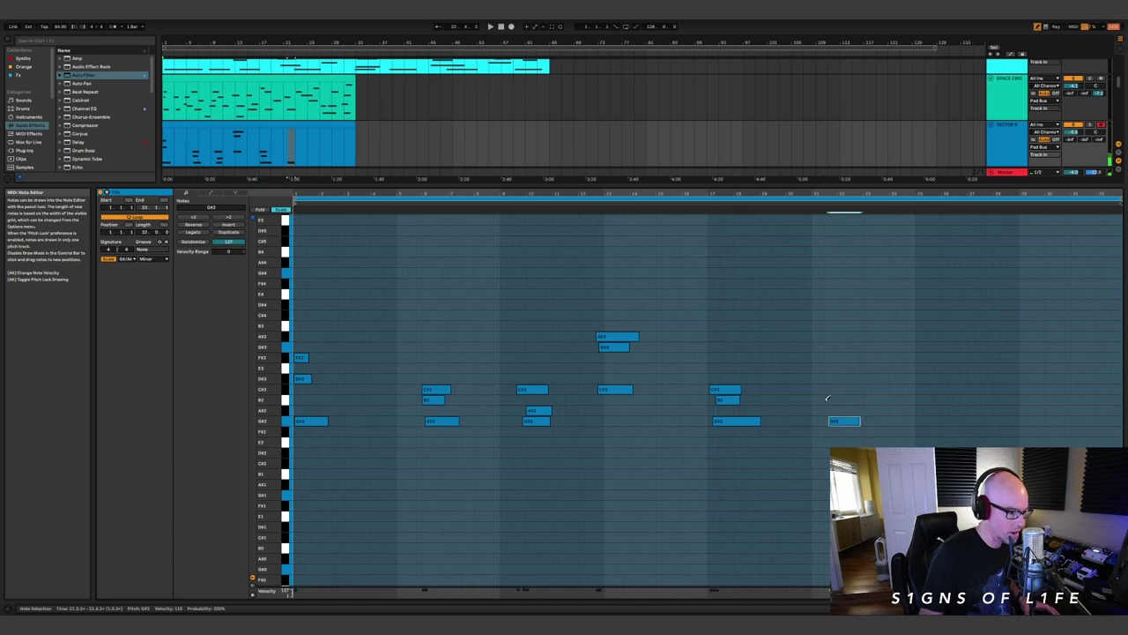
{"action": "left_click", "coordinate": [819, 399]}
{"action": "left_click", "coordinate": [829, 356]}
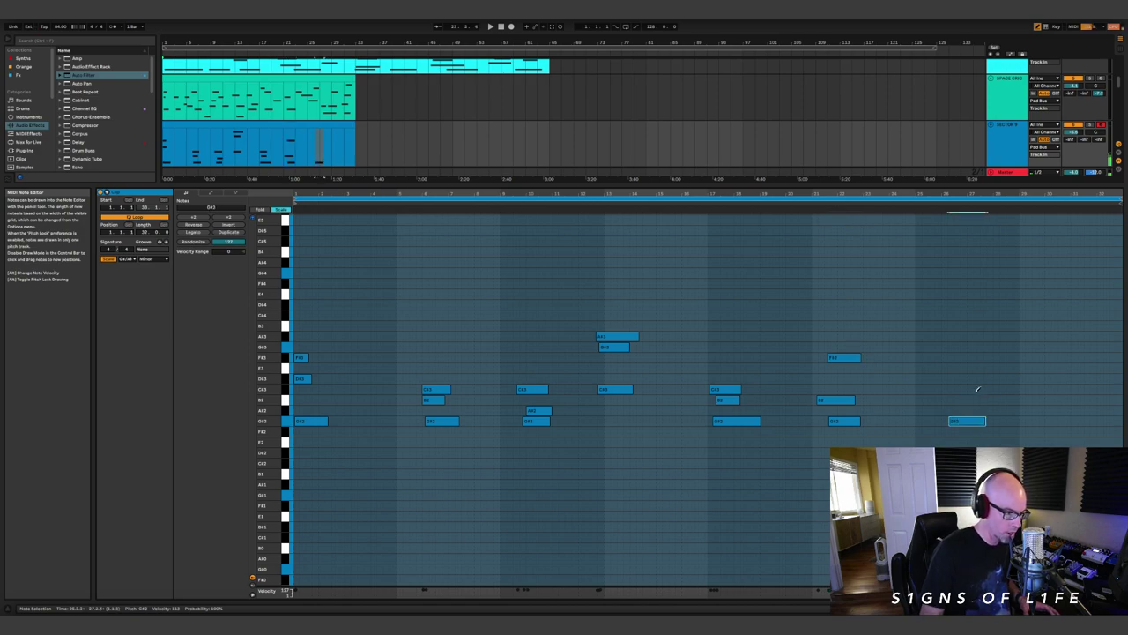
{"action": "left_click", "coordinate": [947, 378]}
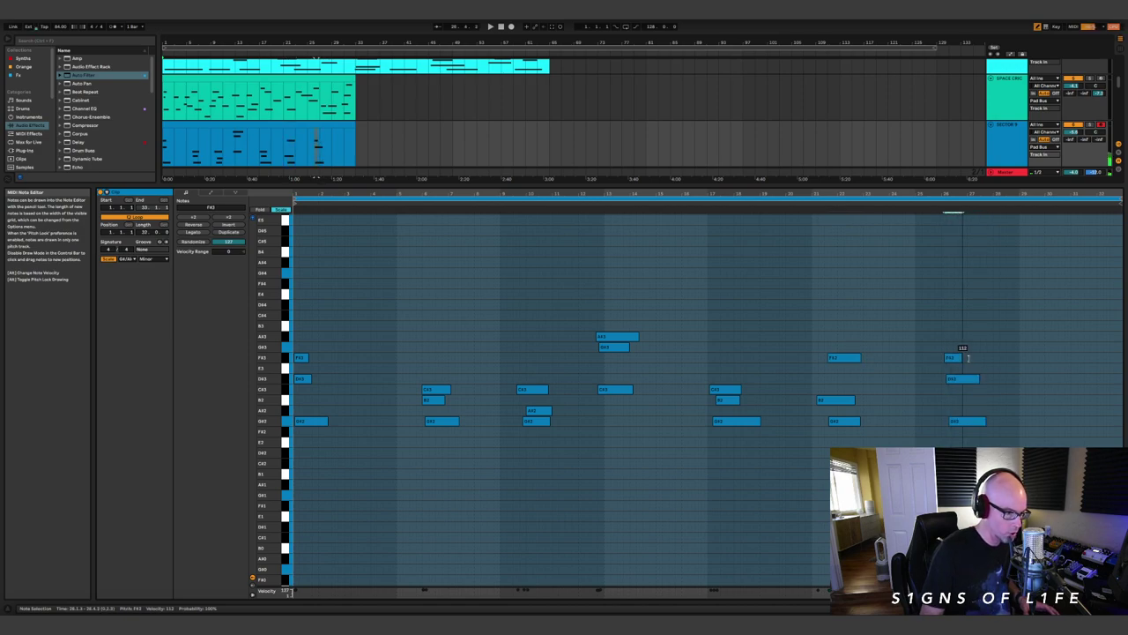
- Draw a staggered closing chord of G#2, C#3 and F#3 around bars 29 to 31, with the F#3 starting first
{"action": "left_click", "coordinate": [1055, 389]}
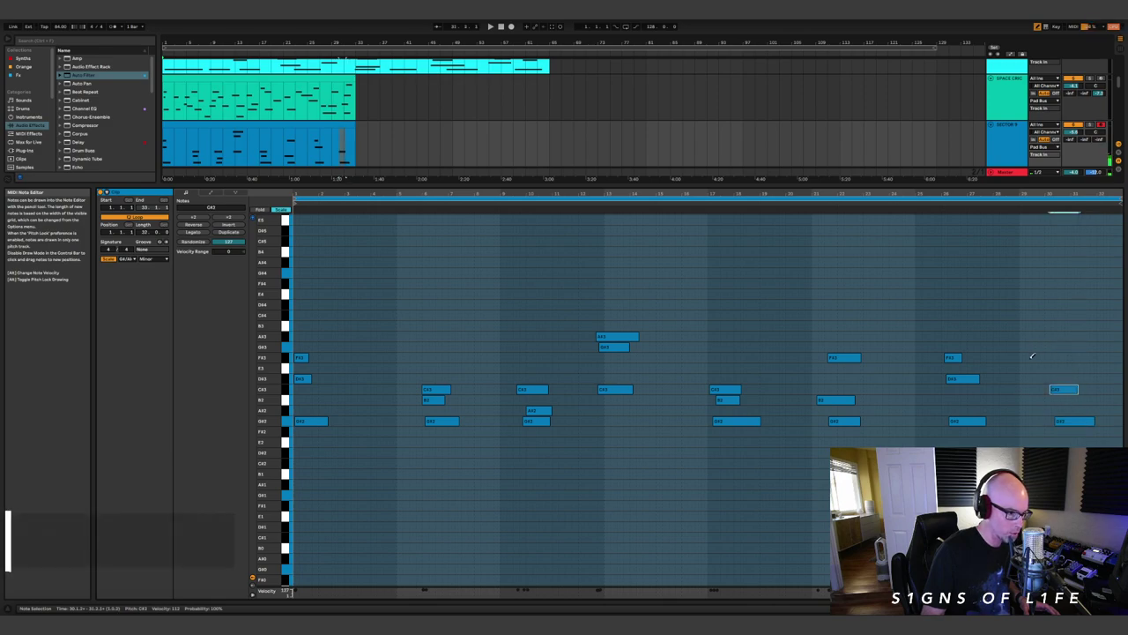
{"action": "left_click", "coordinate": [1032, 356]}
{"action": "left_click", "coordinate": [1067, 356]}
{"action": "left_click", "coordinate": [1034, 357]}
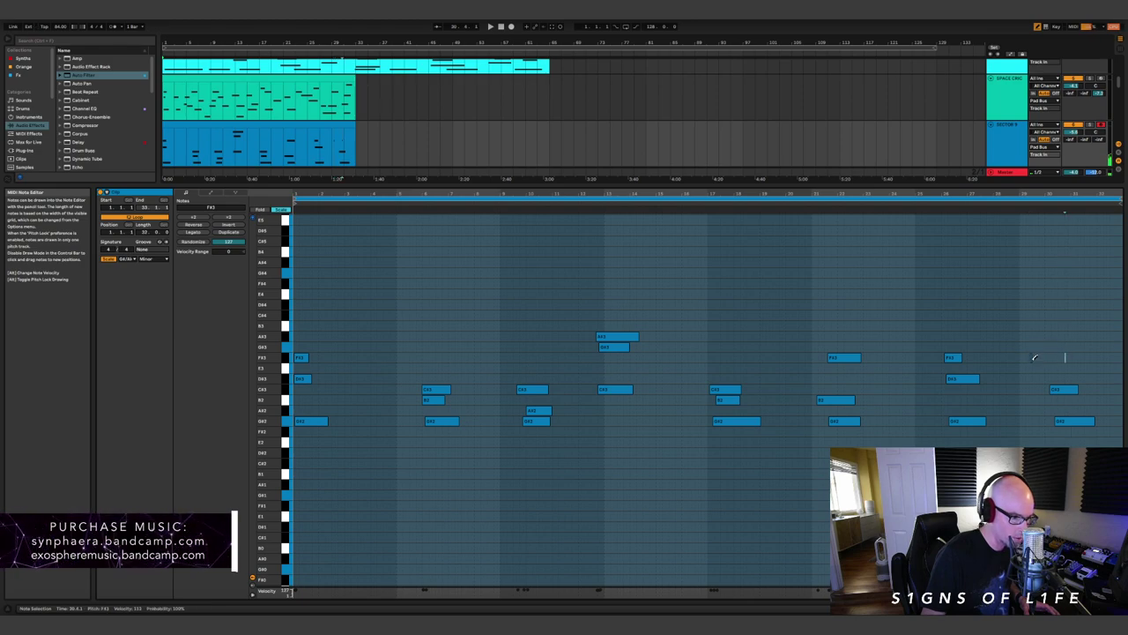
{"action": "left_click_drag", "start_coordinate": [1030, 357], "coordinate": [1072, 356]}
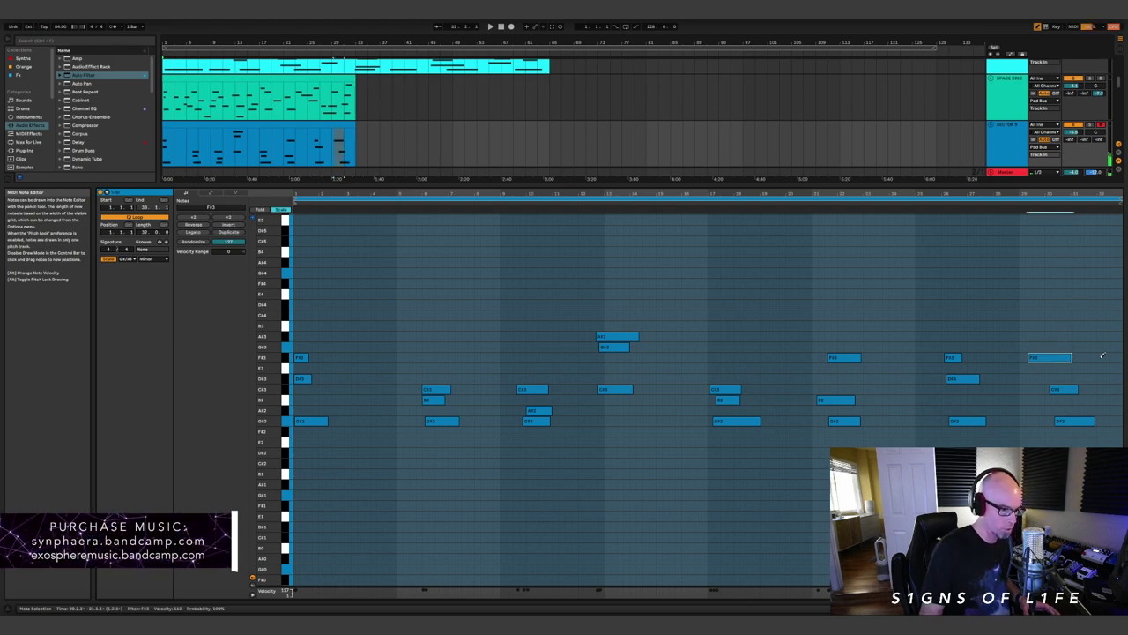
- Shift the chords near bars 17, 21 and 26 slightly earlier in the Sector 9 clip
{"action": "key", "text": "b"}
{"action": "mouse_move", "coordinate": [754, 458]}
{"action": "left_mouse_down"}
{"action": "mouse_move", "coordinate": [714, 393]}
{"action": "mouse_move", "coordinate": [694, 389]}
{"action": "left_mouse_up"}
{"action": "left_click_drag", "start_coordinate": [871, 448], "coordinate": [848, 361]}
{"action": "left_click_drag", "start_coordinate": [994, 437], "coordinate": [935, 361]}
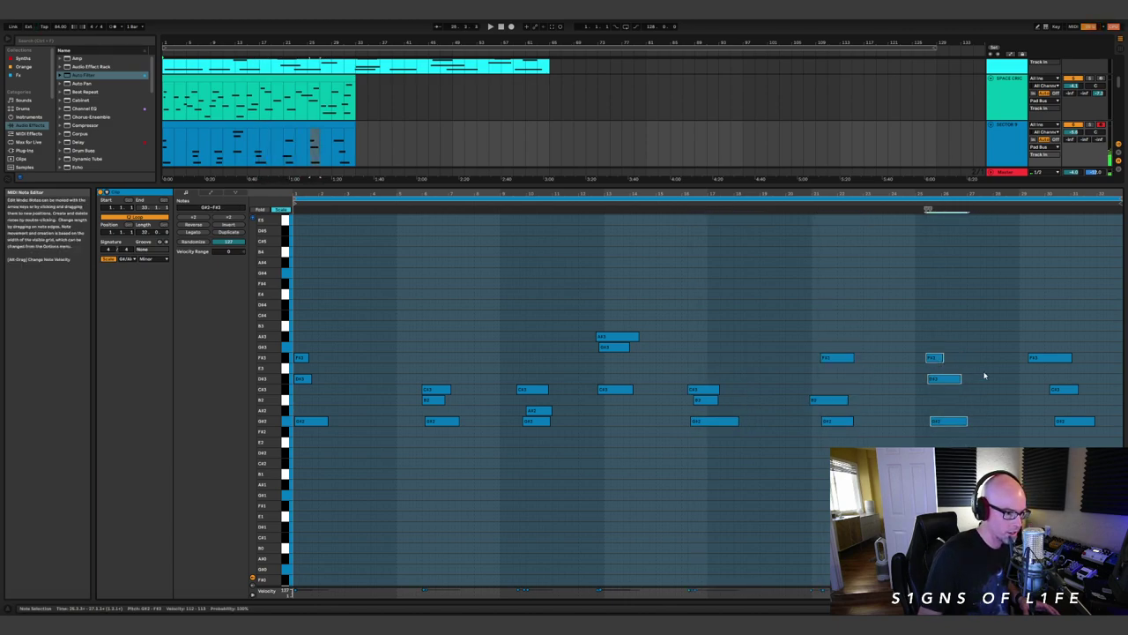
- Raise the Sector 9 track's ValhallaRoom send and play the track soloed with its SPAN analyser open
{"action": "left_click_drag", "start_coordinate": [1099, 140], "coordinate": [1099, 111]}
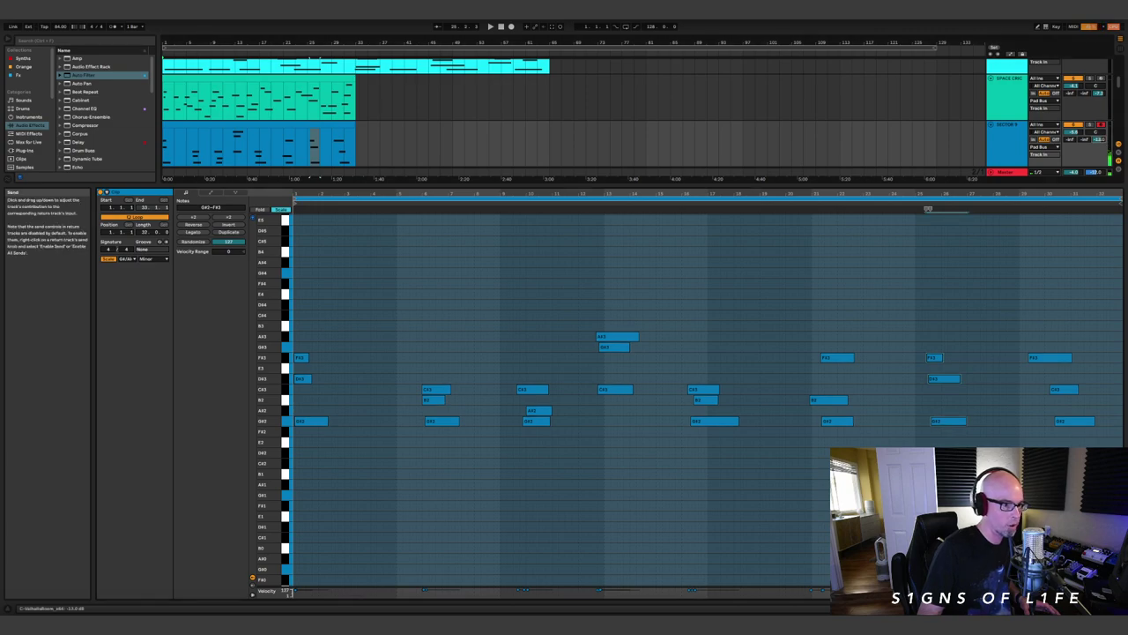
{"action": "left_click_drag", "start_coordinate": [649, 186], "coordinate": [700, 425]}
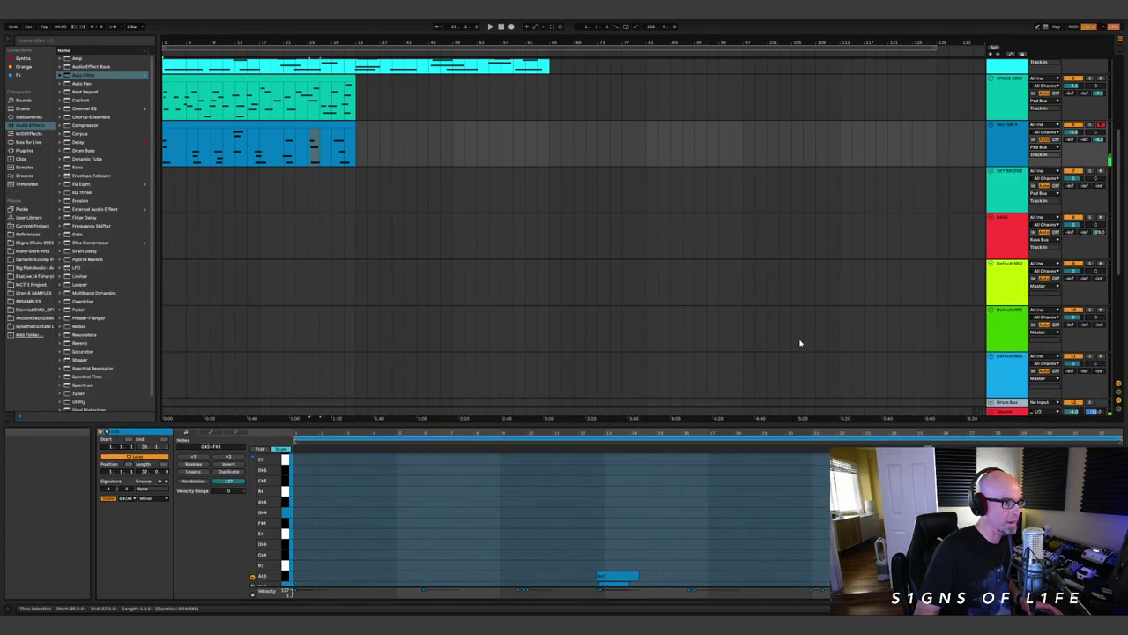
{"action": "scroll", "coordinate": [465, 243], "scroll_direction": "up", "scroll_amount": 2}
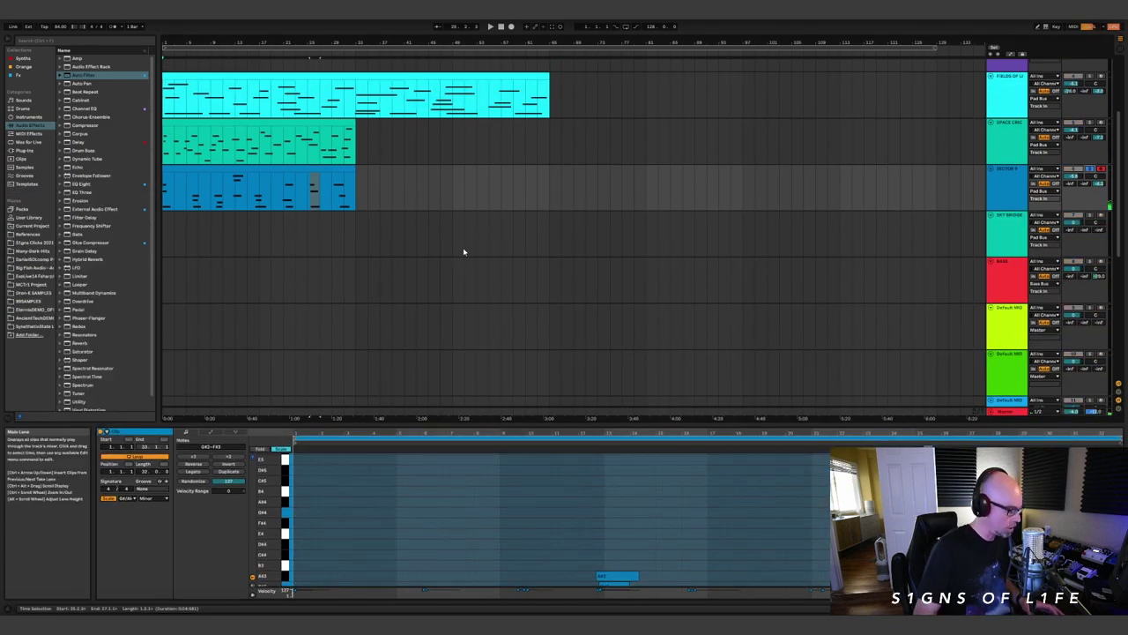
{"action": "key", "text": "shift+Tab"}
{"action": "left_click", "coordinate": [596, 520]}
{"action": "key", "text": "space"}
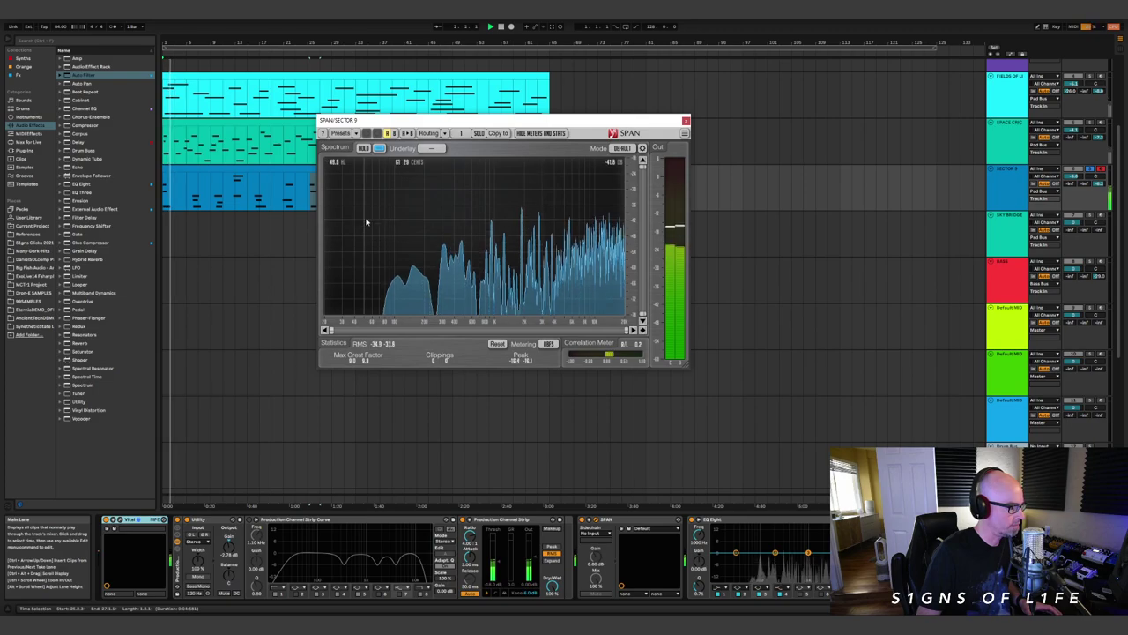
- Select the chord notes near bar 5 in the Sector 9 clip and raise the track's first send
{"action": "left_click", "coordinate": [228, 168]}
{"action": "double_click", "coordinate": [228, 169]}
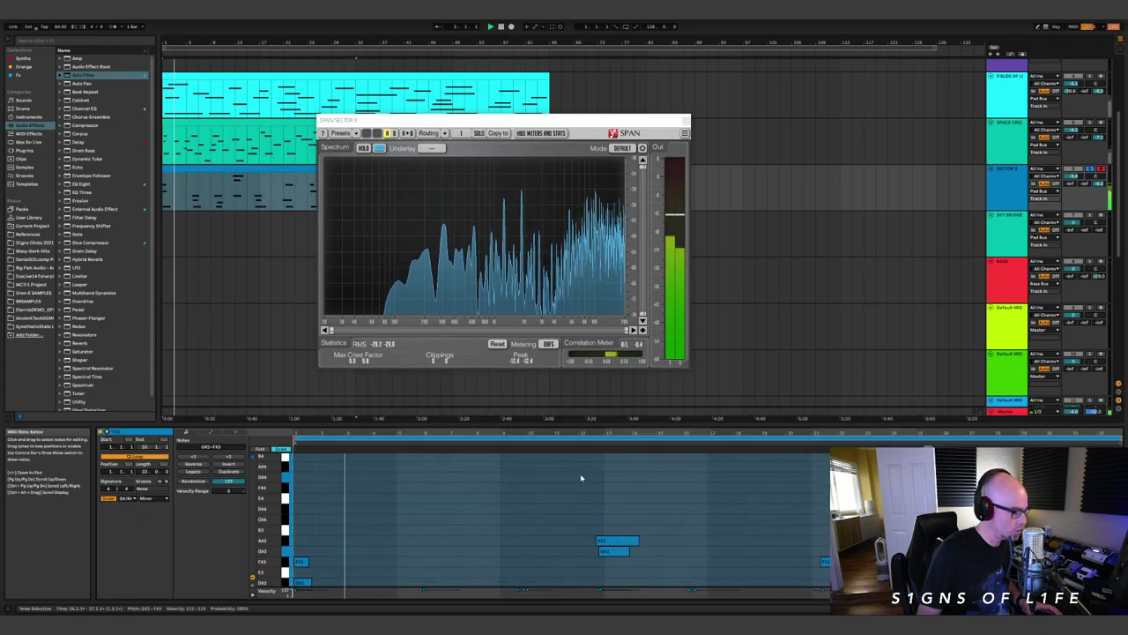
{"action": "left_click_drag", "start_coordinate": [473, 539], "coordinate": [415, 499]}
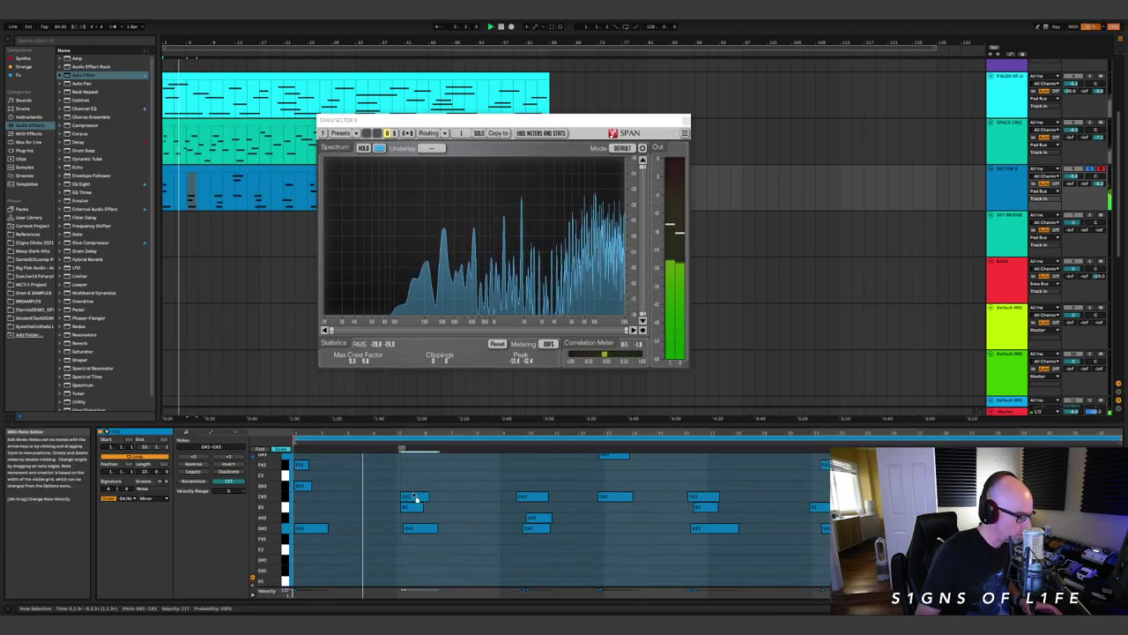
{"action": "left_click", "coordinate": [682, 119]}
{"action": "left_click_drag", "start_coordinate": [1070, 184], "coordinate": [1070, 168]}
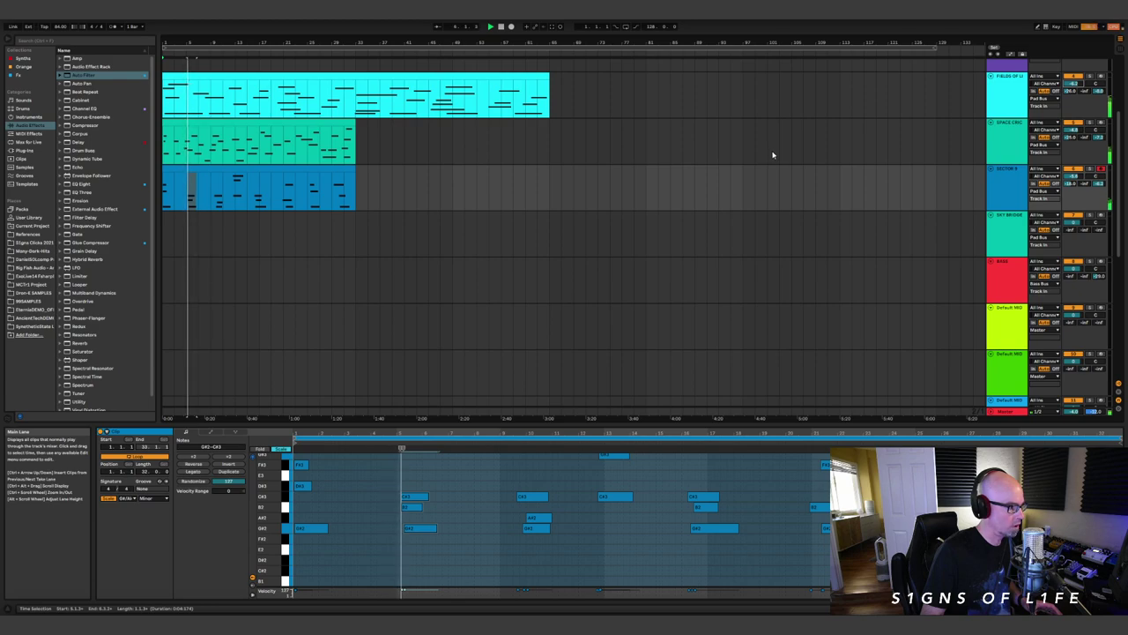
- Examine the Sector 9 track's spectrum in SPAN while the full arrangement plays
{"action": "double_click", "coordinate": [1019, 179]}
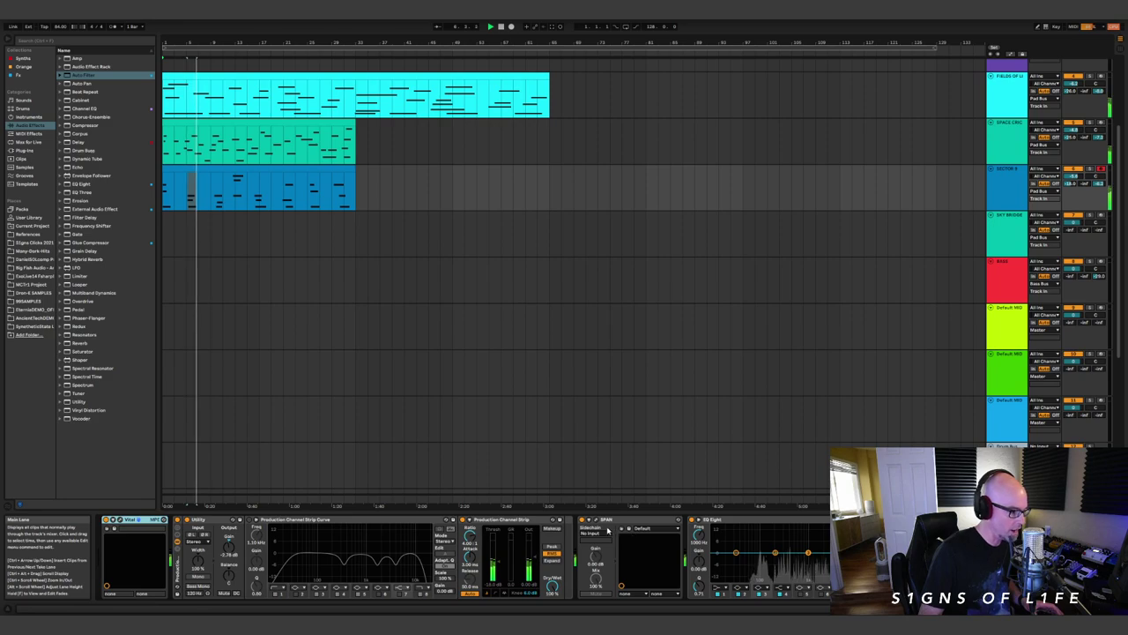
{"action": "left_click", "coordinate": [597, 520]}
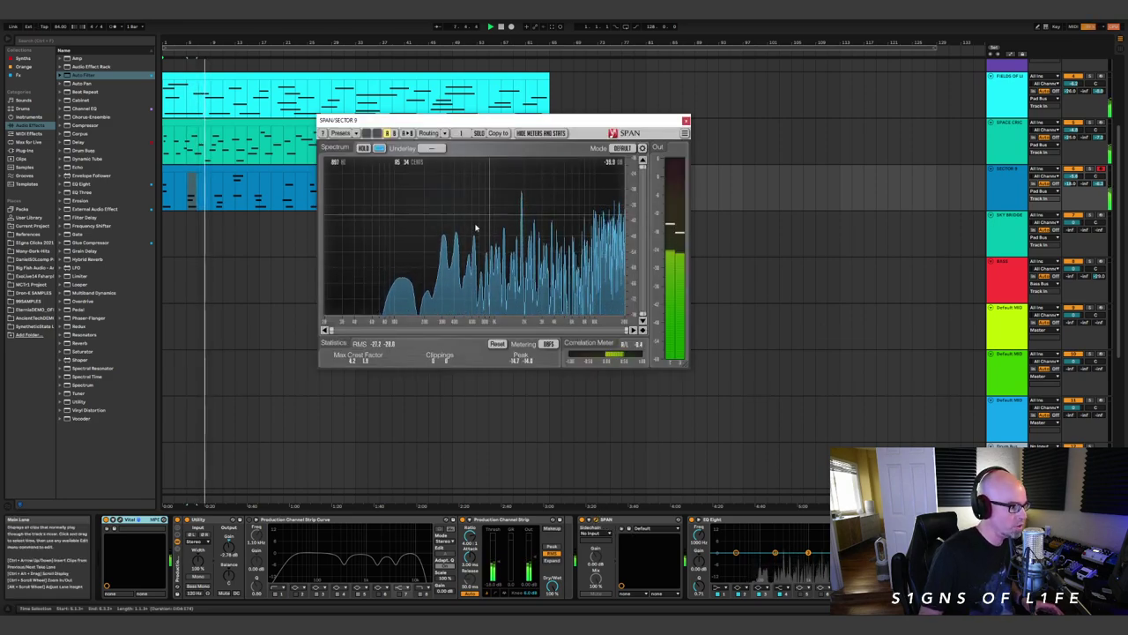
{"action": "left_click", "coordinate": [686, 120]}
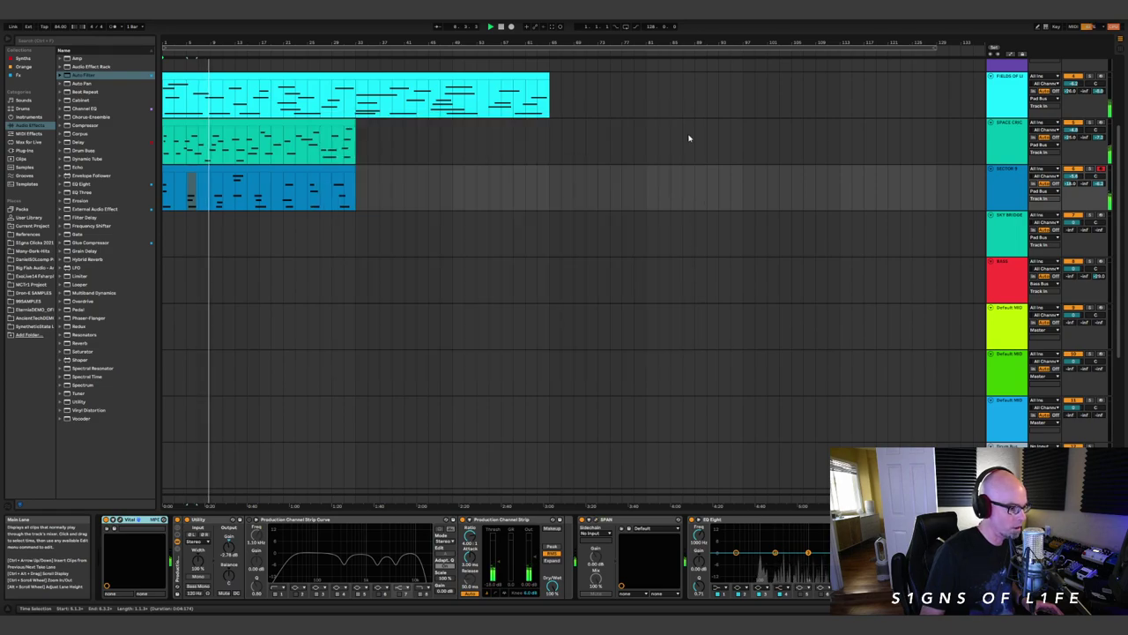
{"action": "left_click", "coordinate": [590, 527]}
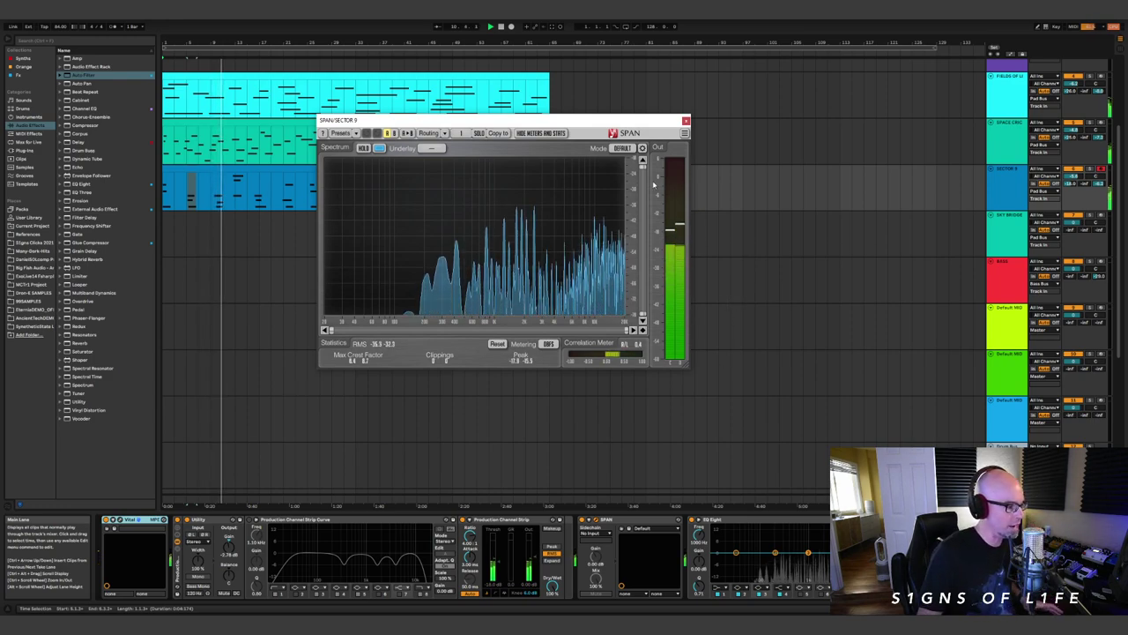
{"action": "left_click", "coordinate": [685, 122]}
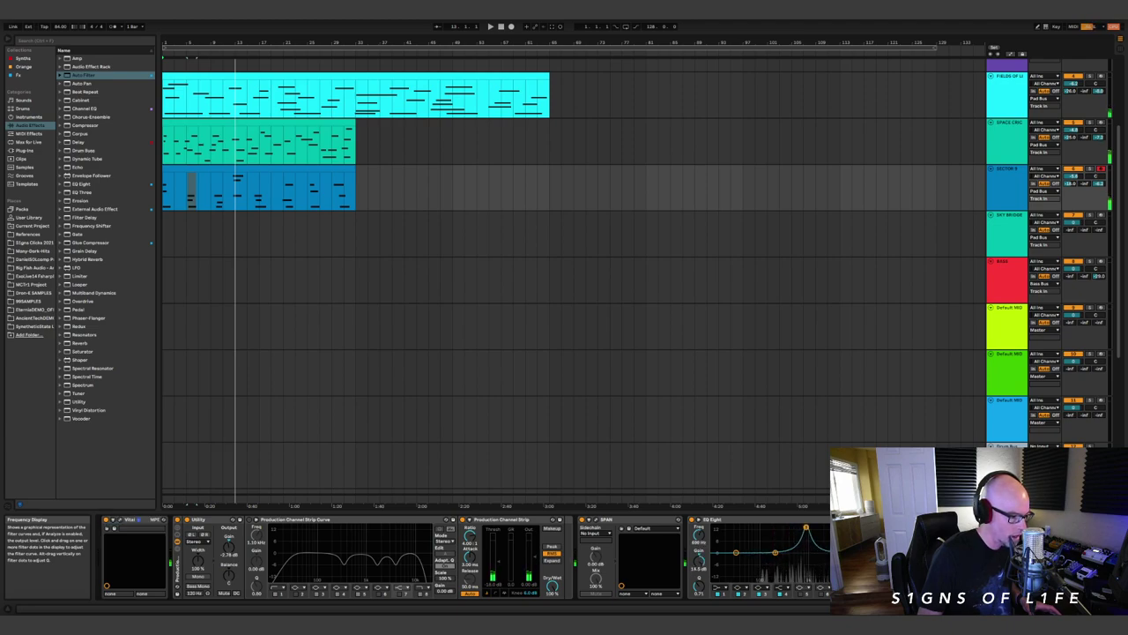
- Cut the gain of the fourth EQ Eight band on Sector 9 during playback and change that band's filter type
{"action": "key", "text": "space"}
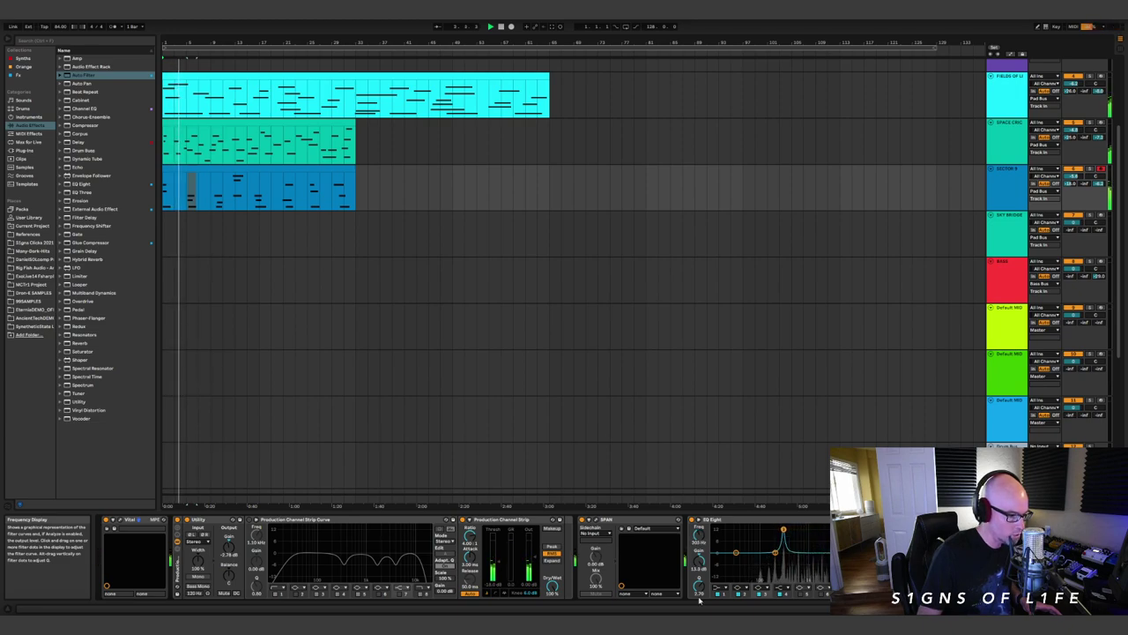
{"action": "left_click_drag", "start_coordinate": [699, 561], "coordinate": [699, 609]}
{"action": "left_click_drag", "start_coordinate": [699, 561], "coordinate": [699, 565]}
{"action": "left_click", "coordinate": [839, 543]}
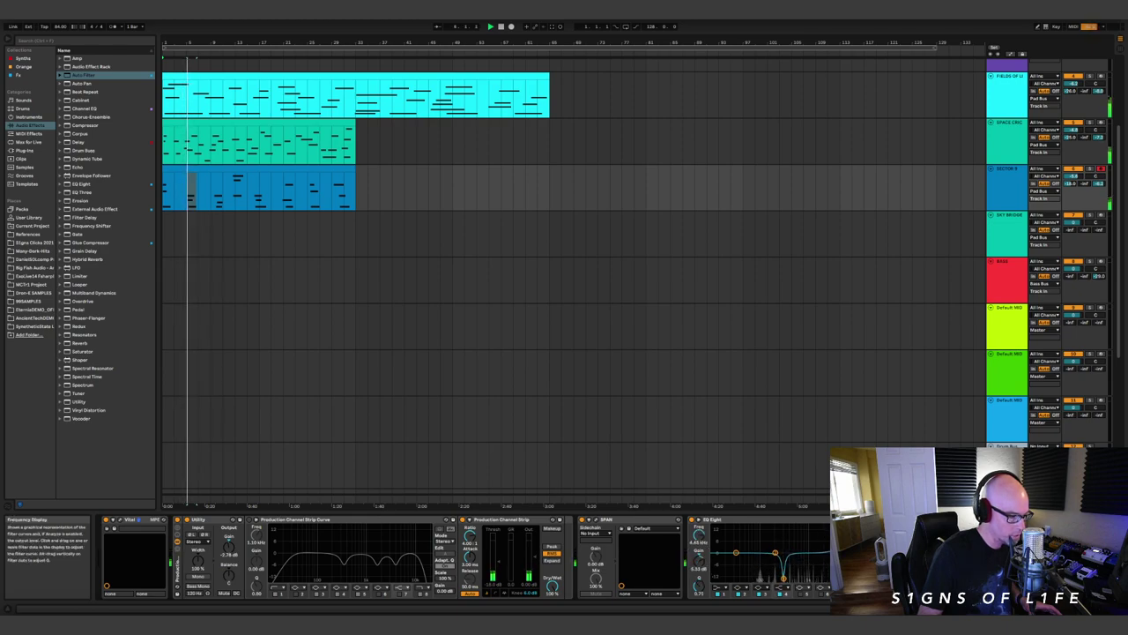
{"action": "left_click", "coordinate": [782, 588]}
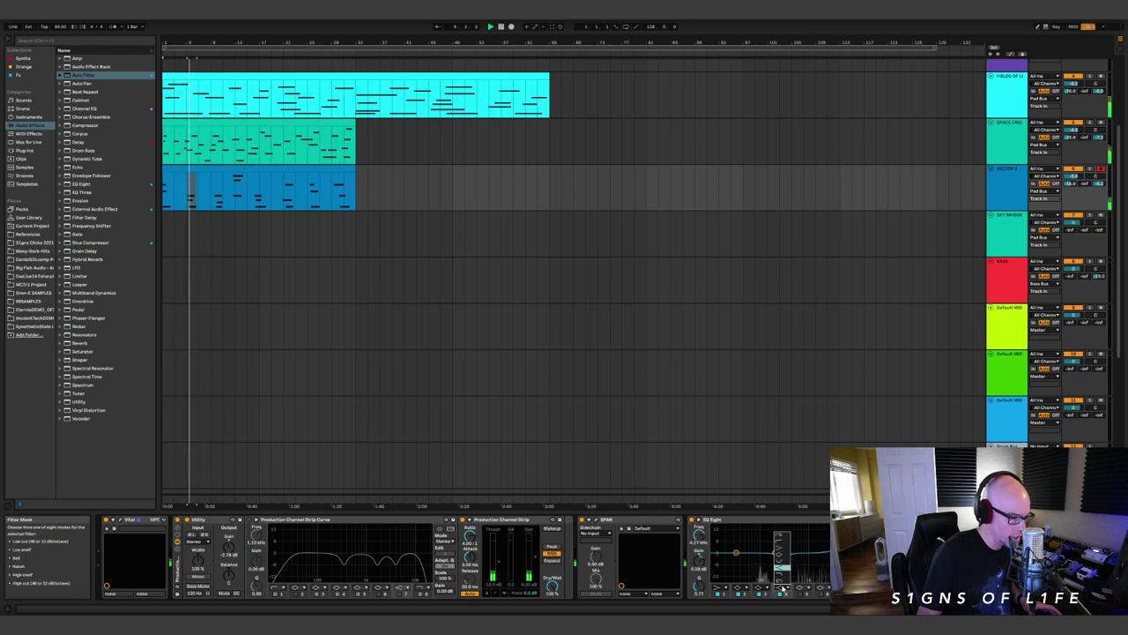
{"action": "left_click", "coordinate": [780, 554]}
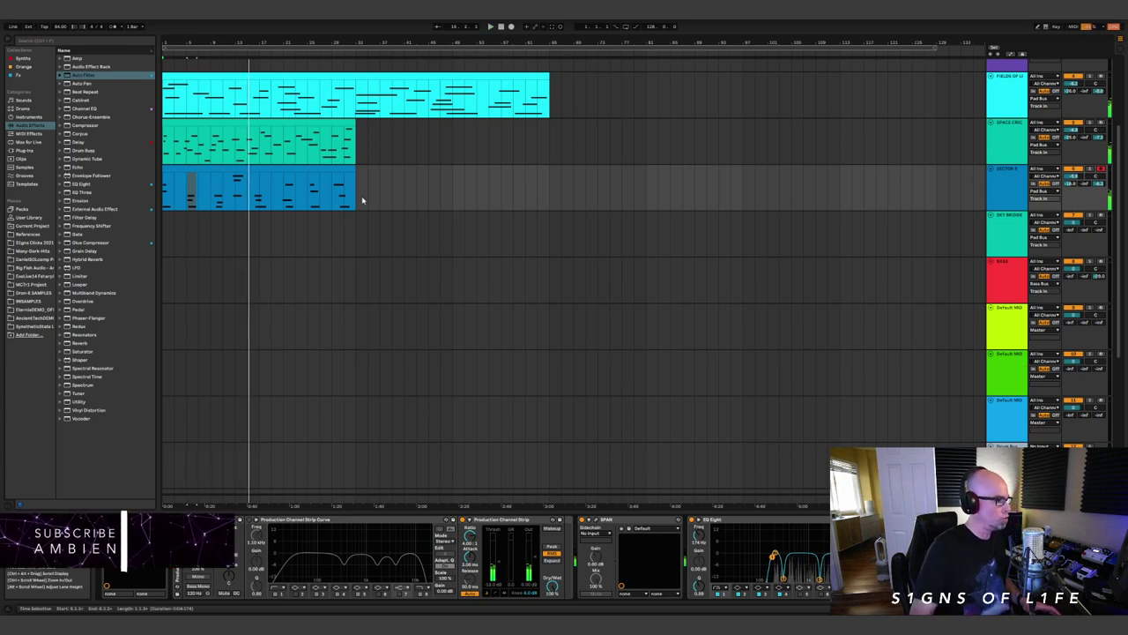
- Stop playback and view the PD Sky Bridge patch in Serum on the Sky Bridge track
{"action": "key", "text": "space"}
{"action": "left_click", "coordinate": [345, 224]}
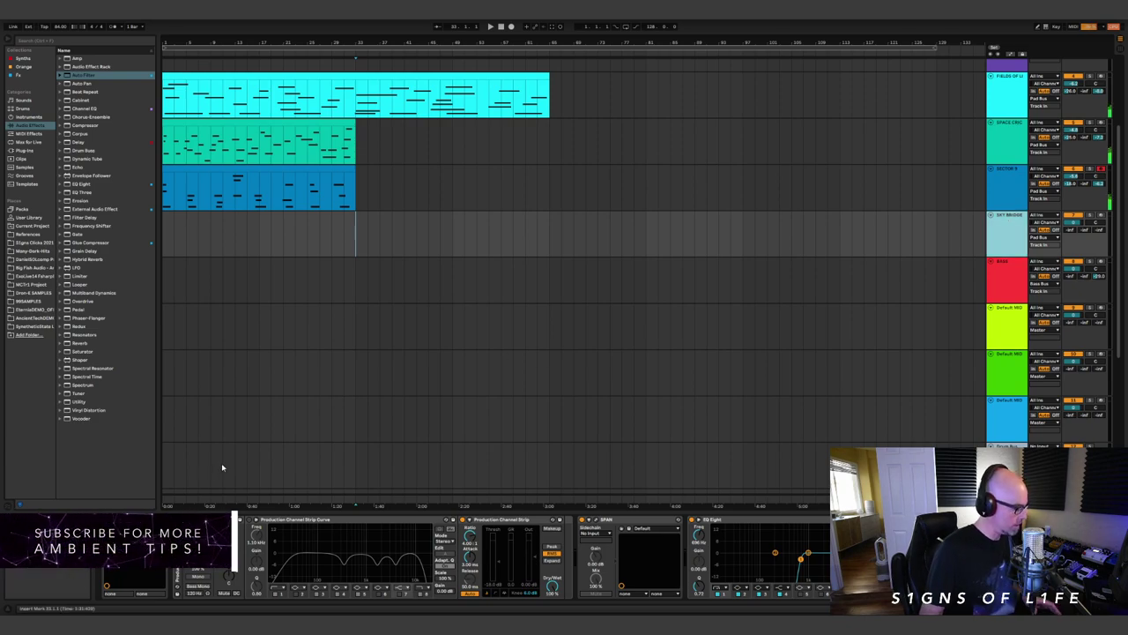
{"action": "key", "text": "shift+Tab"}
{"action": "left_click", "coordinate": [1020, 228]}
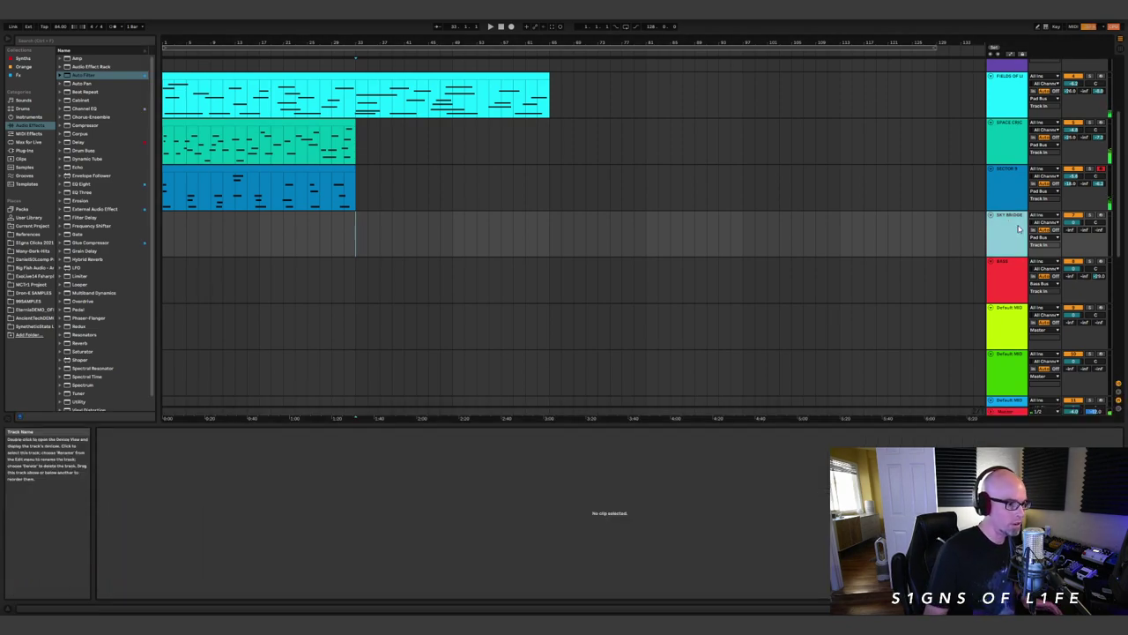
{"action": "double_click", "coordinate": [1010, 236]}
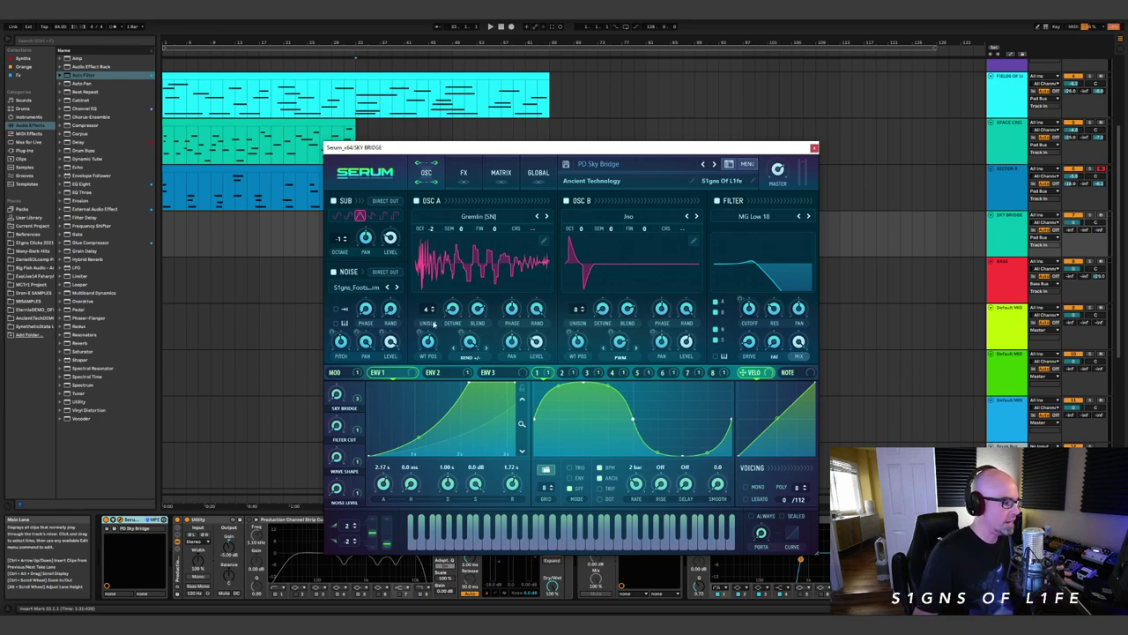
{"action": "left_click", "coordinate": [813, 149]}
- Create a 32-bar MIDI clip from bar 1 on the Sky Bridge track and enlarge its note editor
{"action": "left_click_drag", "start_coordinate": [351, 234], "coordinate": [164, 236]}
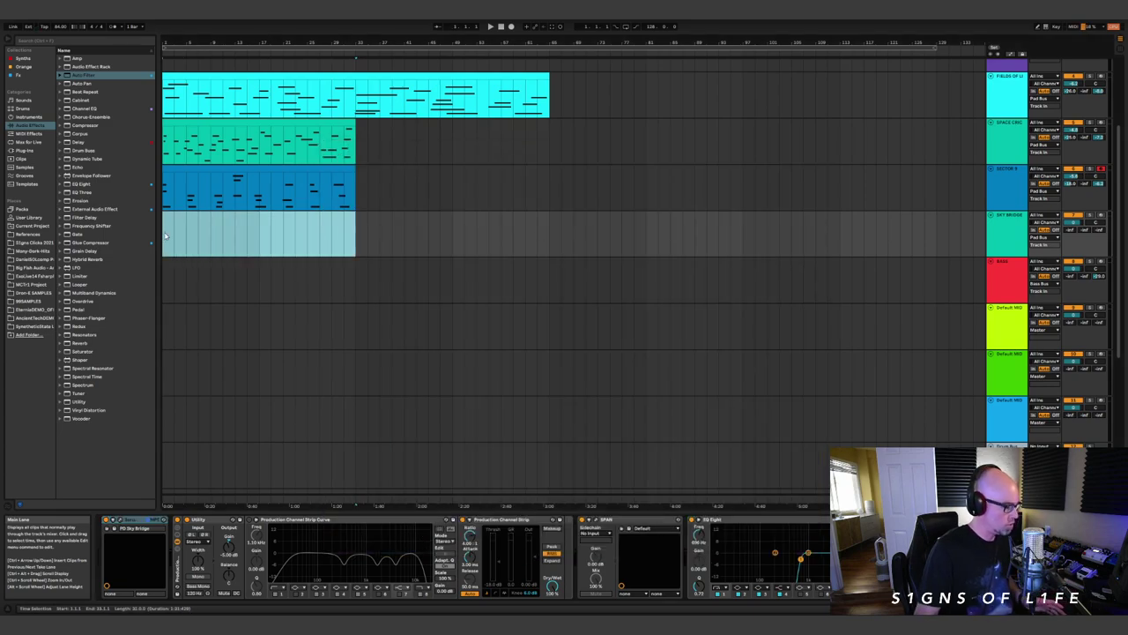
{"action": "key", "text": "ctrl+shift+m"}
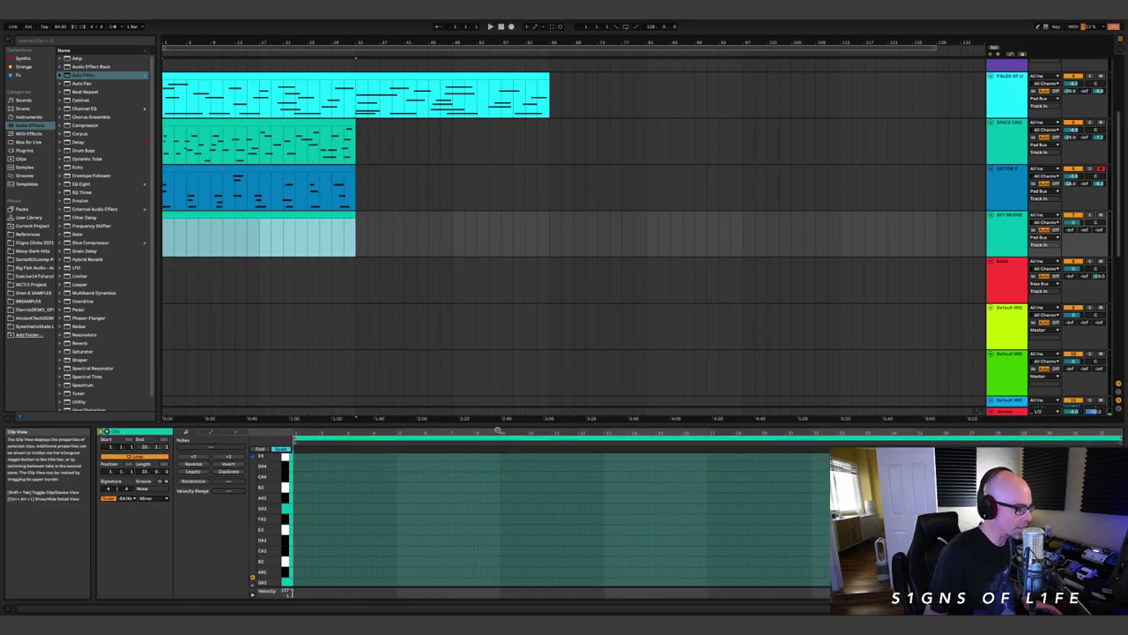
{"action": "left_click_drag", "start_coordinate": [499, 424], "coordinate": [499, 254]}
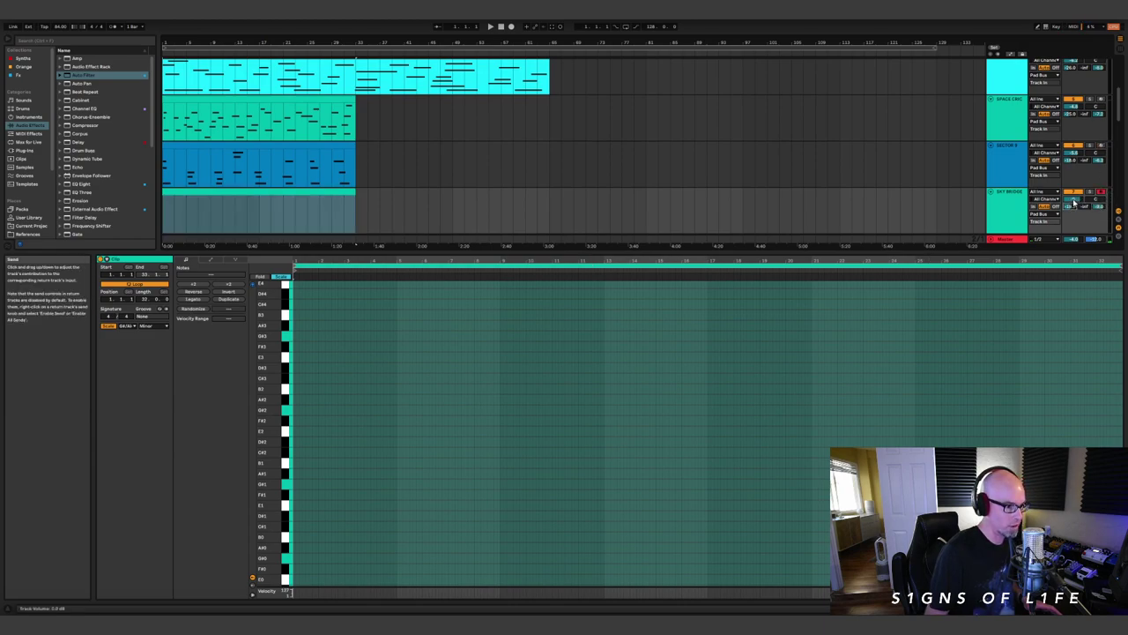
- Lower the Sky Bridge track's volume and audition its Serum patch with live notes
{"action": "left_click_drag", "start_coordinate": [1074, 202], "coordinate": [1075, 208]}
{"action": "left_click", "coordinate": [1012, 198]}
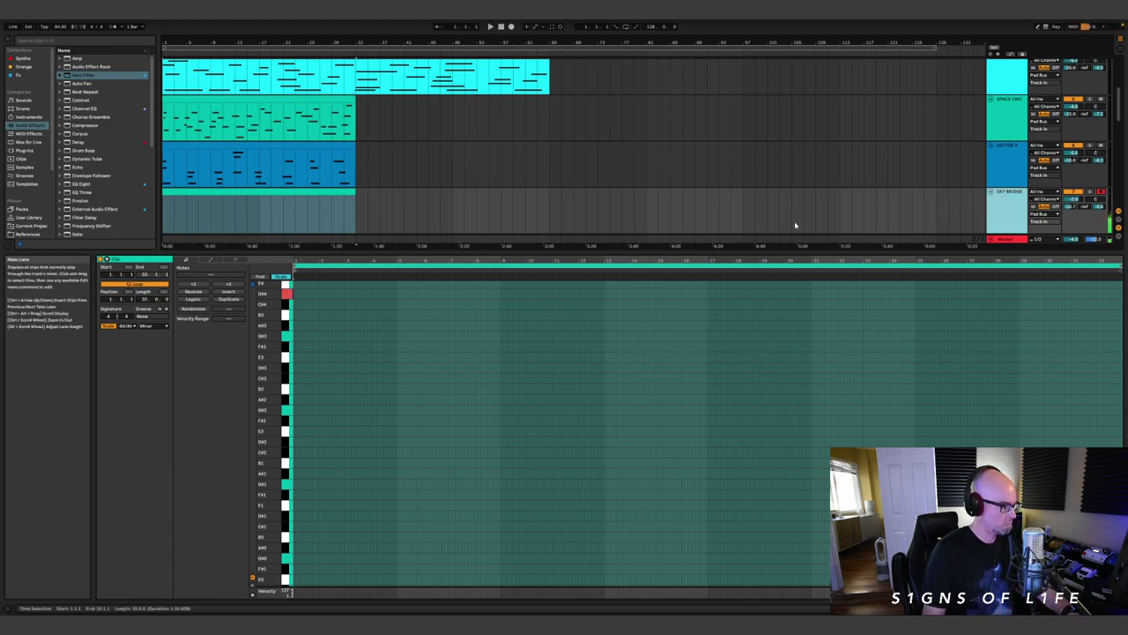
{"action": "left_click_drag", "start_coordinate": [775, 252], "coordinate": [771, 457]}
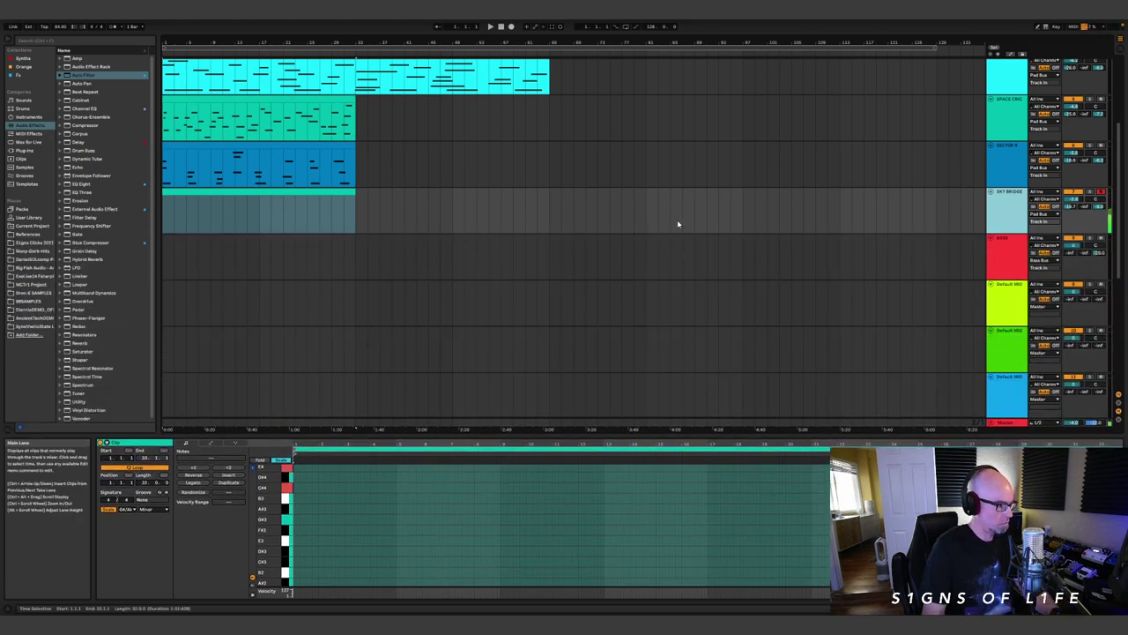
{"action": "key", "text": "shift+Tab"}
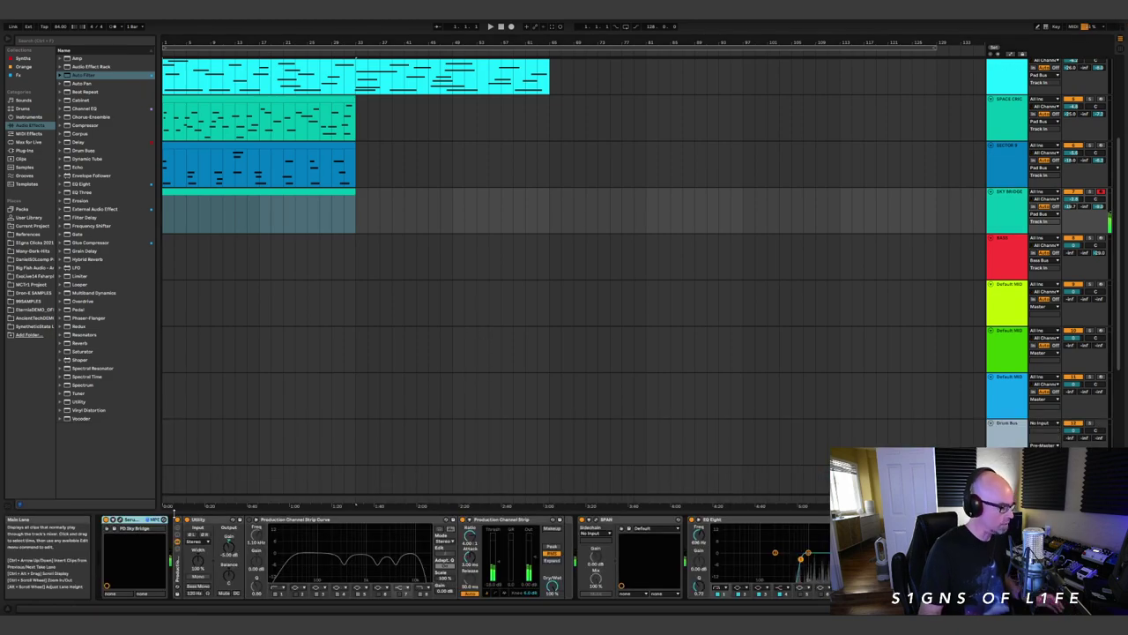
{"action": "left_click", "coordinate": [113, 520]}
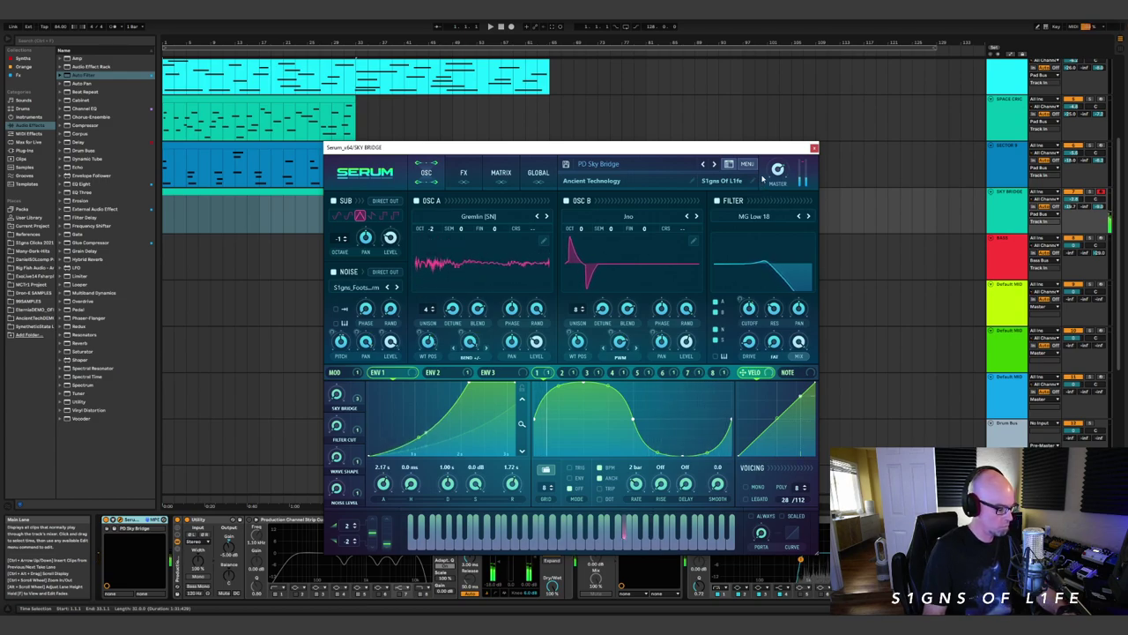
{"action": "left_click", "coordinate": [813, 148]}
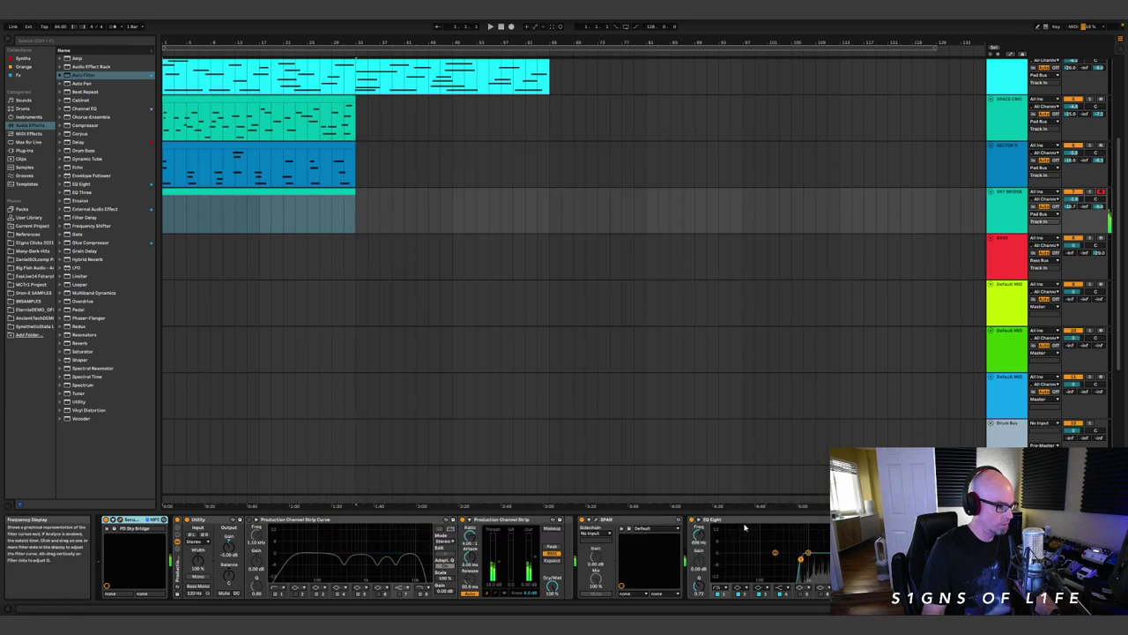
- Move the Sky Bridge EQ Eight low cut to a lower frequency and check the spectrum in SPAN
{"action": "left_click", "coordinate": [801, 566]}
{"action": "left_click_drag", "start_coordinate": [801, 560], "coordinate": [781, 558]}
{"action": "left_click", "coordinate": [596, 520]}
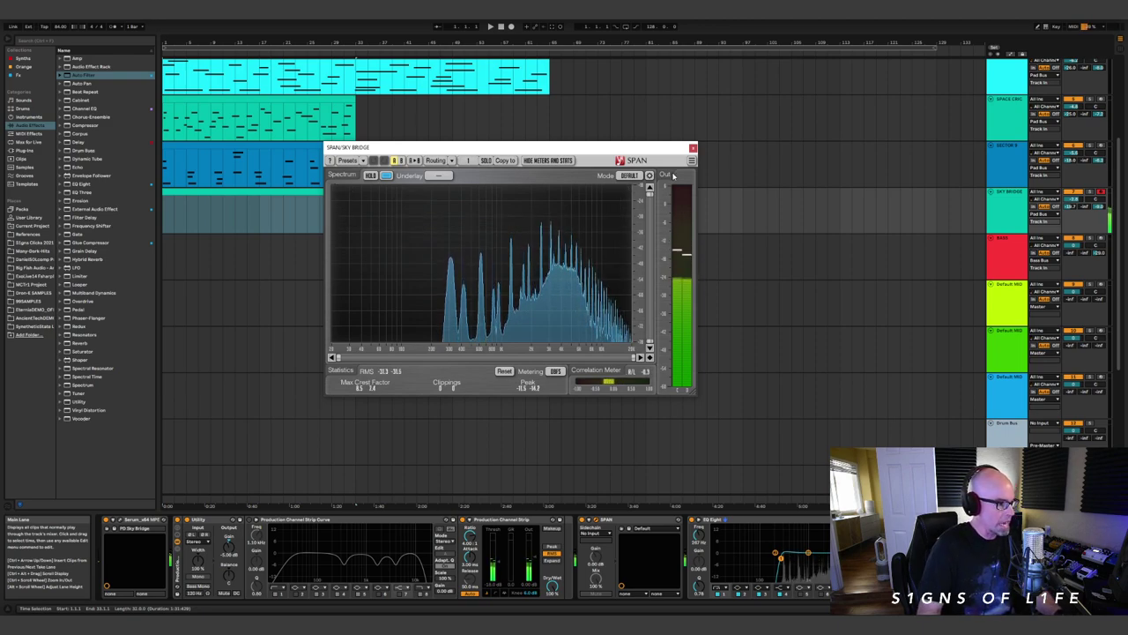
{"action": "left_click", "coordinate": [693, 148]}
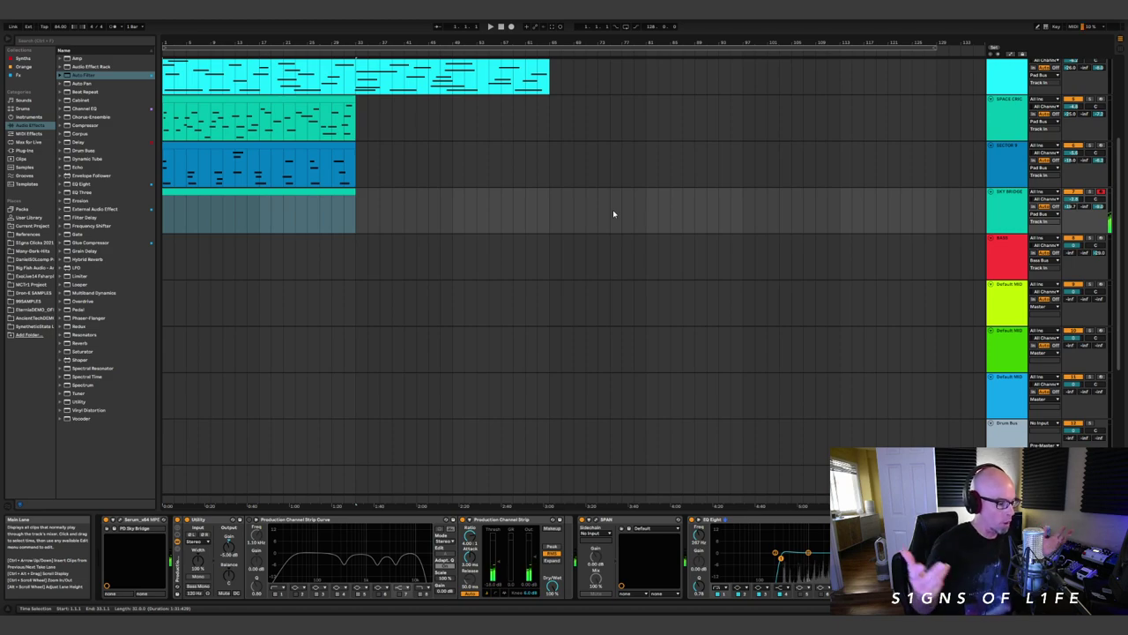
- Open the Sky Bridge clip in an enlarged note editor, turn on Draw Mode and set the grid to Off
{"action": "double_click", "coordinate": [264, 192]}
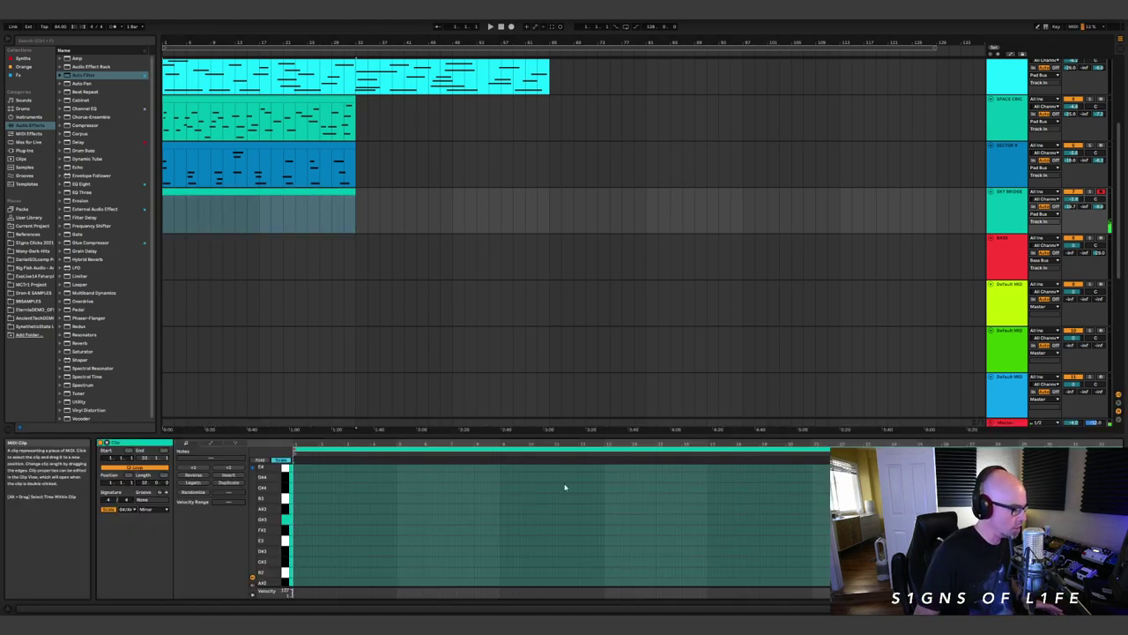
{"action": "left_click_drag", "start_coordinate": [574, 438], "coordinate": [567, 287]}
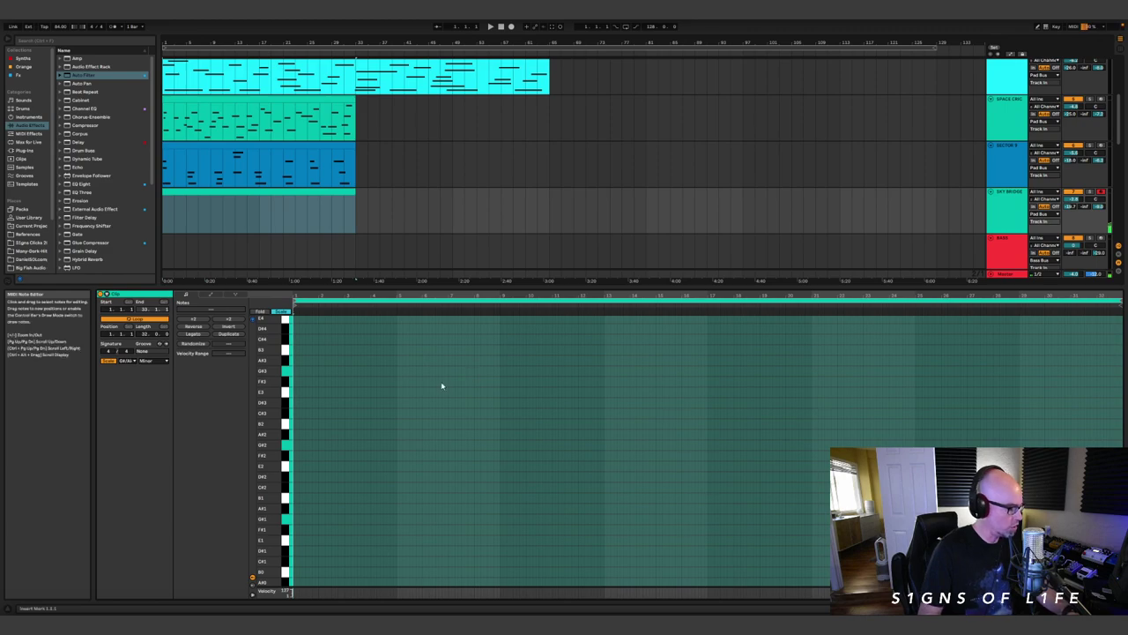
{"action": "scroll", "coordinate": [370, 396], "scroll_direction": "up", "scroll_amount": 3}
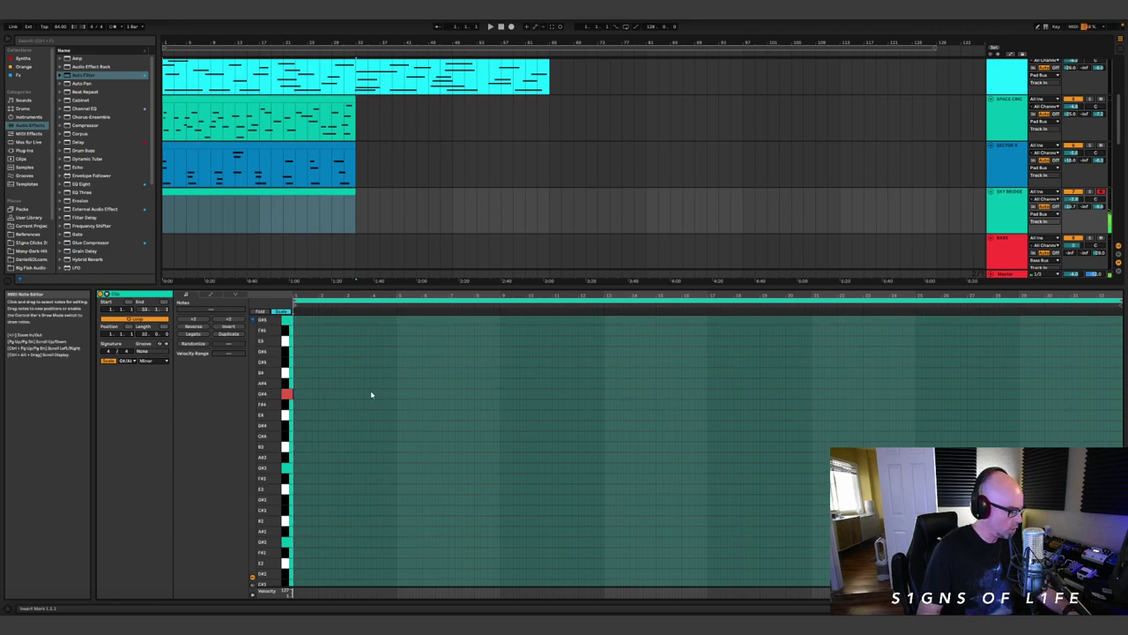
{"action": "right_click", "coordinate": [333, 383]}
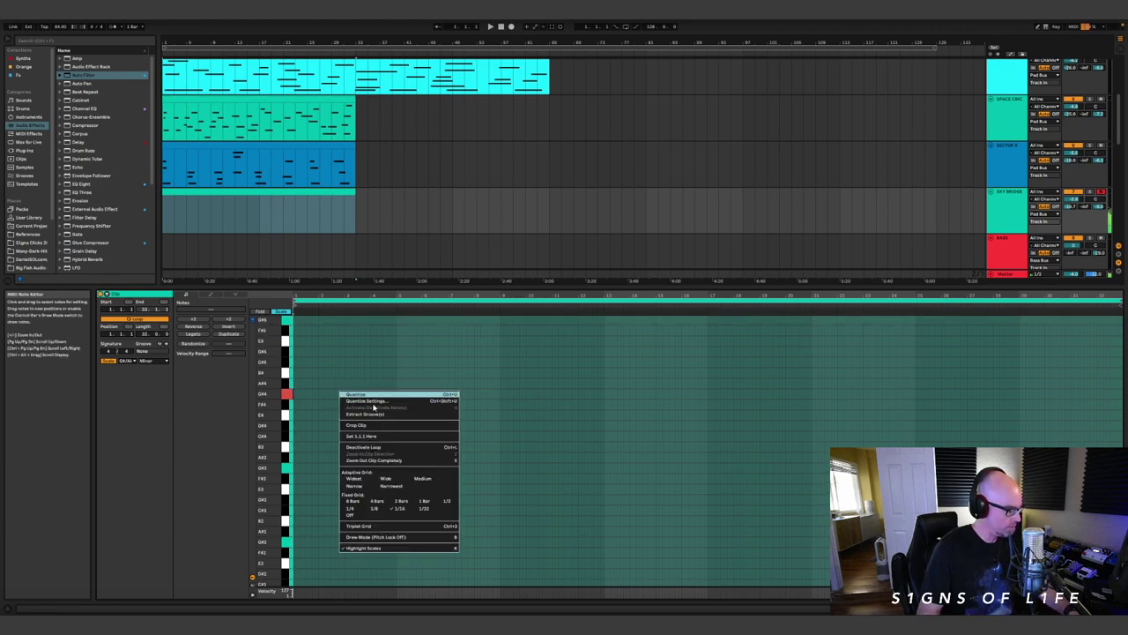
{"action": "left_click", "coordinate": [369, 526]}
{"action": "right_click", "coordinate": [368, 481]}
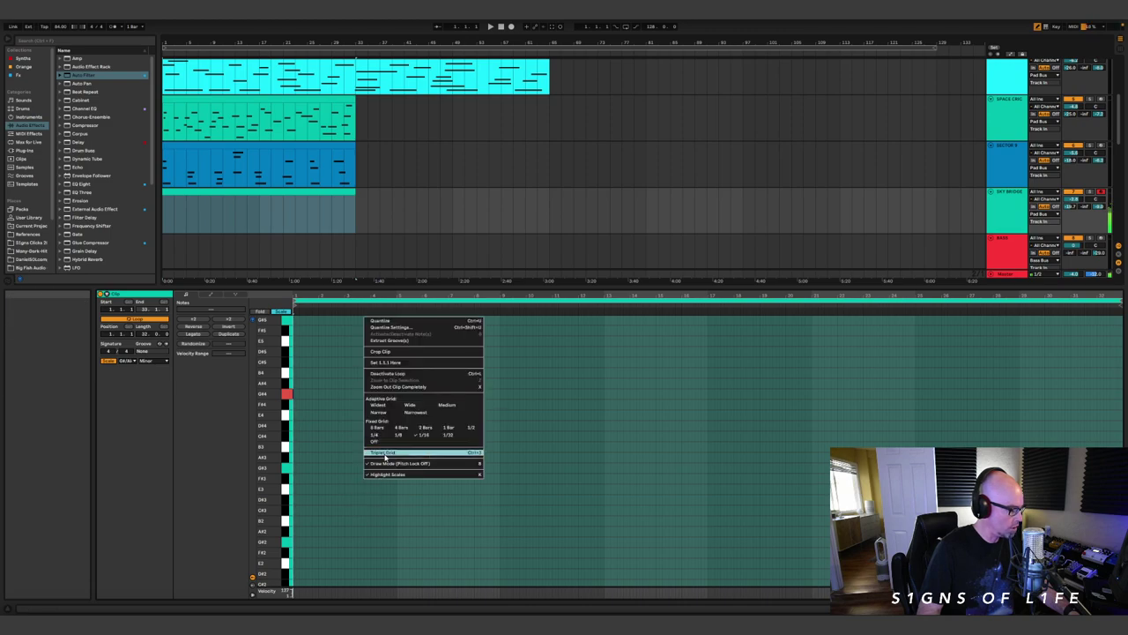
{"action": "left_click", "coordinate": [385, 443]}
- Draw an off-grid melody of G#4, D#4, E4, F#4, C#4, A#4, F#4 and G#4 across bars 1 to 25
{"action": "left_click_drag", "start_coordinate": [304, 391], "coordinate": [342, 393]}
{"action": "left_click_drag", "start_coordinate": [392, 425], "coordinate": [516, 415]}
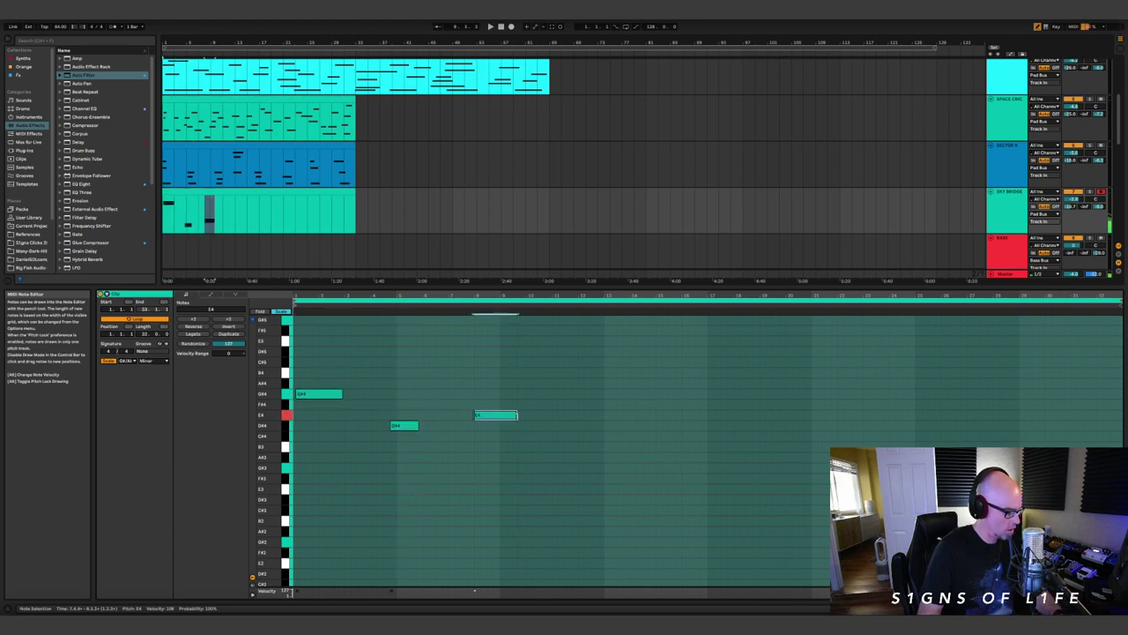
{"action": "left_click_drag", "start_coordinate": [580, 403], "coordinate": [615, 404]}
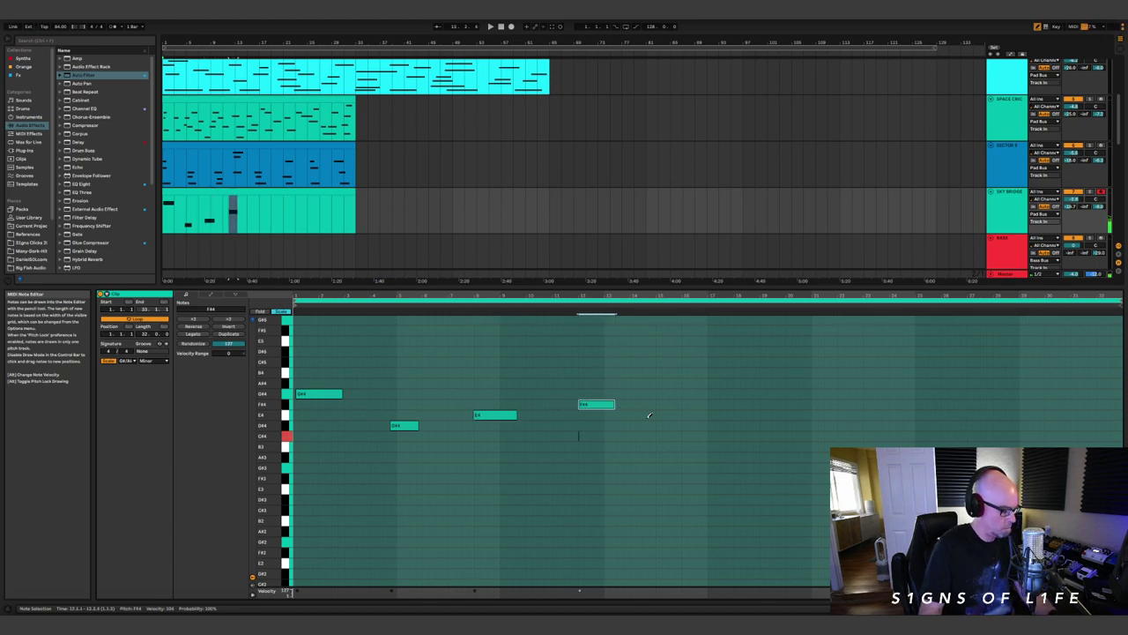
{"action": "left_click_drag", "start_coordinate": [650, 435], "coordinate": [679, 436]}
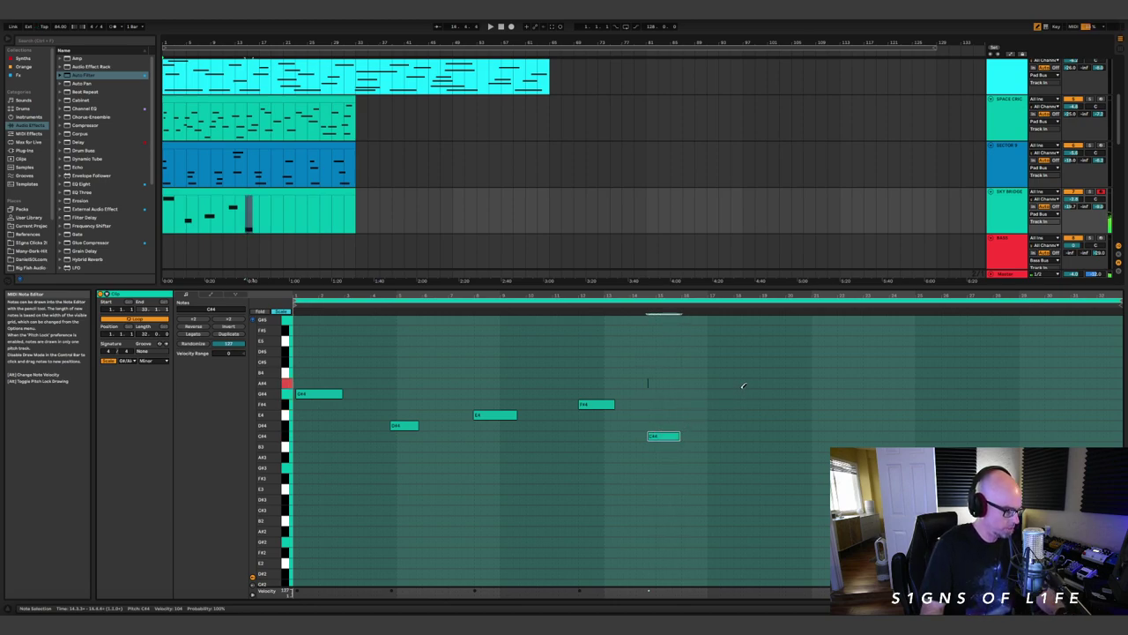
{"action": "mouse_move", "coordinate": [712, 381]}
{"action": "left_mouse_down"}
{"action": "mouse_move", "coordinate": [749, 379]}
{"action": "mouse_move", "coordinate": [822, 403]}
{"action": "mouse_move", "coordinate": [919, 394]}
{"action": "left_mouse_up"}
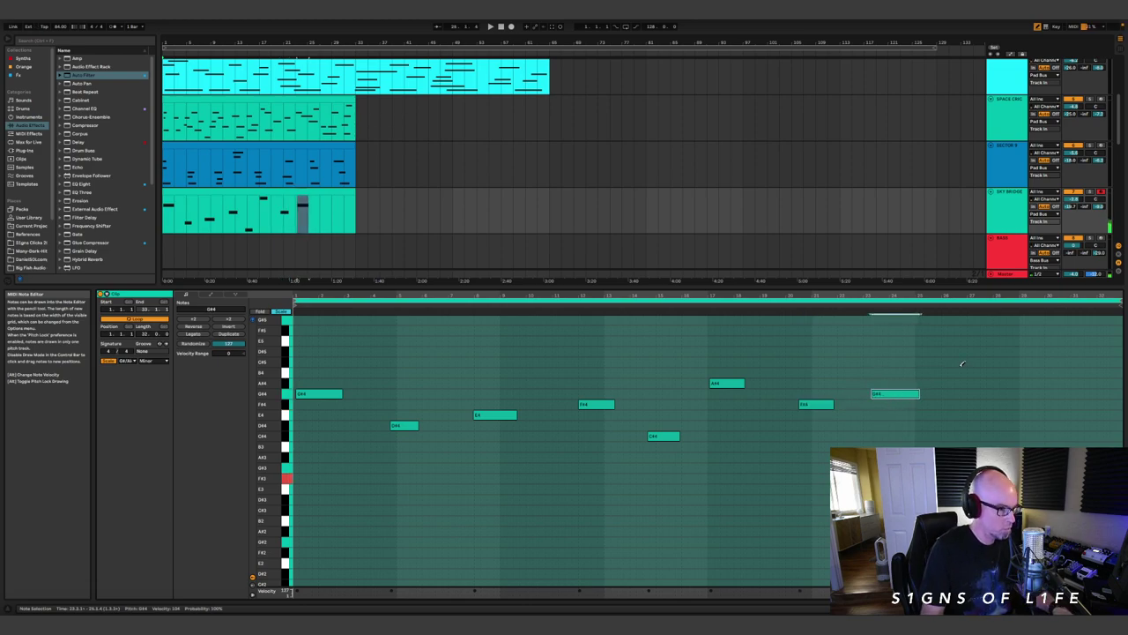
{"action": "left_click", "coordinate": [867, 216]}
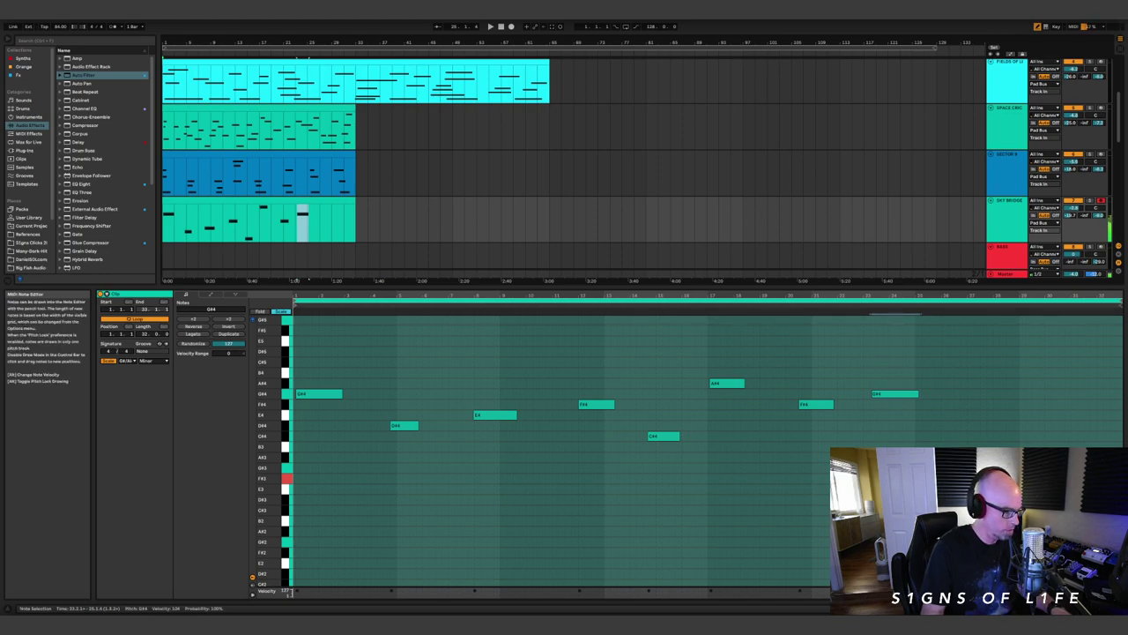
- Complete the Sky Bridge melody with off-grid notes F#3, D#4 and G#3 across bars 26 to 32
{"action": "left_click_drag", "start_coordinate": [939, 478], "coordinate": [962, 477]}
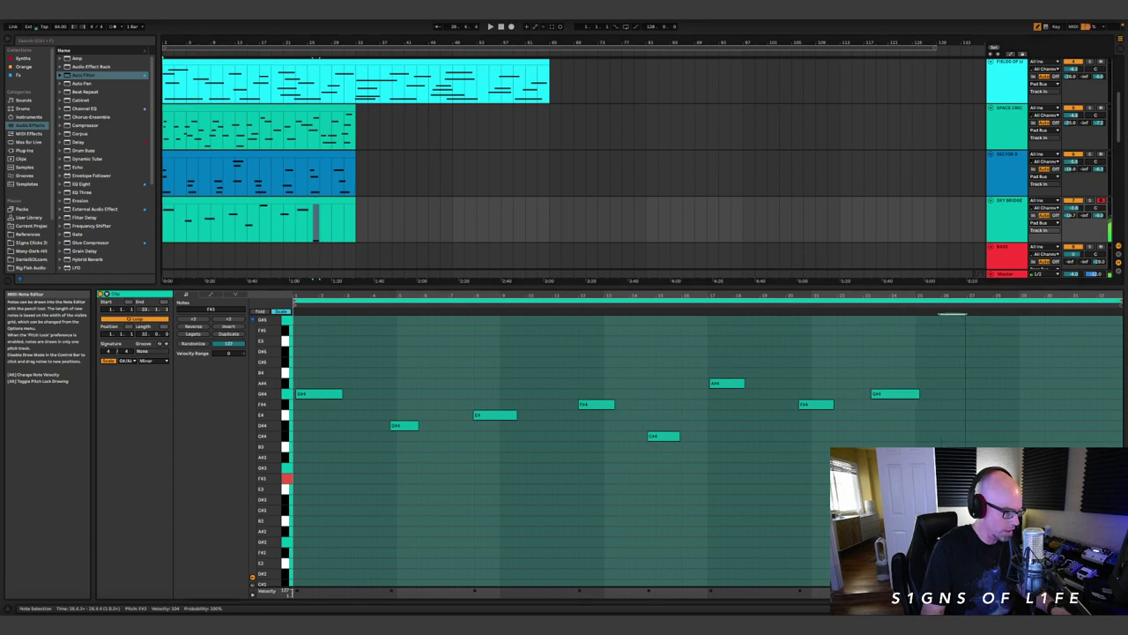
{"action": "left_click_drag", "start_coordinate": [1005, 424], "coordinate": [1050, 426]}
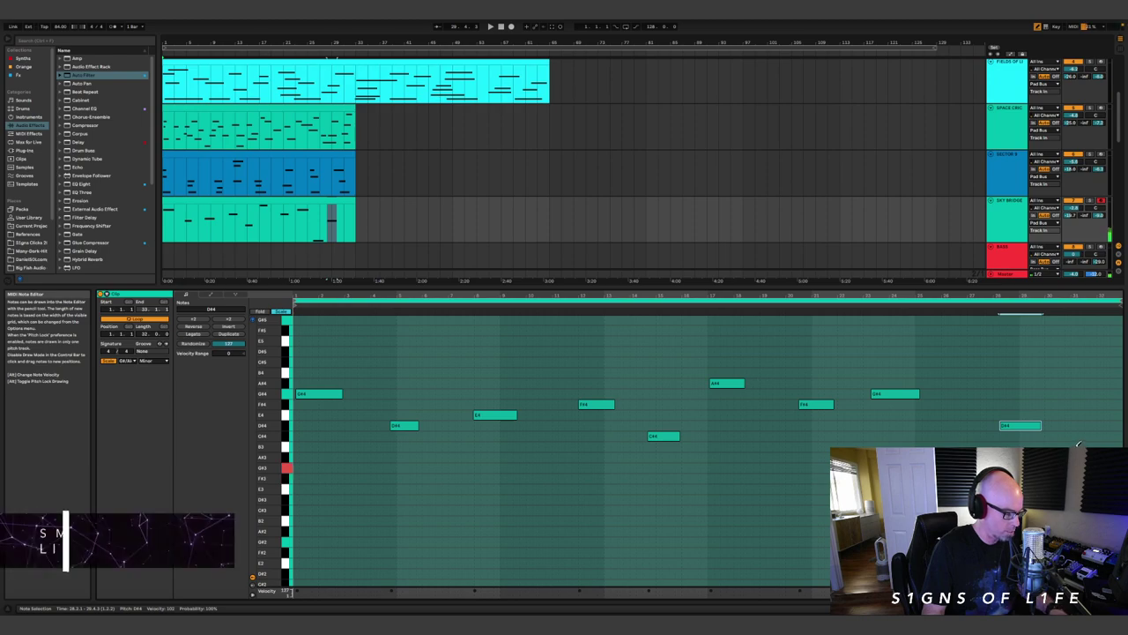
{"action": "left_click_drag", "start_coordinate": [1063, 468], "coordinate": [1109, 469]}
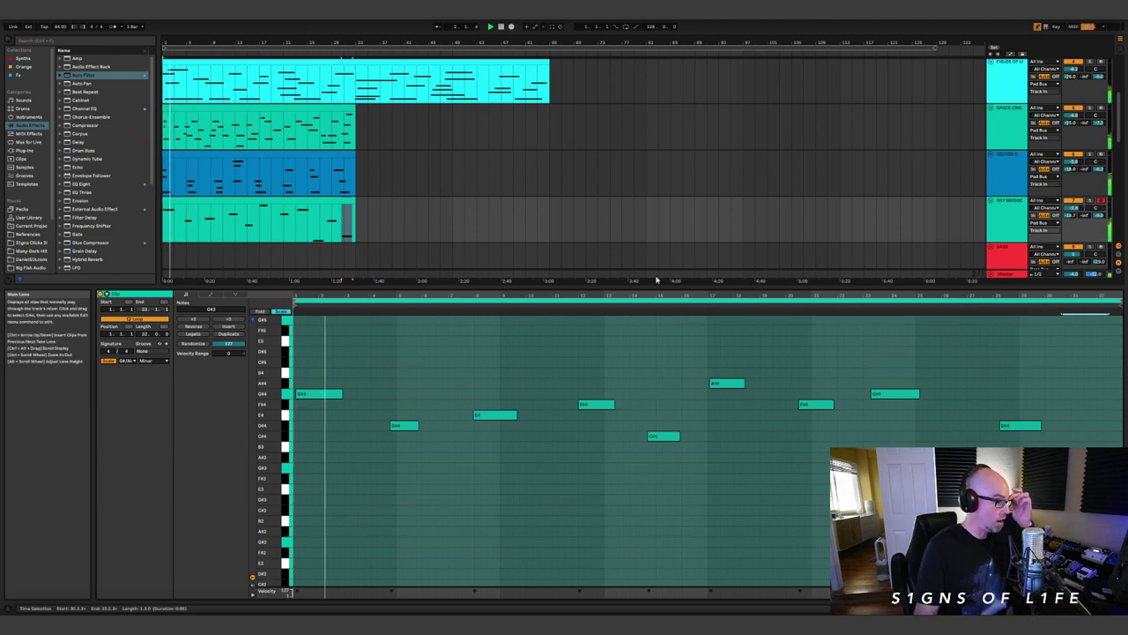
- Return to the full arrangement, play it and lower the volumes of the Space Crickets and Sky Bridge tracks
{"action": "left_click_drag", "start_coordinate": [658, 286], "coordinate": [661, 420]}
{"action": "scroll", "coordinate": [528, 247], "scroll_direction": "up", "scroll_amount": 3}
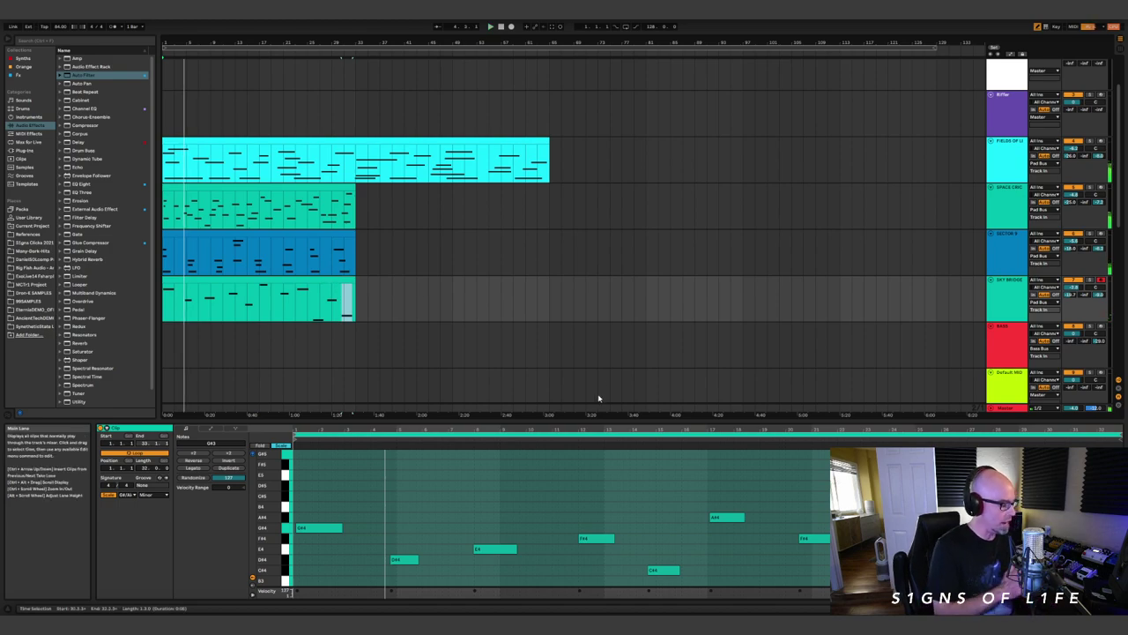
{"action": "left_click", "coordinate": [553, 299]}
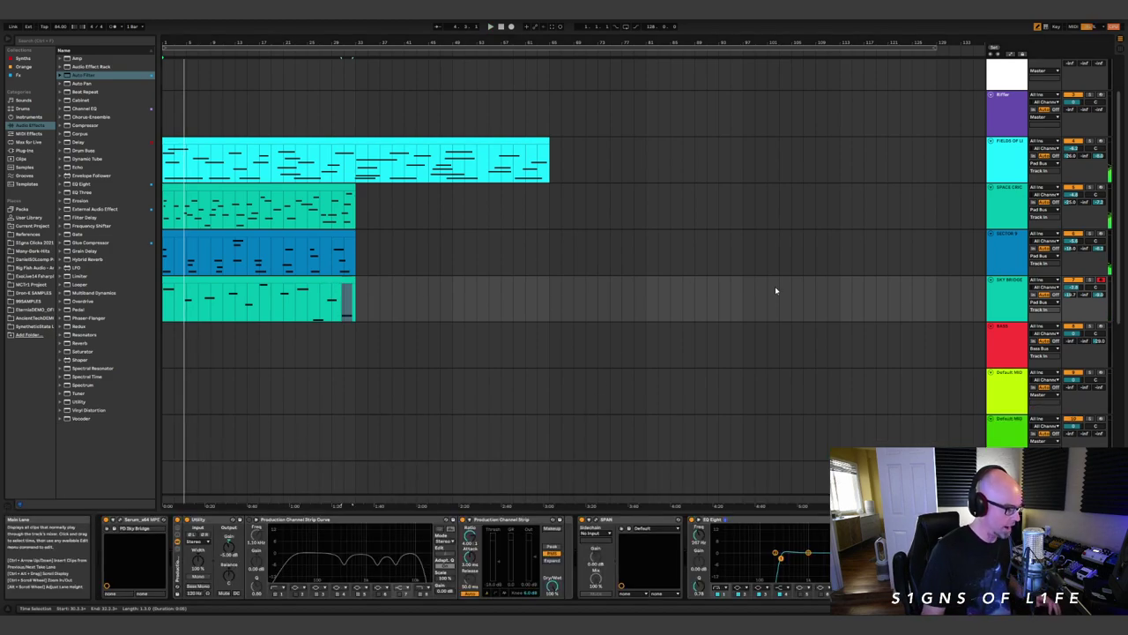
{"action": "left_click", "coordinate": [1005, 333]}
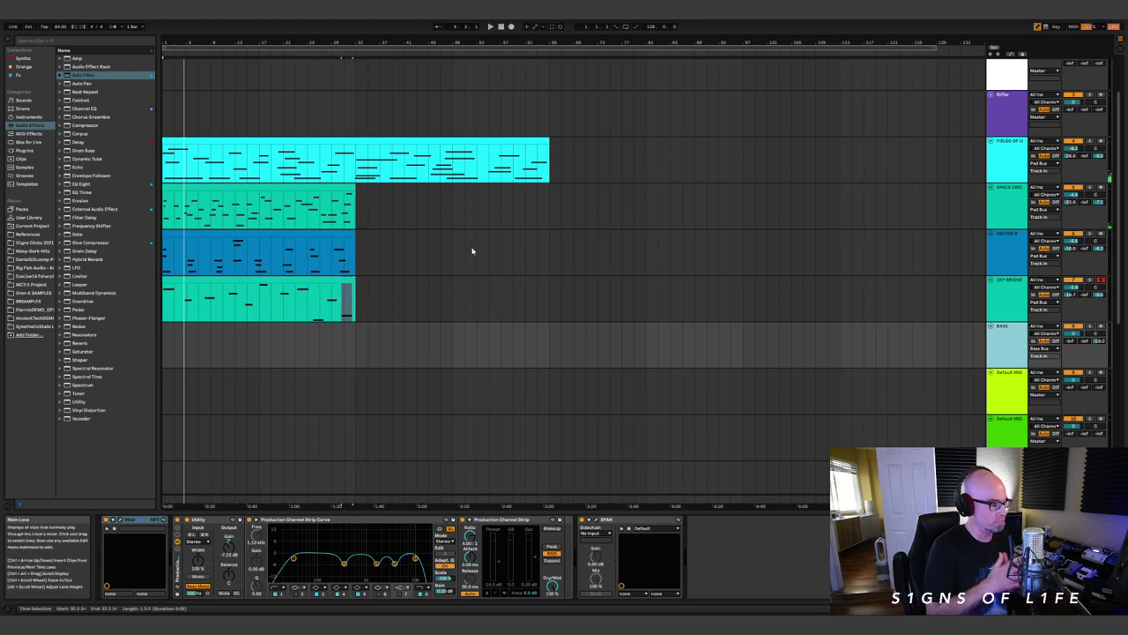
{"action": "key", "text": "space"}
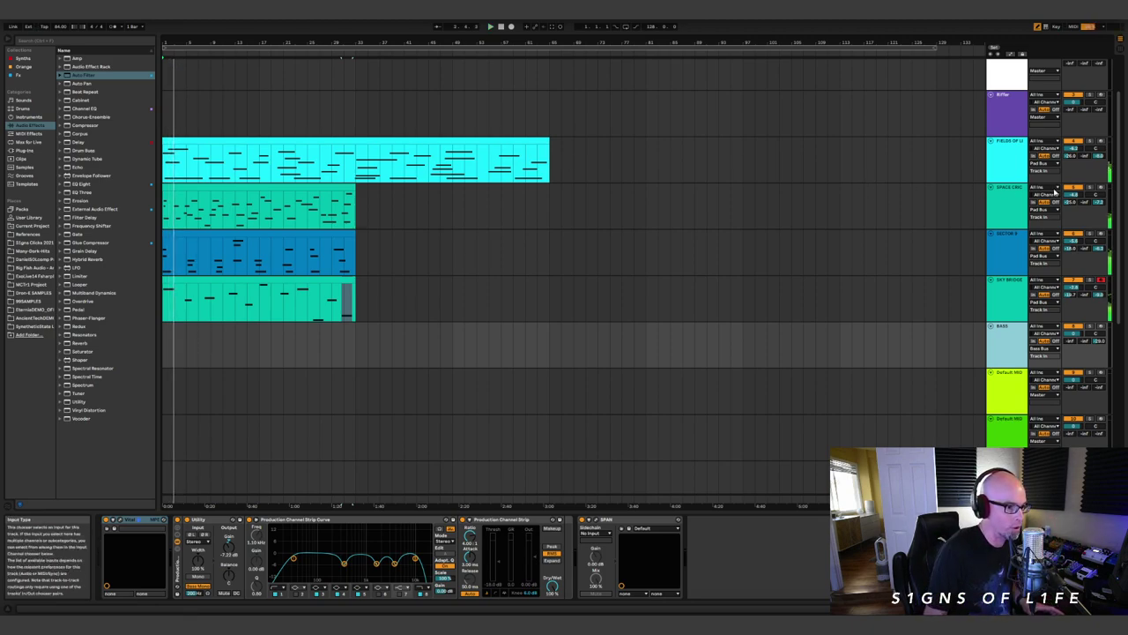
{"action": "left_click_drag", "start_coordinate": [1072, 196], "coordinate": [1075, 205]}
{"action": "left_click_drag", "start_coordinate": [1076, 285], "coordinate": [1075, 291]}
- Arm the Bass track for recording in place of Sky Bridge
{"action": "left_click", "coordinate": [1101, 328]}
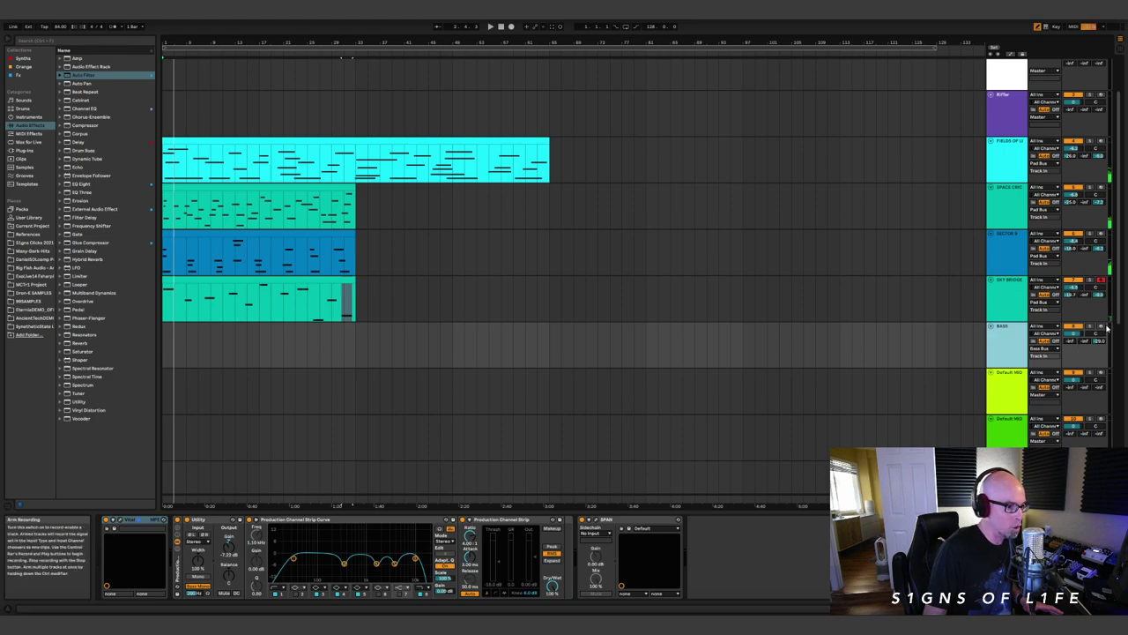
{"action": "left_click", "coordinate": [1103, 281]}
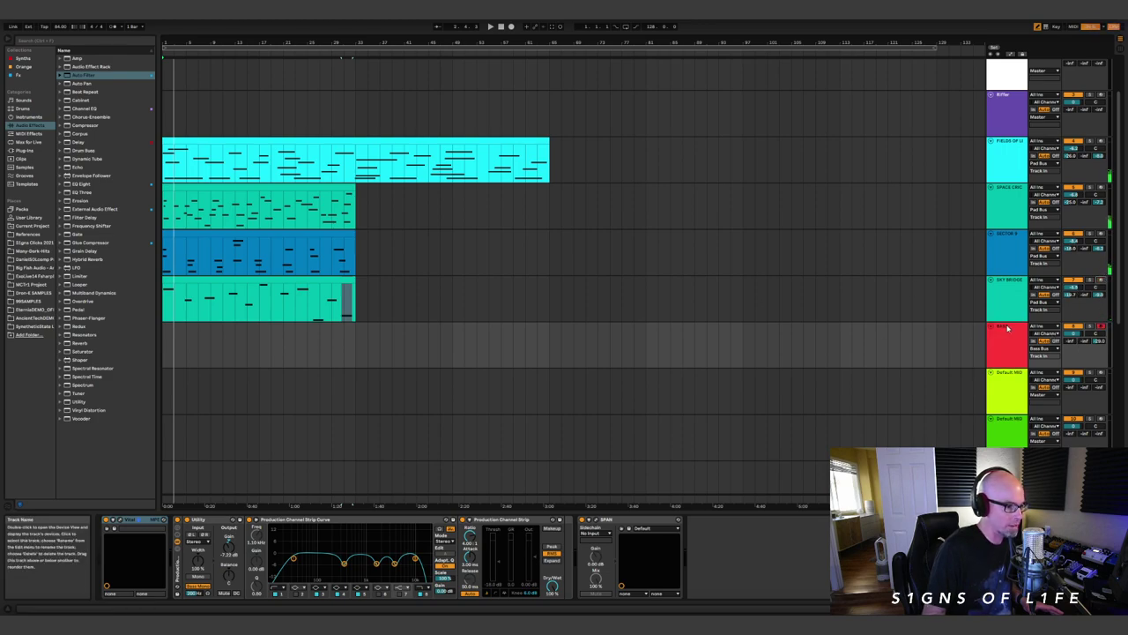
{"action": "left_click", "coordinate": [1010, 327]}
- Move the Sky Bridge, Sector 9 and Space Crickets clips to start at bar 7 and shorten the Fields of Light clip to bar 63
{"action": "left_click_drag", "start_coordinate": [290, 281], "coordinate": [325, 281]}
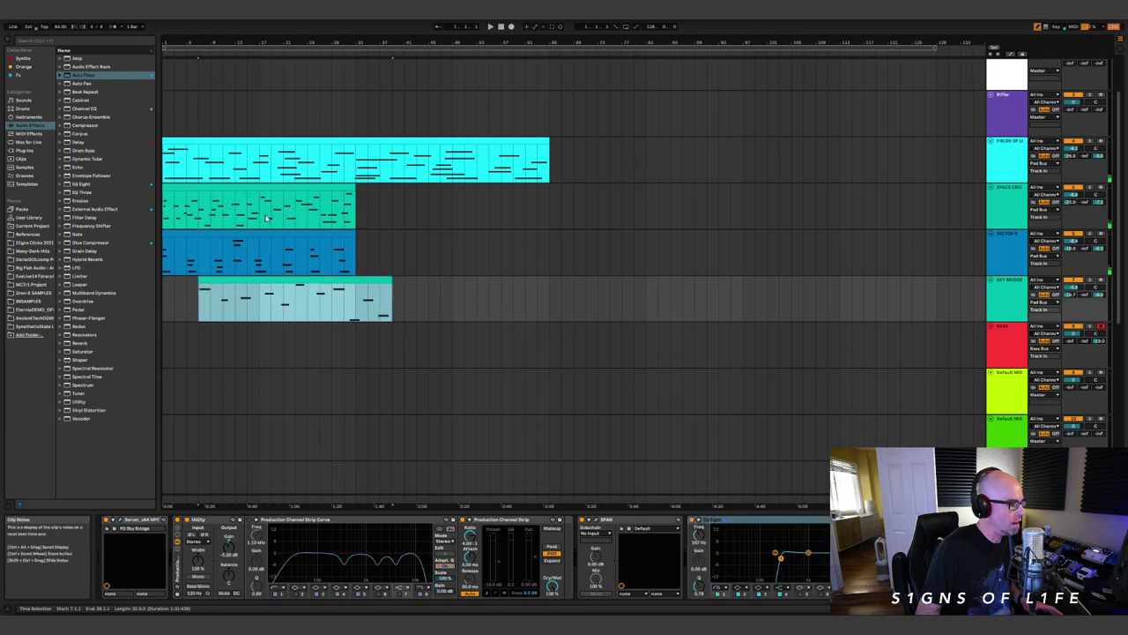
{"action": "left_click_drag", "start_coordinate": [252, 234], "coordinate": [287, 246]}
{"action": "left_click_drag", "start_coordinate": [255, 189], "coordinate": [291, 196]}
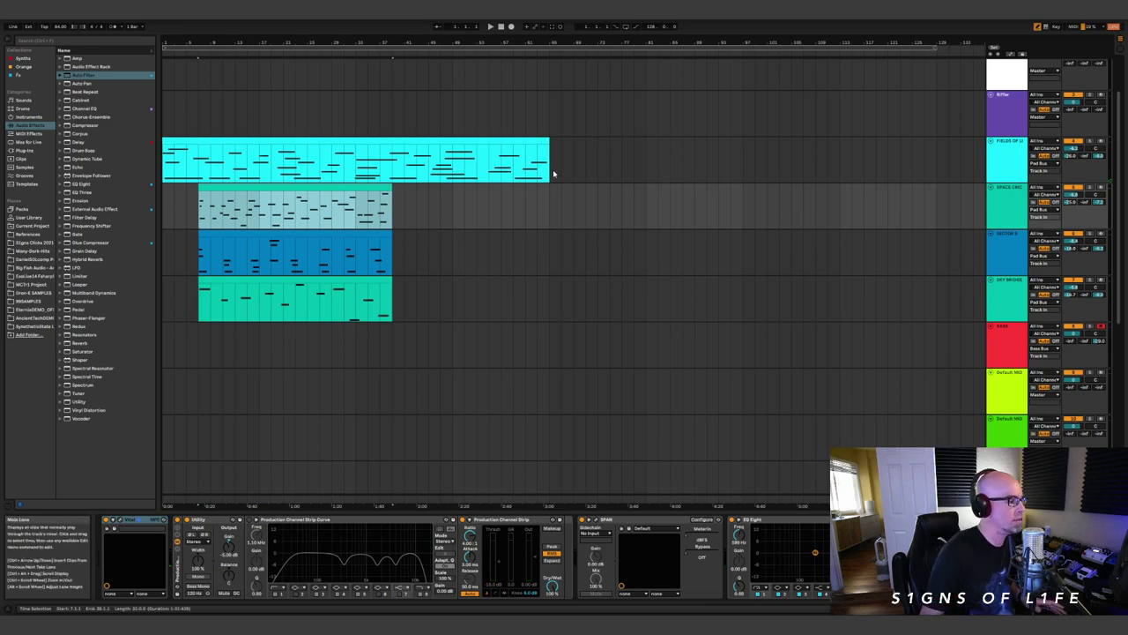
{"action": "mouse_move", "coordinate": [550, 139]}
{"action": "left_mouse_down"}
{"action": "mouse_move", "coordinate": [936, 141]}
{"action": "mouse_move", "coordinate": [537, 141]}
{"action": "left_mouse_up"}
- Audition the Bass track's Vital patch with live notes, including over the arrangement played from bar 7
{"action": "left_click", "coordinate": [1009, 332]}
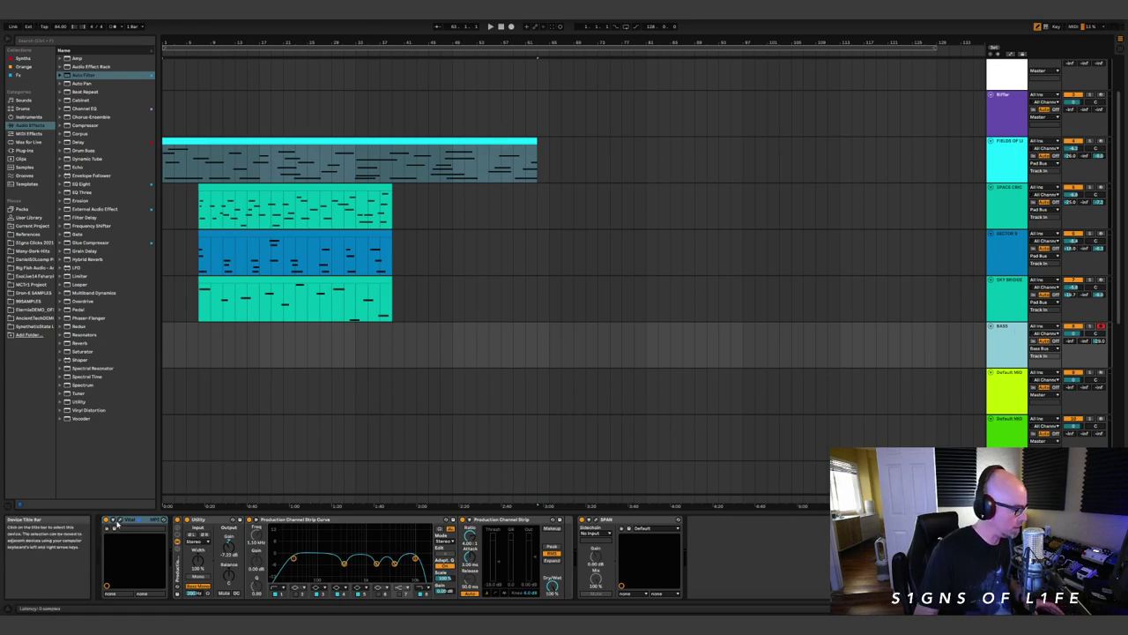
{"action": "left_click", "coordinate": [121, 520]}
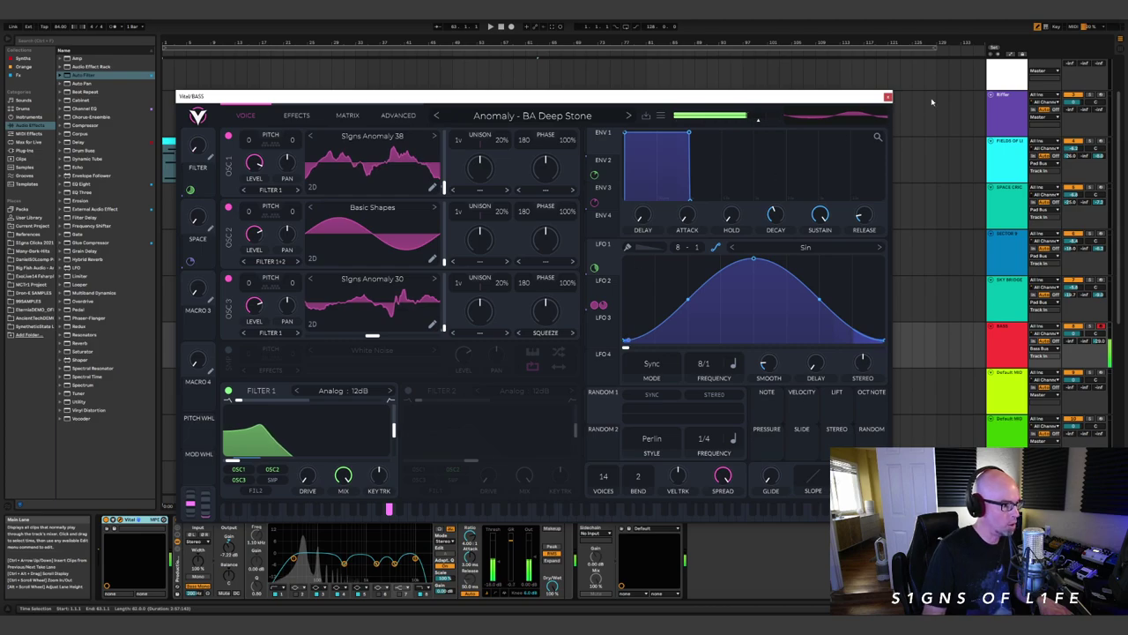
{"action": "left_click", "coordinate": [887, 97]}
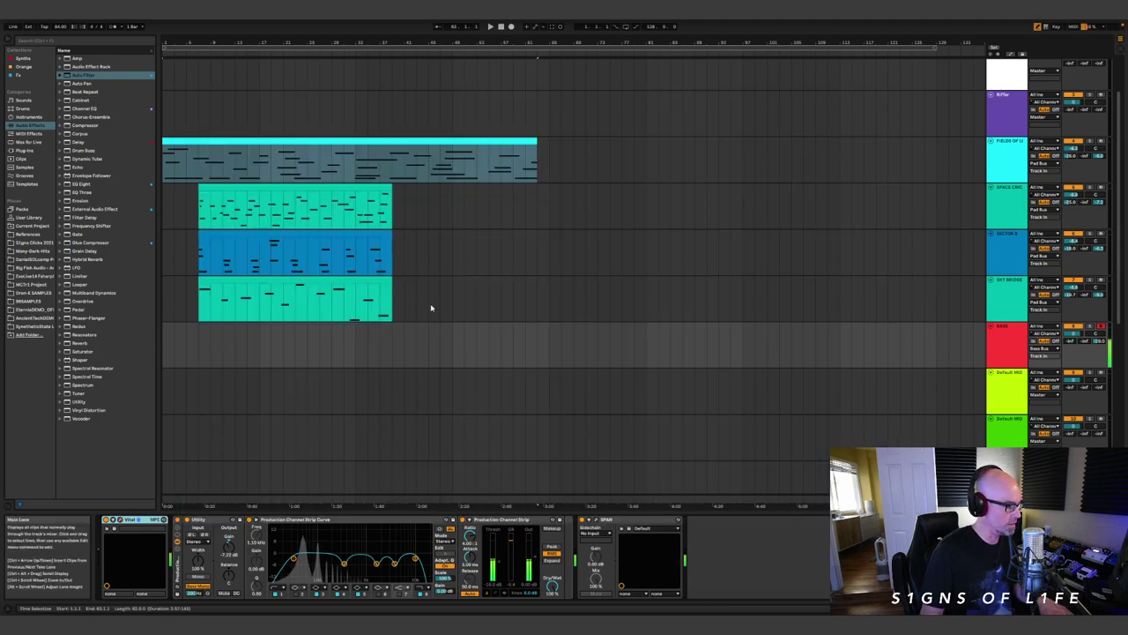
{"action": "left_click", "coordinate": [204, 340]}
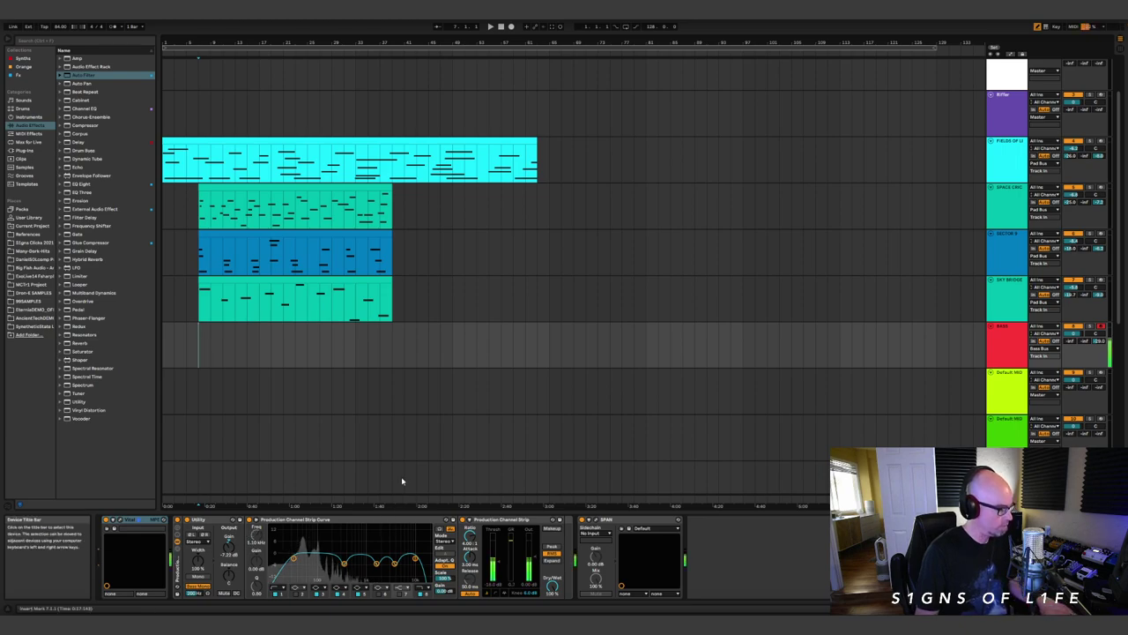
{"action": "key", "text": "space"}
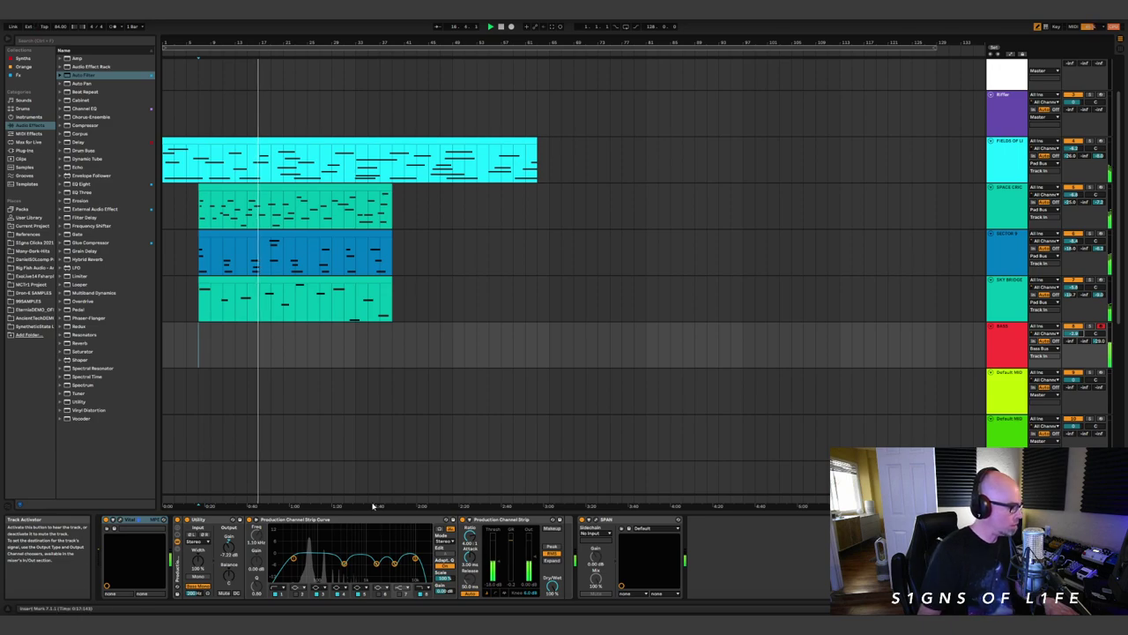
- Shorten the attack of Envelope 2 in the Bass track's Vital patch
{"action": "left_click", "coordinate": [121, 520]}
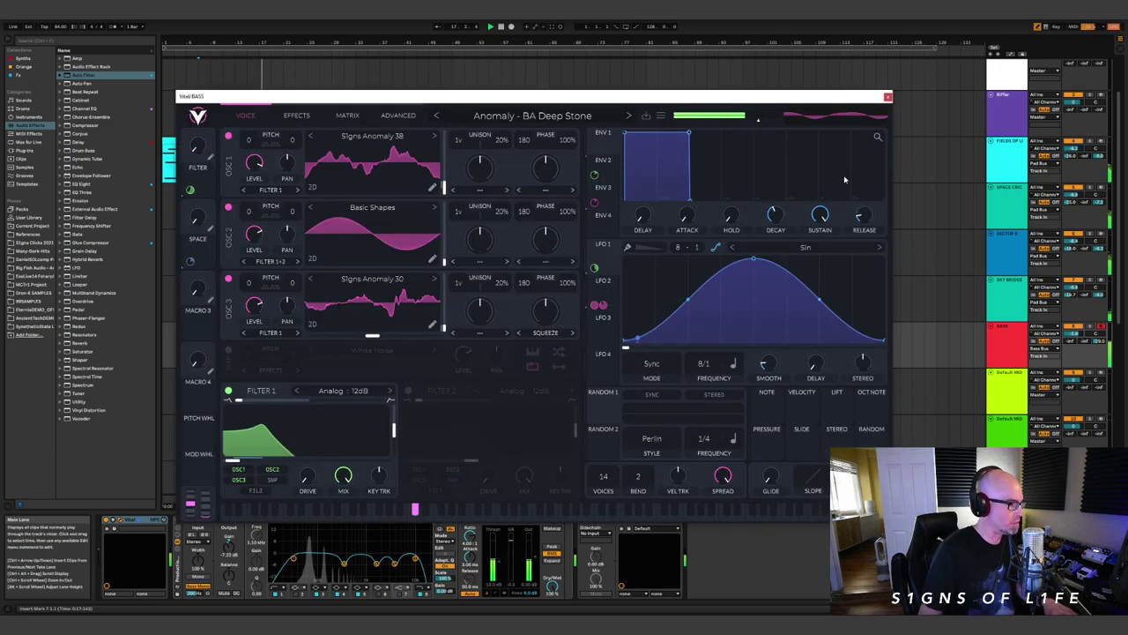
{"action": "left_click", "coordinate": [598, 171]}
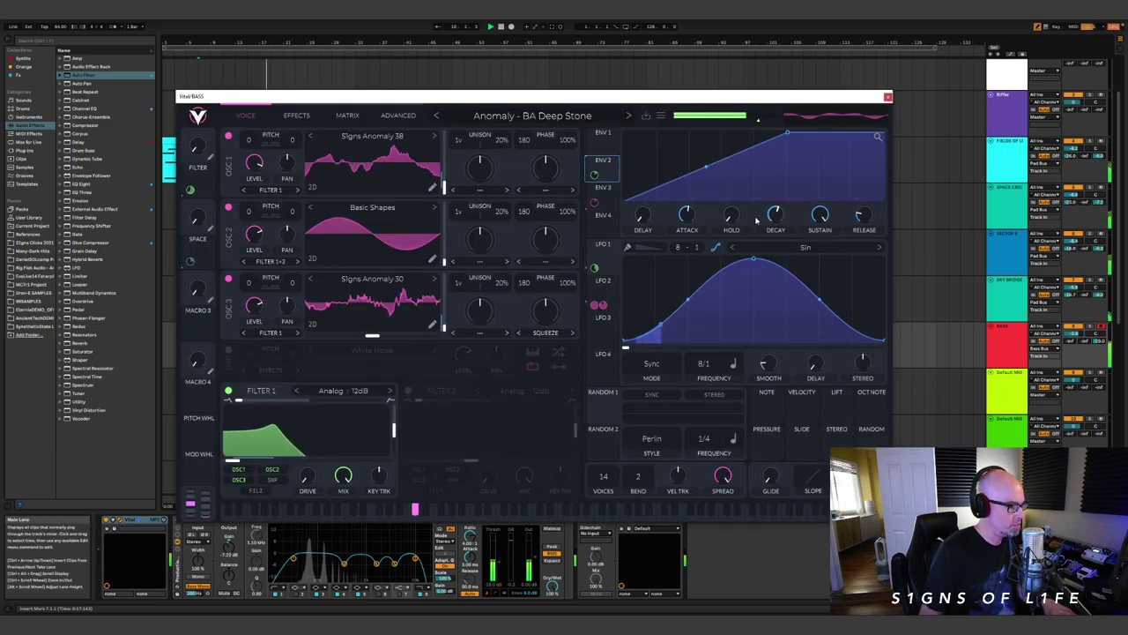
{"action": "mouse_move", "coordinate": [684, 214]}
{"action": "left_mouse_down"}
{"action": "mouse_move", "coordinate": [679, 255]}
{"action": "mouse_move", "coordinate": [682, 222]}
{"action": "left_mouse_up"}
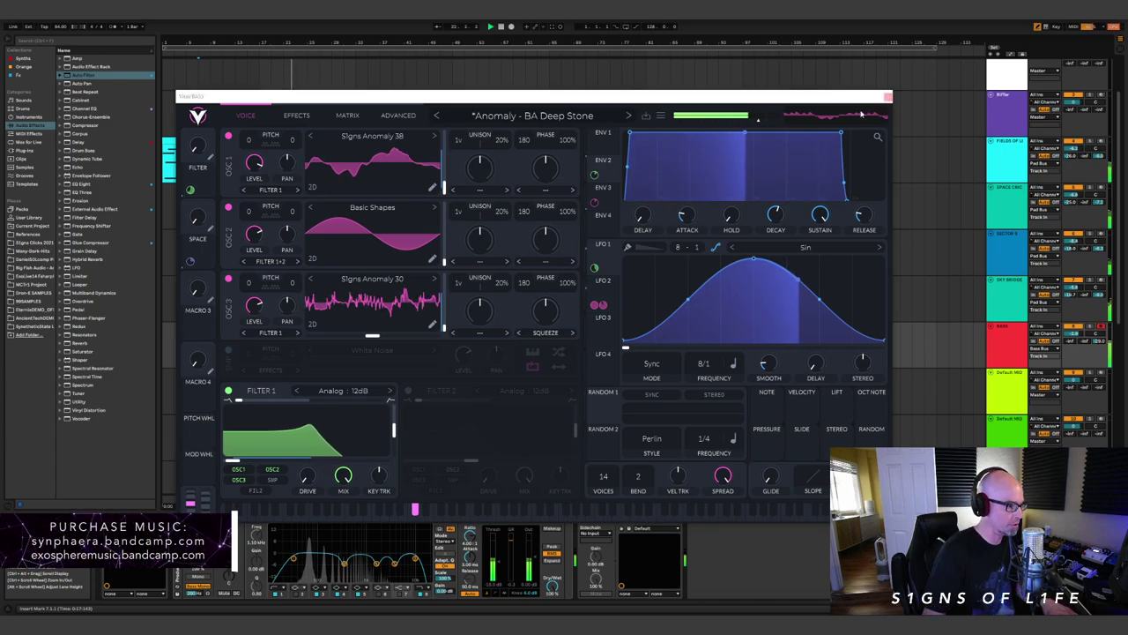
{"action": "left_click", "coordinate": [887, 97]}
- Insert an empty MIDI clip on the Bass track from bar 7 to bar 17 and enlarge its note editor
{"action": "left_click_drag", "start_coordinate": [197, 344], "coordinate": [258, 344]}
{"action": "key", "text": "ctrl+shift+m"}
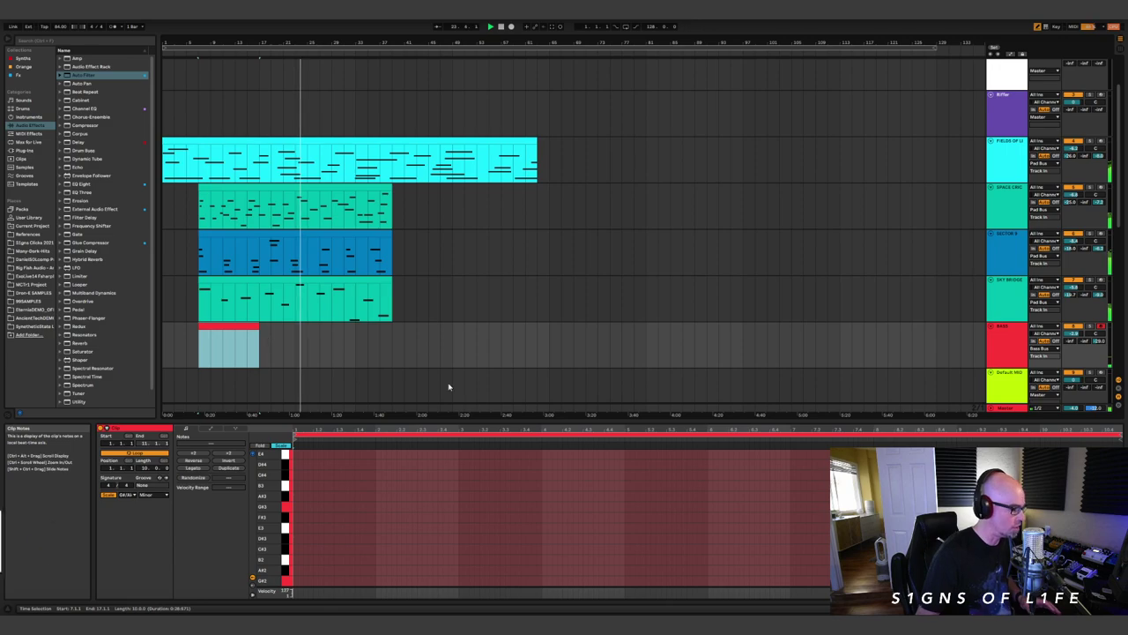
{"action": "left_click", "coordinate": [475, 427]}
{"action": "left_click_drag", "start_coordinate": [473, 421], "coordinate": [474, 124]}
{"action": "scroll", "coordinate": [361, 258], "scroll_direction": "up", "scroll_amount": 2}
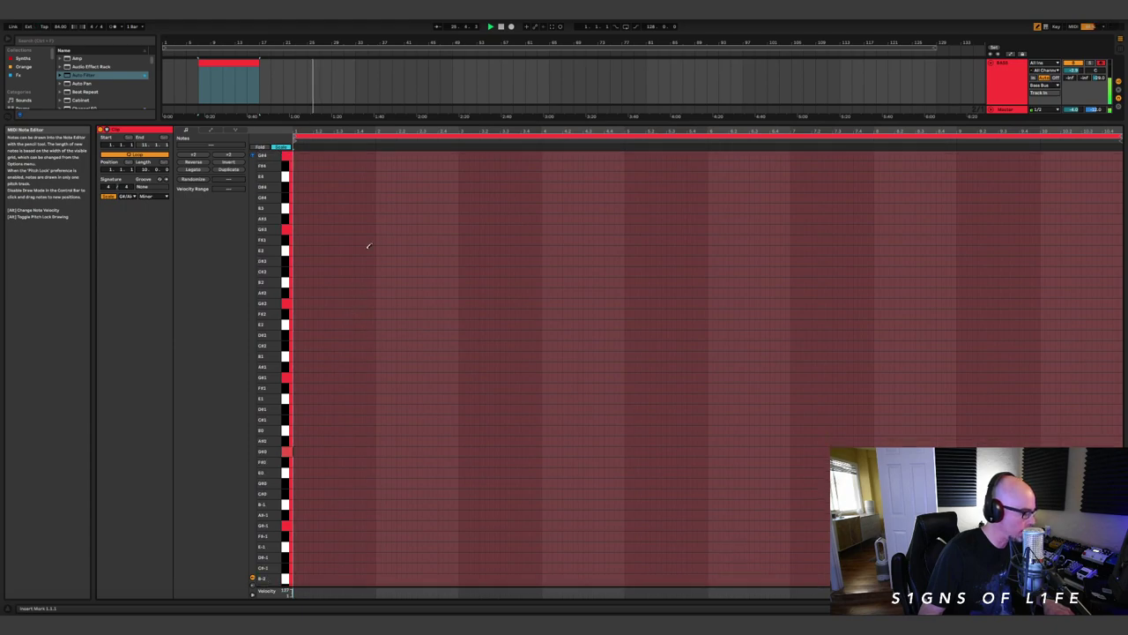
- Recolor the Bass clip cyan and set its note grid to a fixed 1 Bar
{"action": "right_click", "coordinate": [126, 130]}
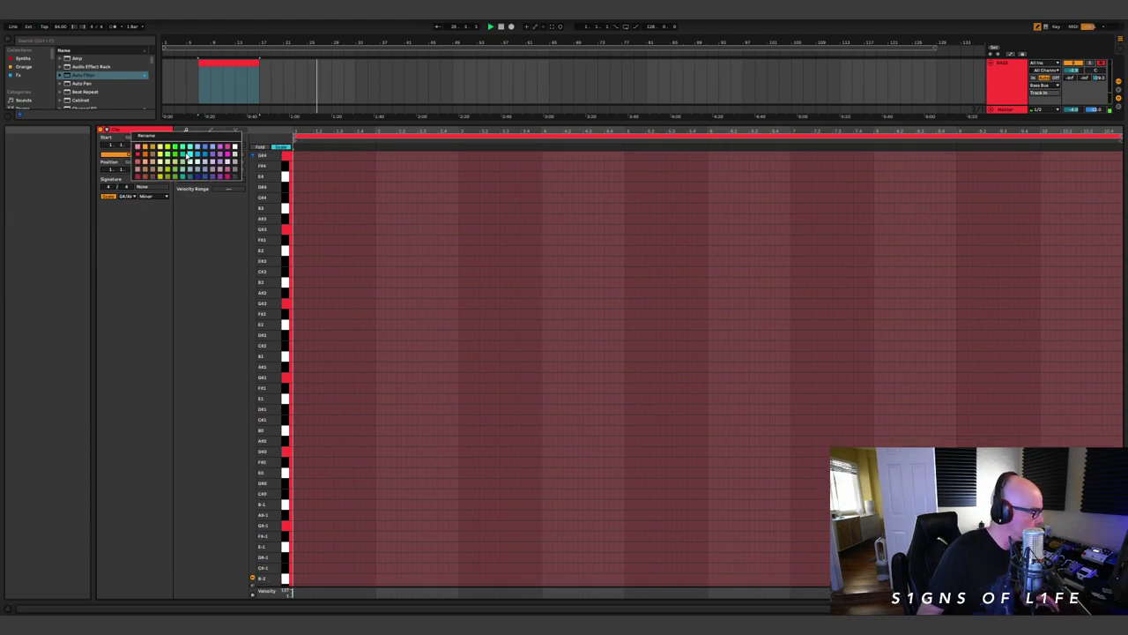
{"action": "left_click", "coordinate": [189, 155]}
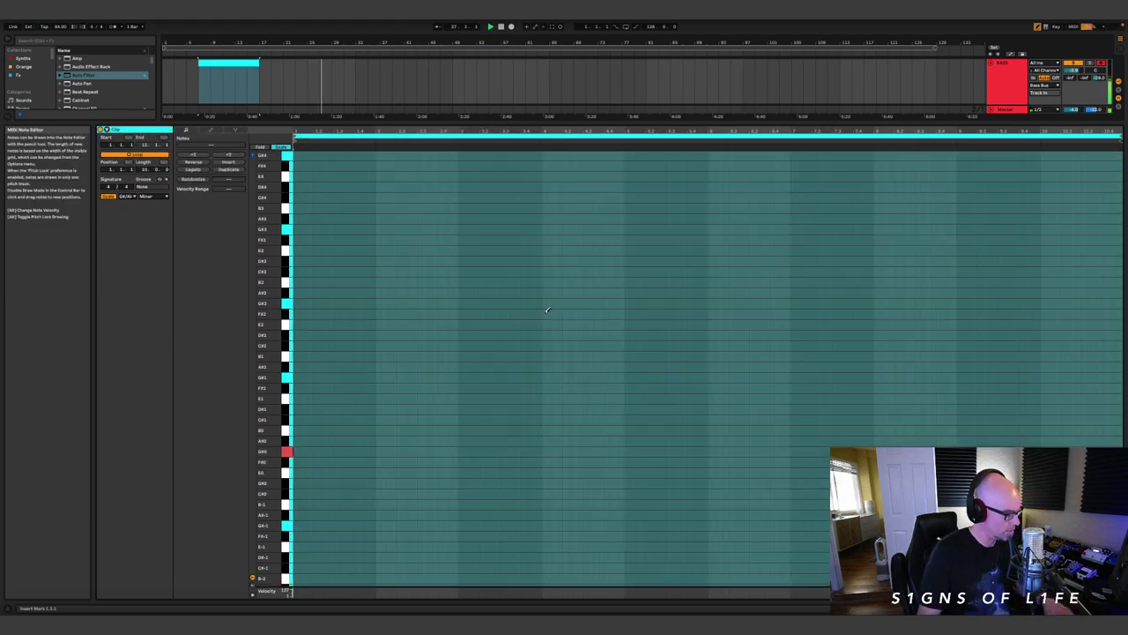
{"action": "right_click", "coordinate": [349, 451]}
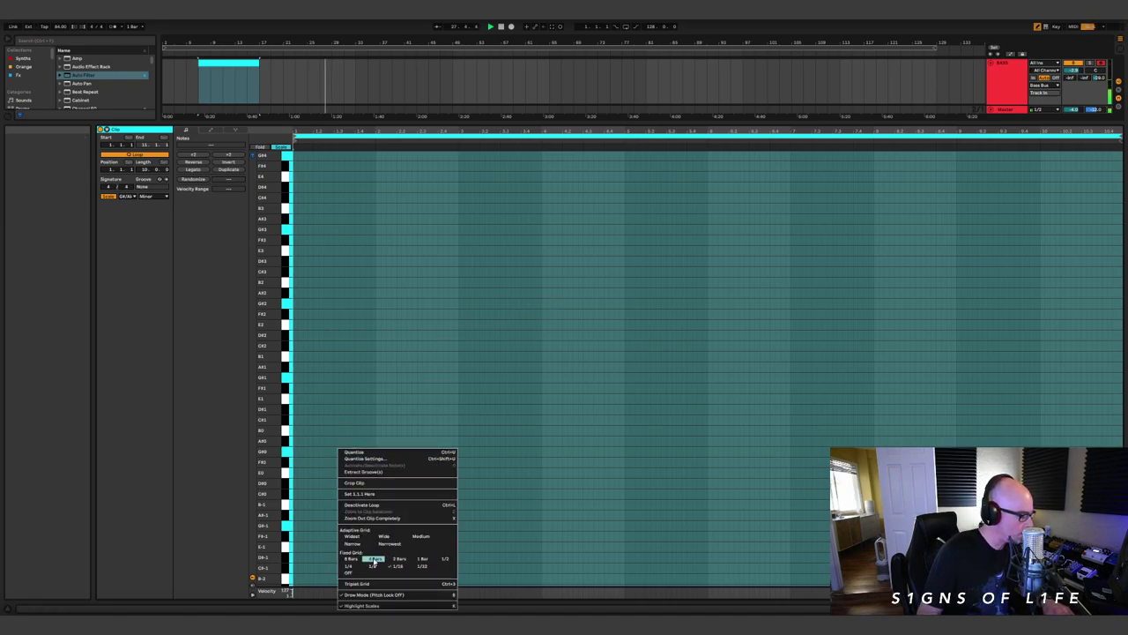
{"action": "left_click", "coordinate": [419, 559]}
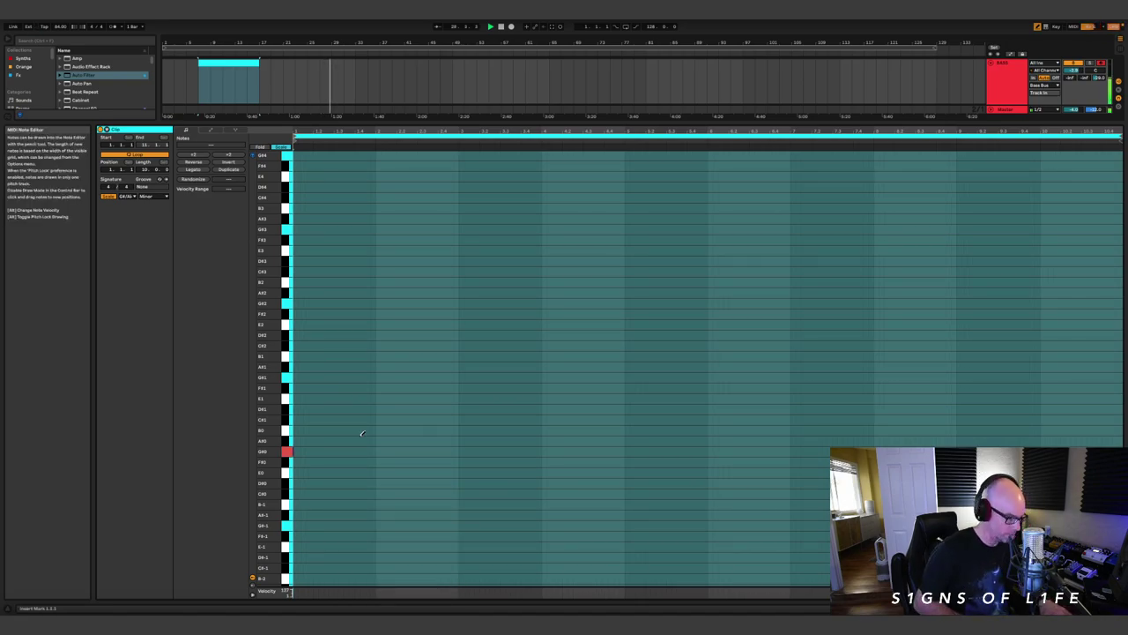
- Enter a bass line of G#0 for two bars, E1 for two bars and C#1 for four bars
{"action": "left_click", "coordinate": [361, 450]}
{"action": "key", "text": "ctrl+d"}
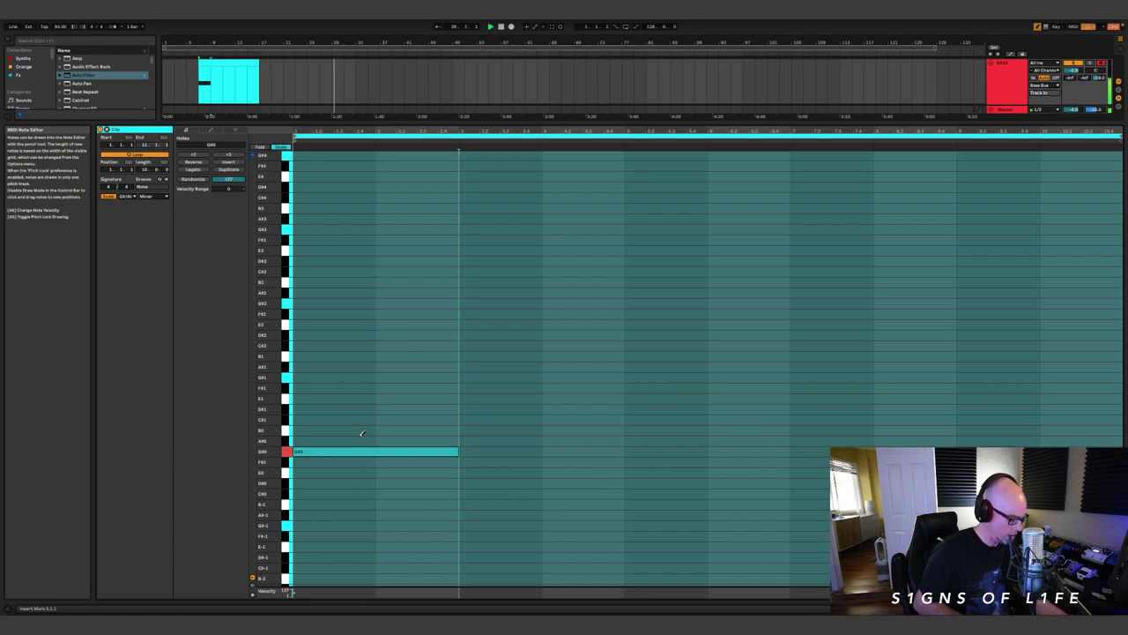
{"action": "key", "text": "Right"}
{"action": "key", "text": "Right"}
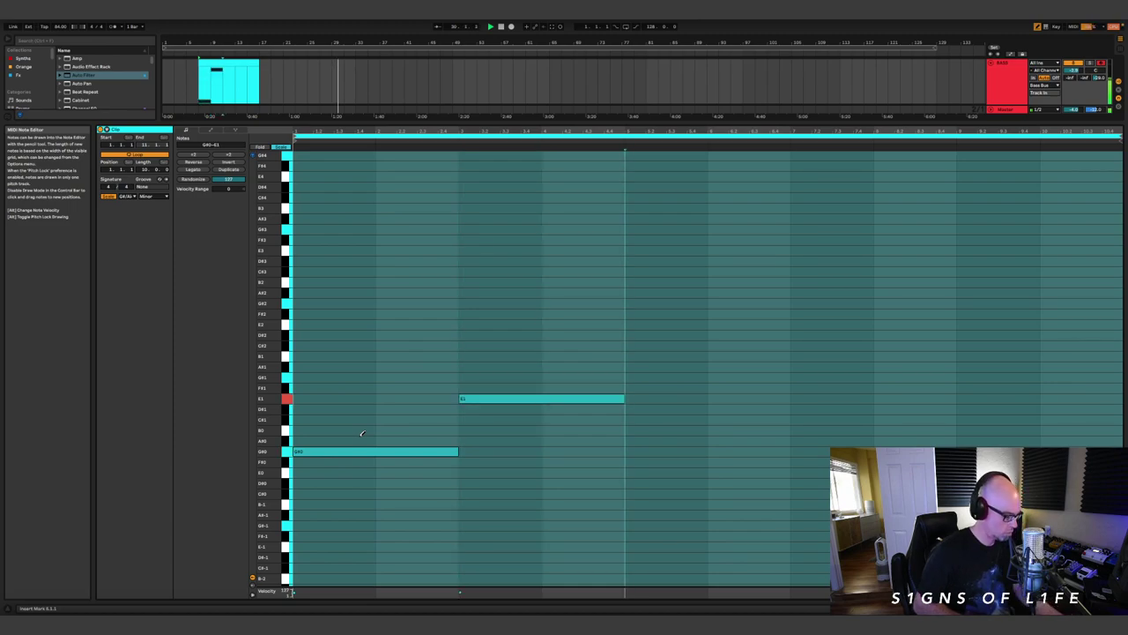
{"action": "key", "text": "Right"}
{"action": "key", "text": "Right"}
{"action": "key", "text": "Right"}
{"action": "key", "text": "Right"}
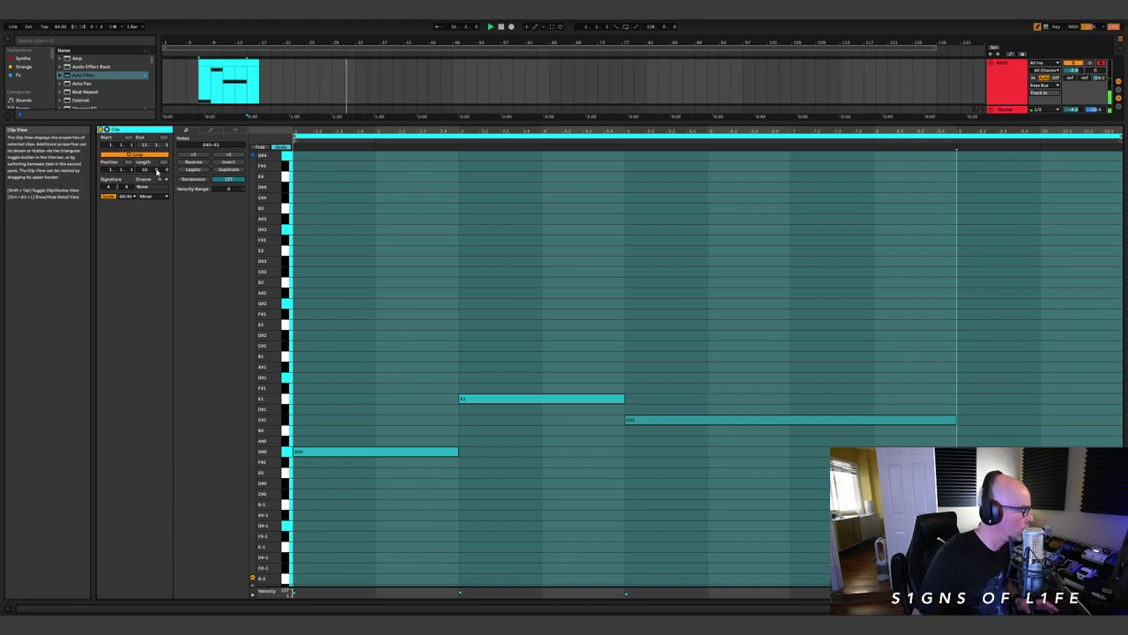
- Set the Bass clip's loop length to 8 bars and extend the looped clip to bar 63
{"action": "left_click_drag", "start_coordinate": [145, 170], "coordinate": [145, 182]}
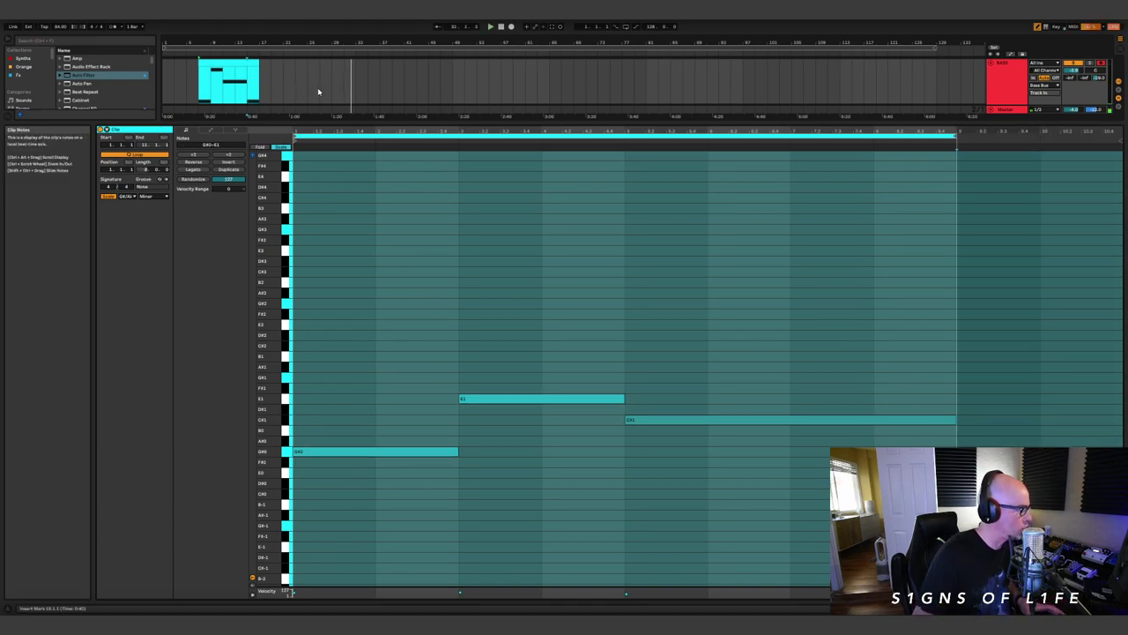
{"action": "left_click_drag", "start_coordinate": [258, 63], "coordinate": [366, 69]}
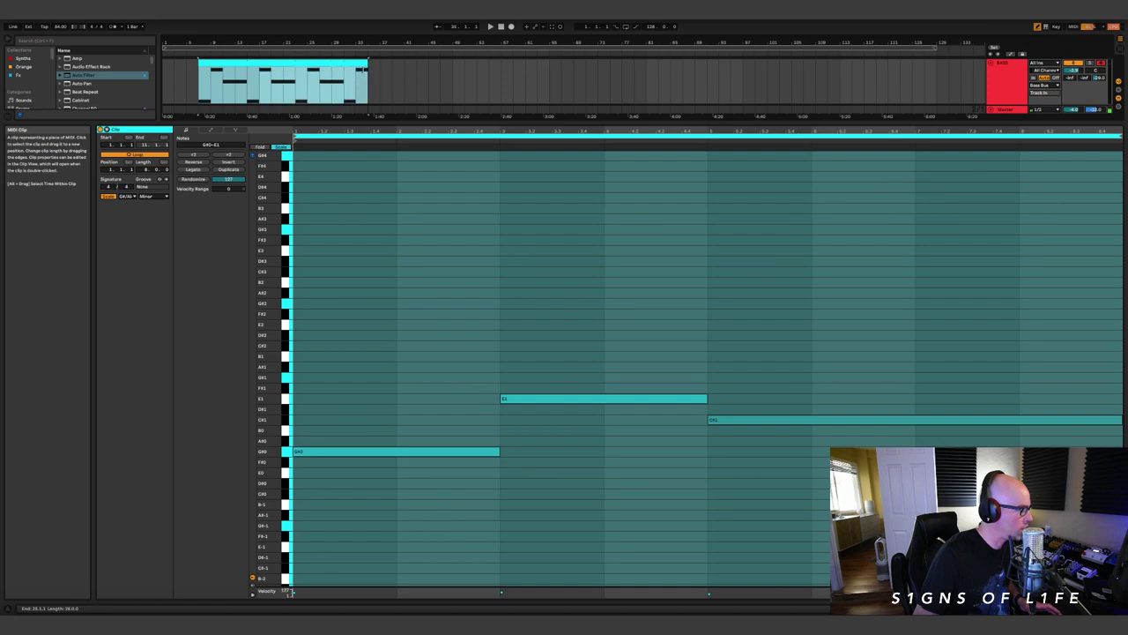
{"action": "left_click_drag", "start_coordinate": [466, 115], "coordinate": [466, 422]}
{"action": "scroll", "coordinate": [474, 149], "scroll_direction": "up", "scroll_amount": 3}
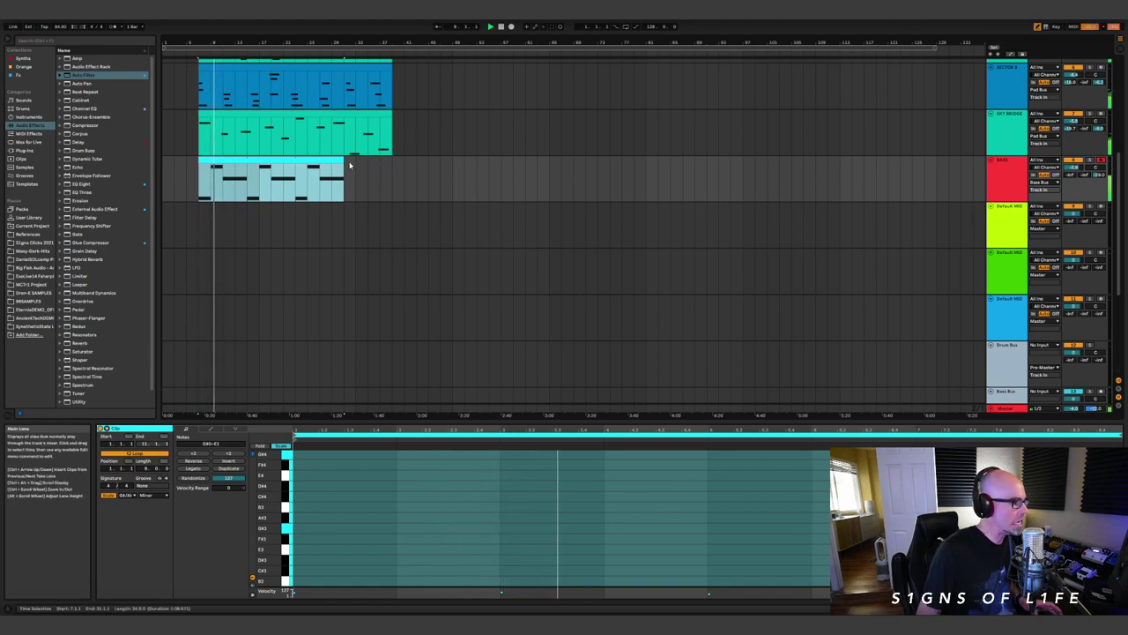
{"action": "left_click_drag", "start_coordinate": [347, 167], "coordinate": [533, 177]}
- Move the Sky Bridge clip to start at bar 15
{"action": "scroll", "coordinate": [265, 222], "scroll_direction": "up", "scroll_amount": 3}
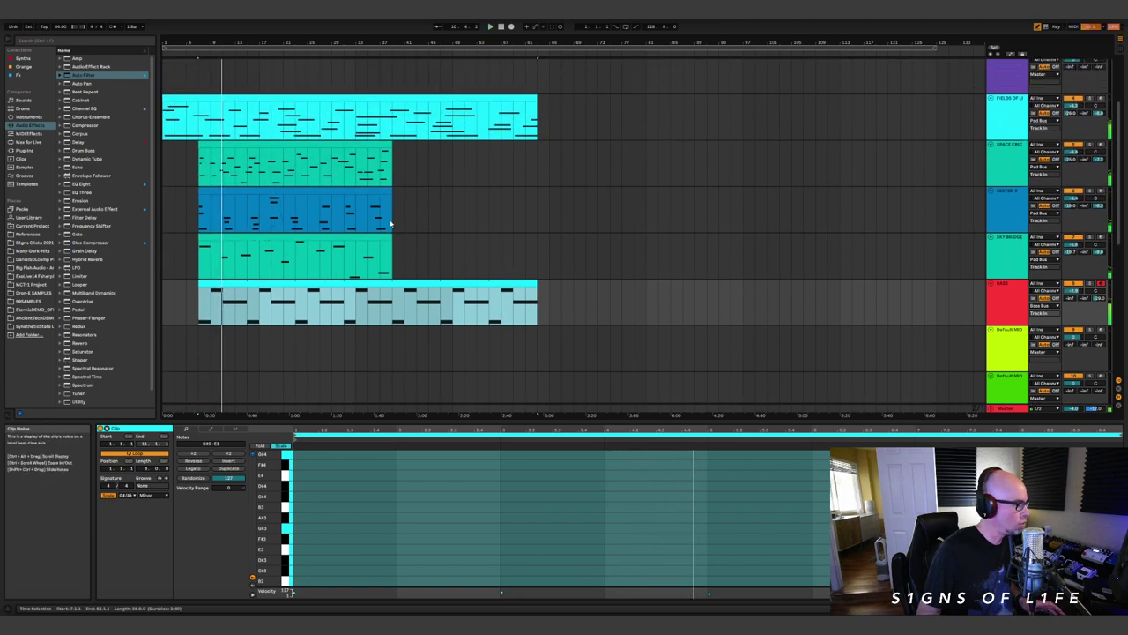
{"action": "left_click_drag", "start_coordinate": [320, 283], "coordinate": [368, 239]}
{"action": "left_click", "coordinate": [320, 283]}
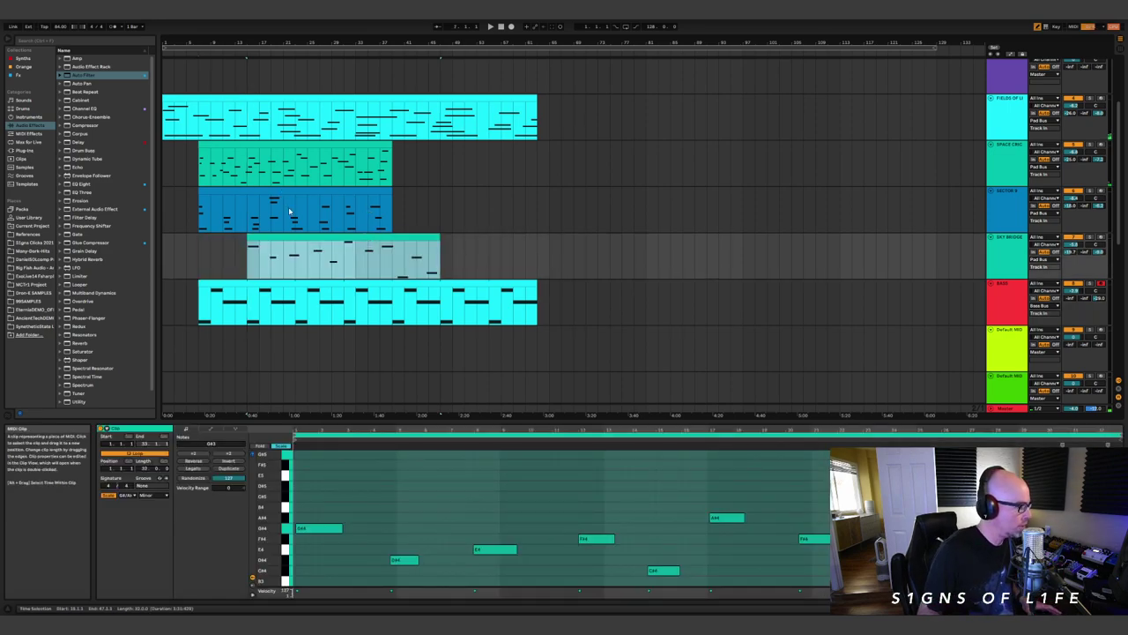
- Play the arrangement from bar 7 and show the Bass track's device chain
{"action": "key", "text": "space"}
{"action": "left_click", "coordinate": [201, 314]}
{"action": "key", "text": "space"}
{"action": "key", "text": "space"}
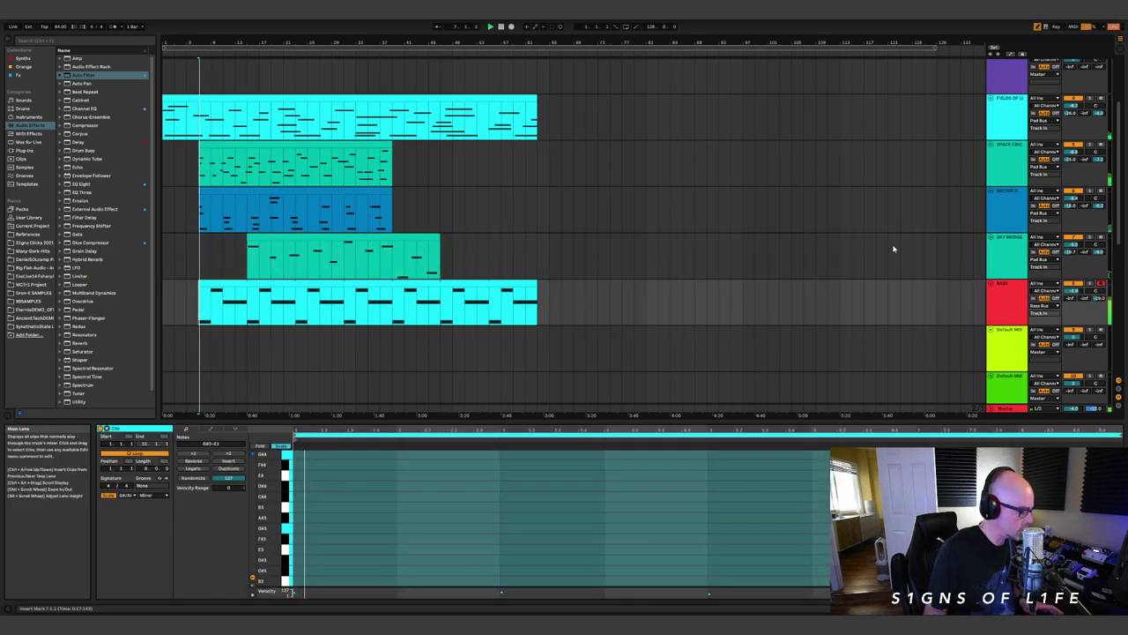
{"action": "key", "text": "shift+Tab"}
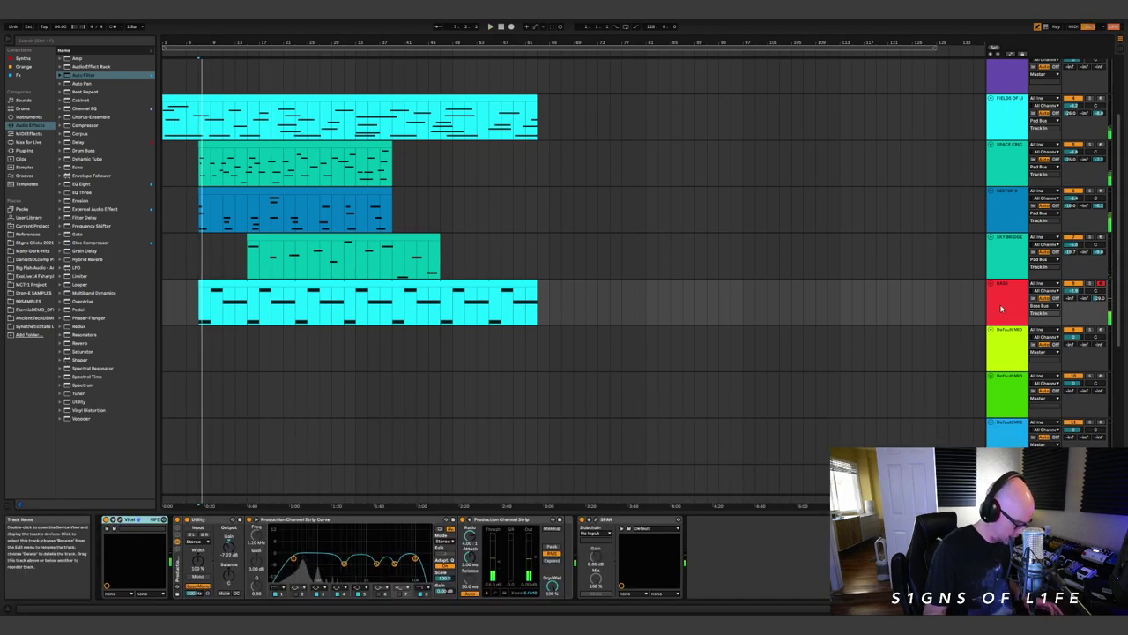
- Automate the Bass track's volume to fade in from silence at about bar 7 to about -2.9 dB near bar 13, and start playback
{"action": "key", "text": "a"}
{"action": "left_click", "coordinate": [997, 296]}
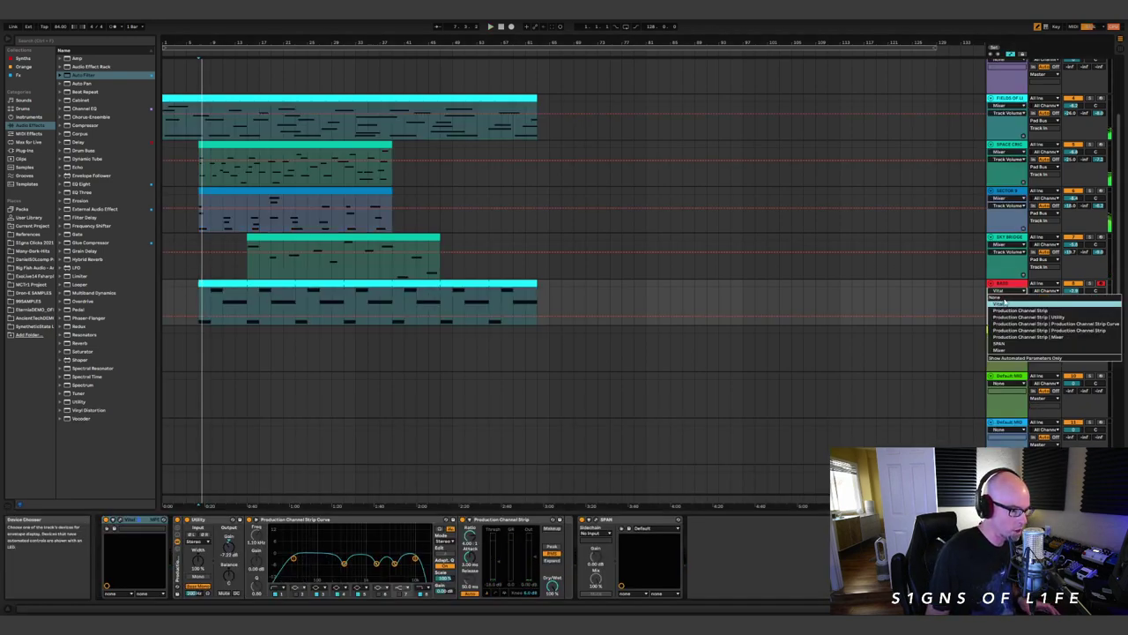
{"action": "left_click", "coordinate": [1022, 350]}
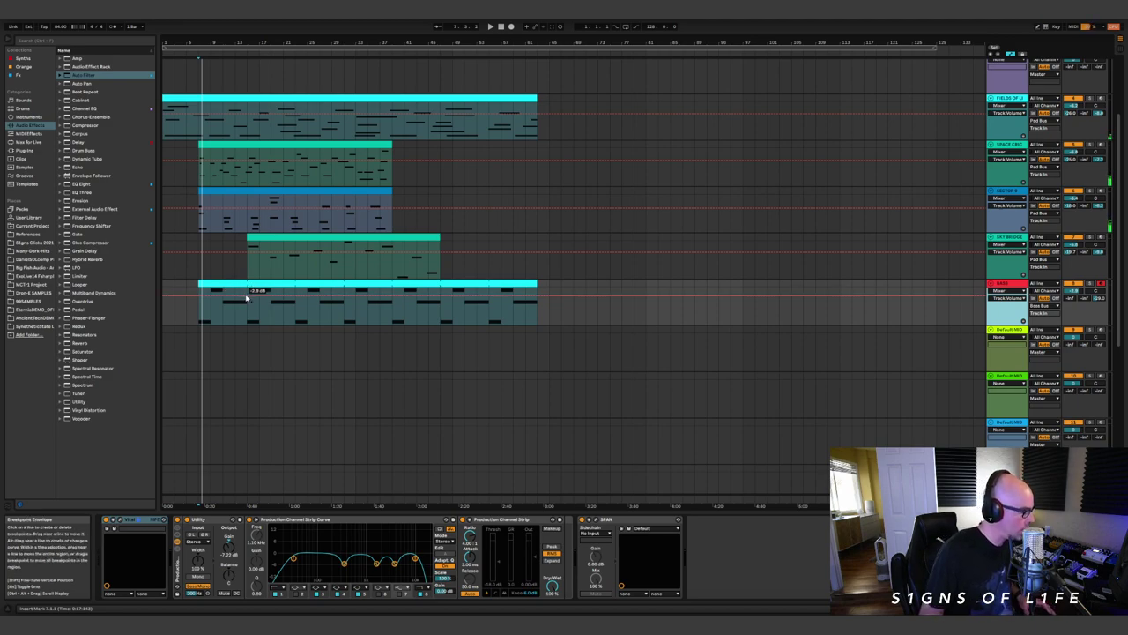
{"action": "left_click", "coordinate": [240, 299]}
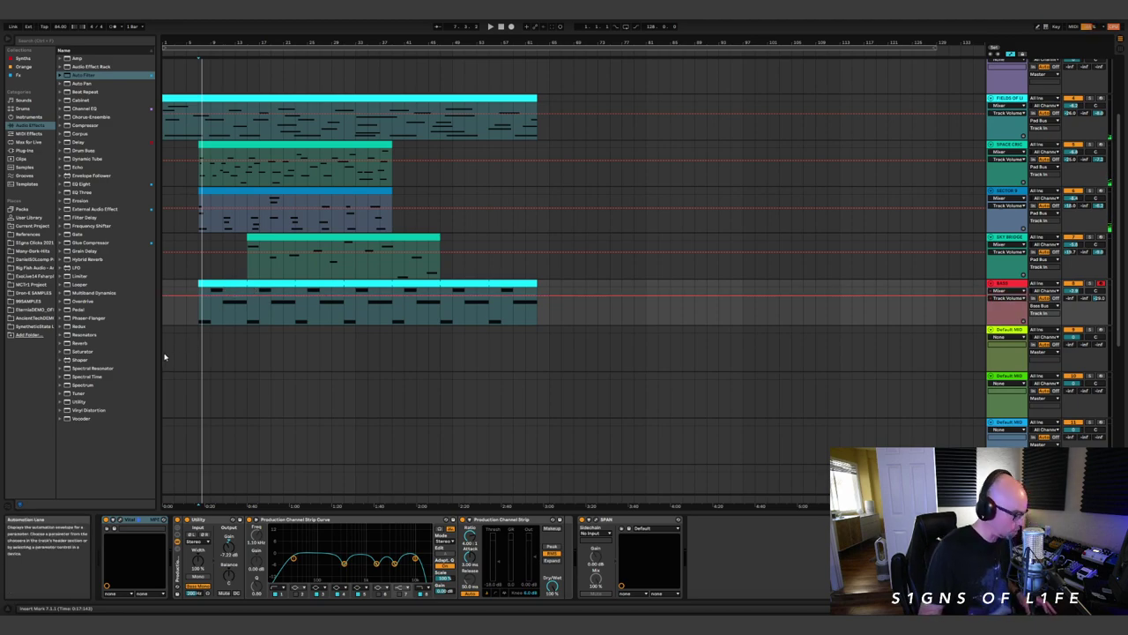
{"action": "left_click_drag", "start_coordinate": [204, 300], "coordinate": [205, 319]}
{"action": "key", "text": "space"}
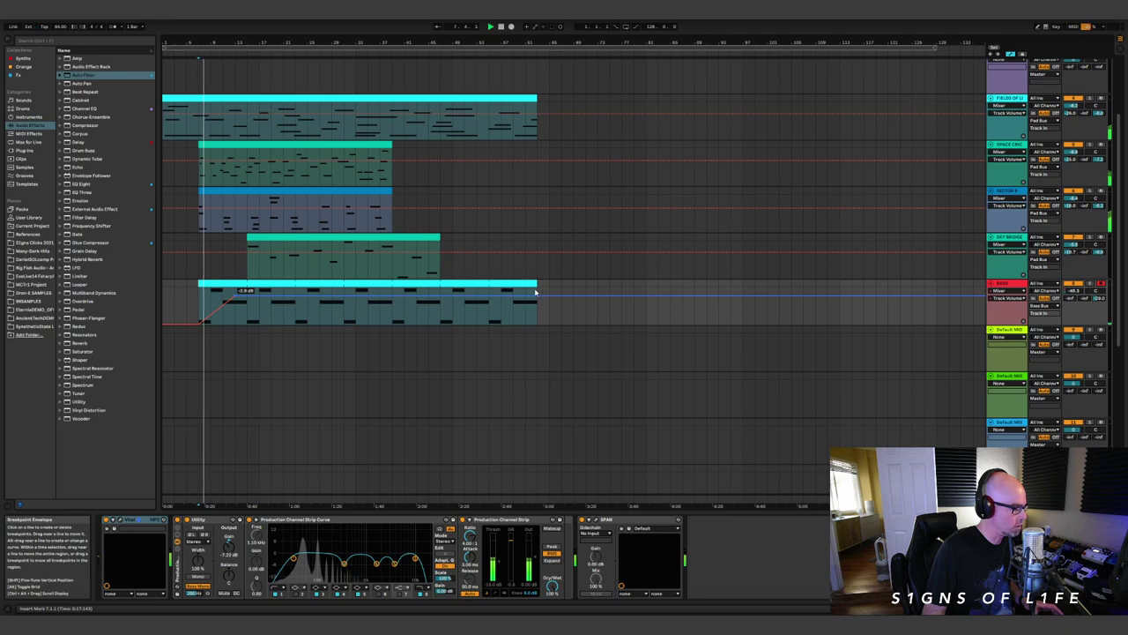
- Set the arrangement loop to span bars 15 to 39 and stop playback
{"action": "left_click_drag", "start_coordinate": [936, 46], "coordinate": [388, 126]}
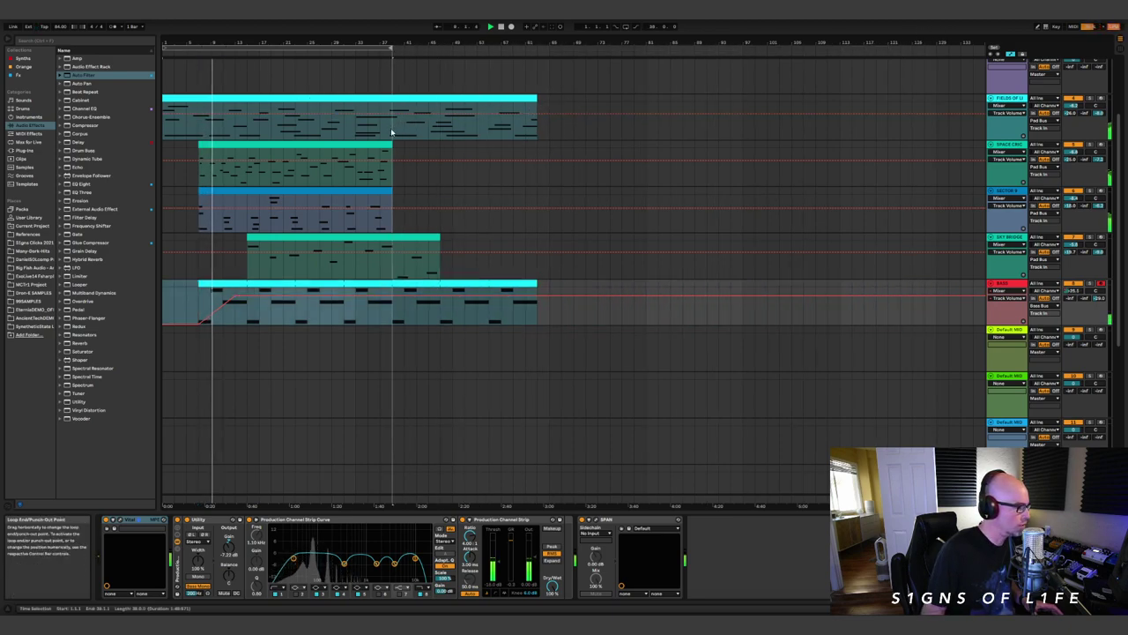
{"action": "left_click_drag", "start_coordinate": [167, 47], "coordinate": [247, 74]}
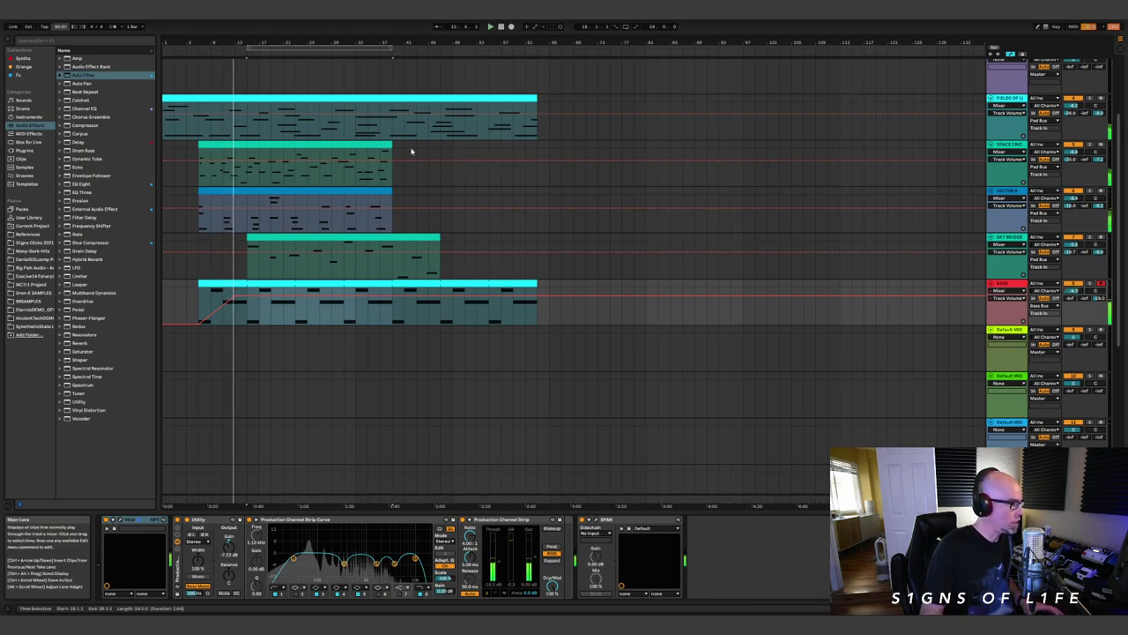
{"action": "key", "text": "space"}
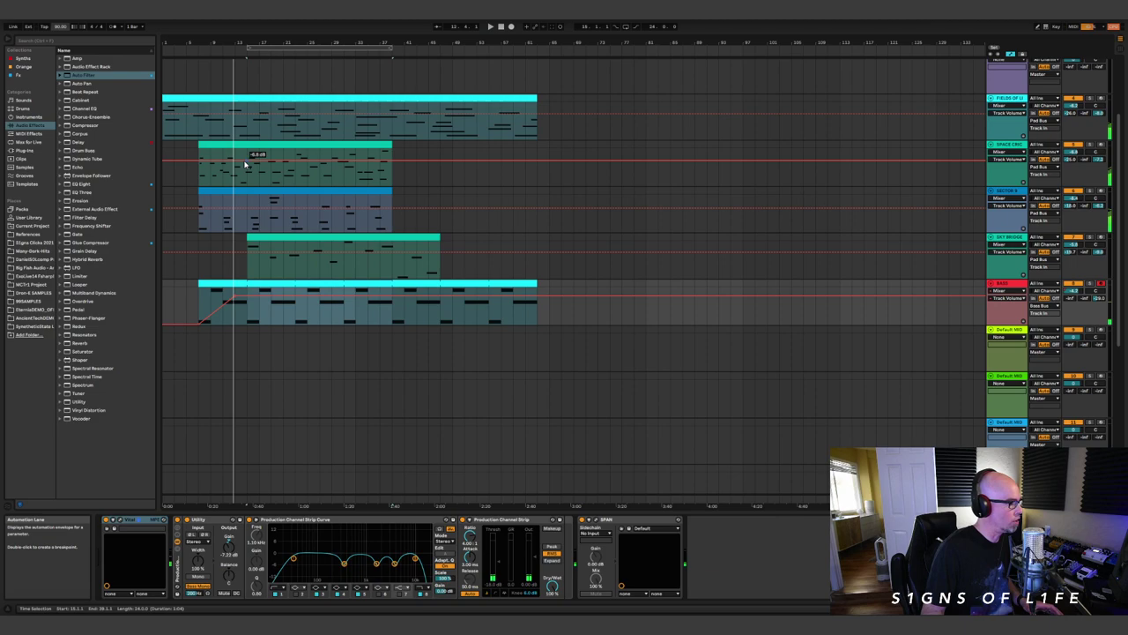
- Draw gradual volume automation dips on the two pad tracks whose clips span bars 7 to 39
{"action": "left_click", "coordinate": [198, 161]}
{"action": "left_click_drag", "start_coordinate": [226, 161], "coordinate": [381, 168]}
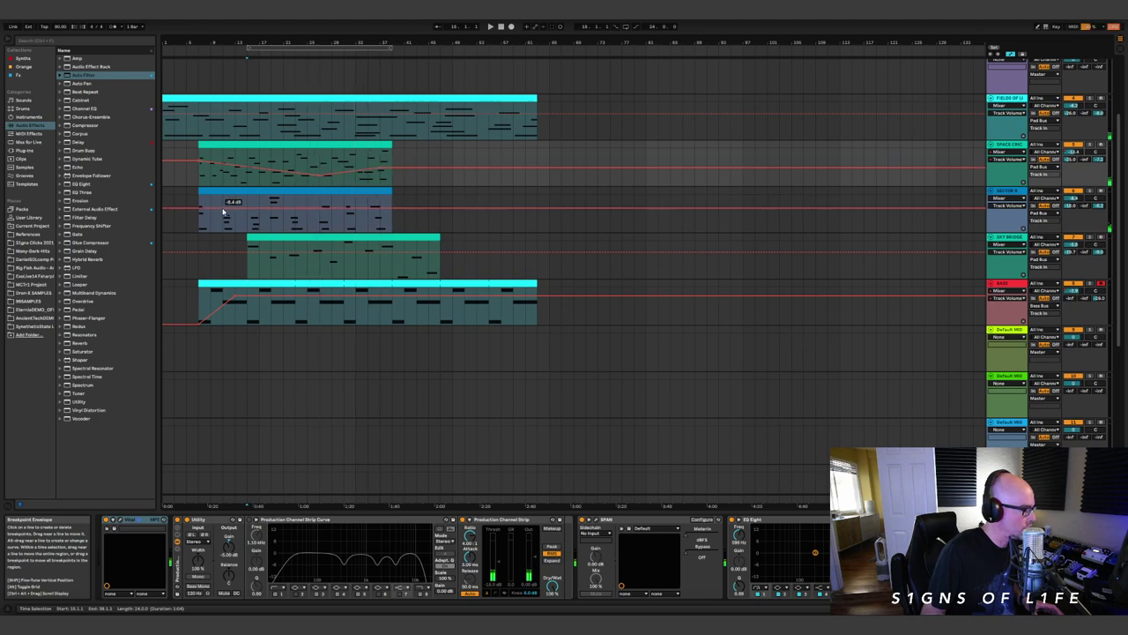
{"action": "left_click", "coordinate": [223, 208]}
{"action": "left_click_drag", "start_coordinate": [246, 208], "coordinate": [345, 208]}
- Automate the uppermost pad's volume to dip to about -23 dB near bar 15 and rise gradually again
{"action": "left_click", "coordinate": [193, 117]}
{"action": "left_click_drag", "start_coordinate": [238, 112], "coordinate": [312, 130]}
{"action": "left_click_drag", "start_coordinate": [406, 130], "coordinate": [357, 126]}
{"action": "left_click_drag", "start_coordinate": [283, 126], "coordinate": [248, 128]}
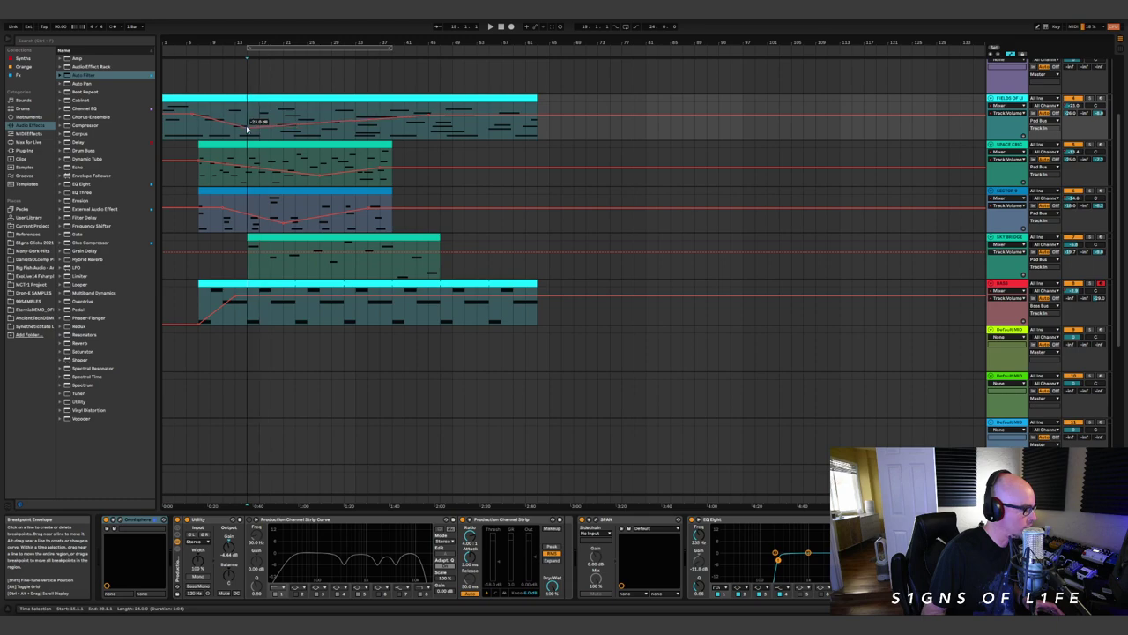
- Draw a volume automation dip across the Sky Bridge clip and play the looped section
{"action": "left_click", "coordinate": [319, 256]}
{"action": "left_click_drag", "start_coordinate": [310, 255], "coordinate": [392, 259]}
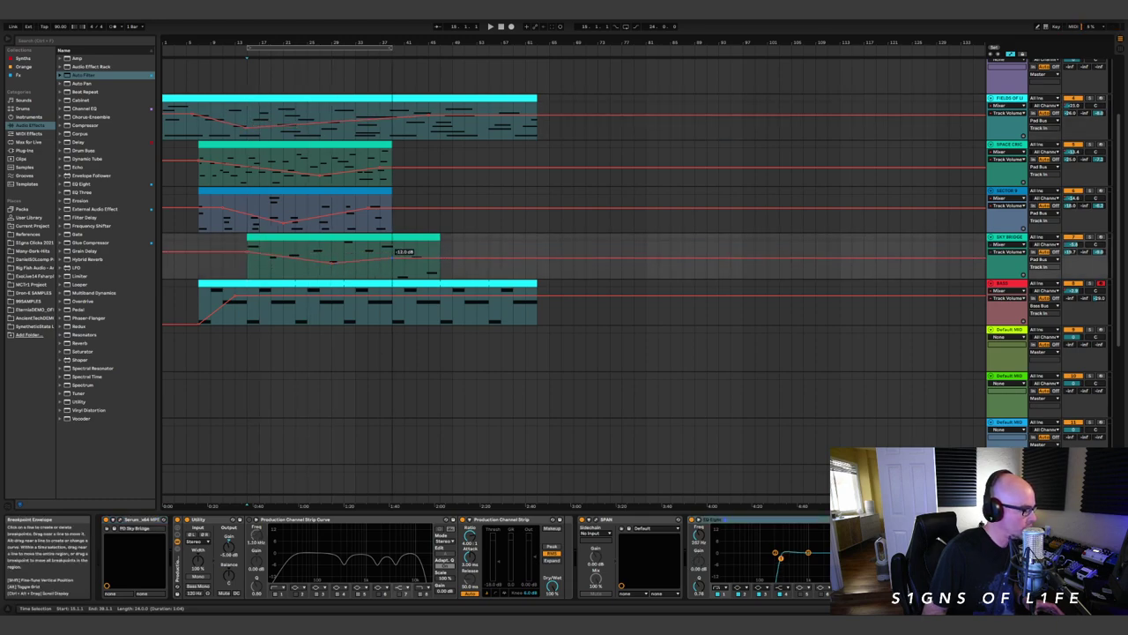
{"action": "key", "text": "space"}
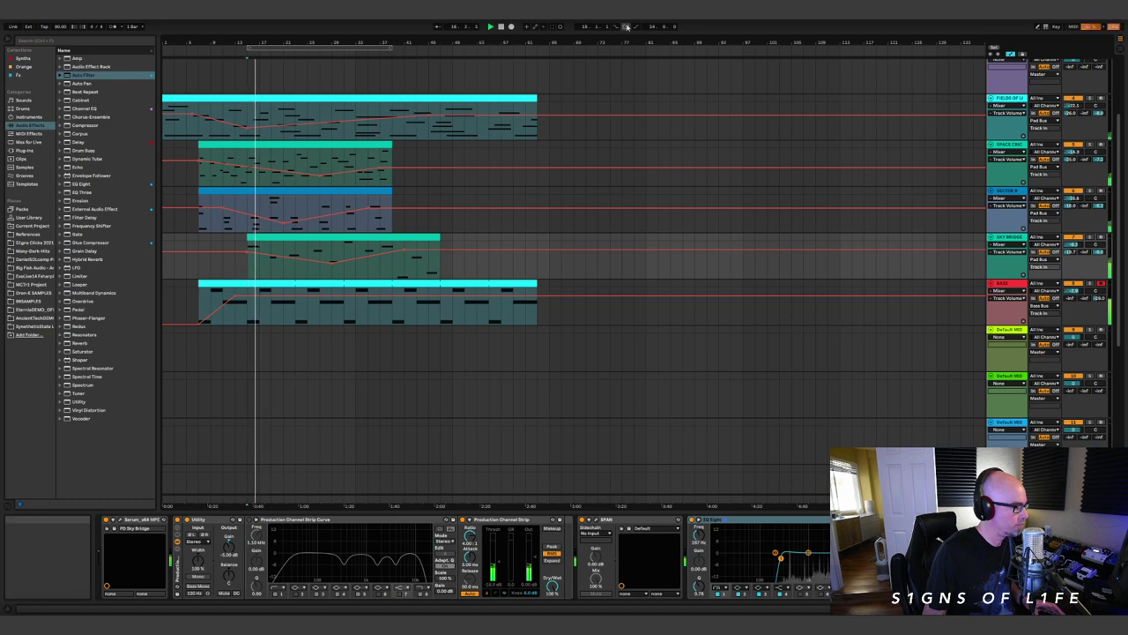
- Hide the automation lanes and lower the Bass track's volume while the loop plays
{"action": "key", "text": "a"}
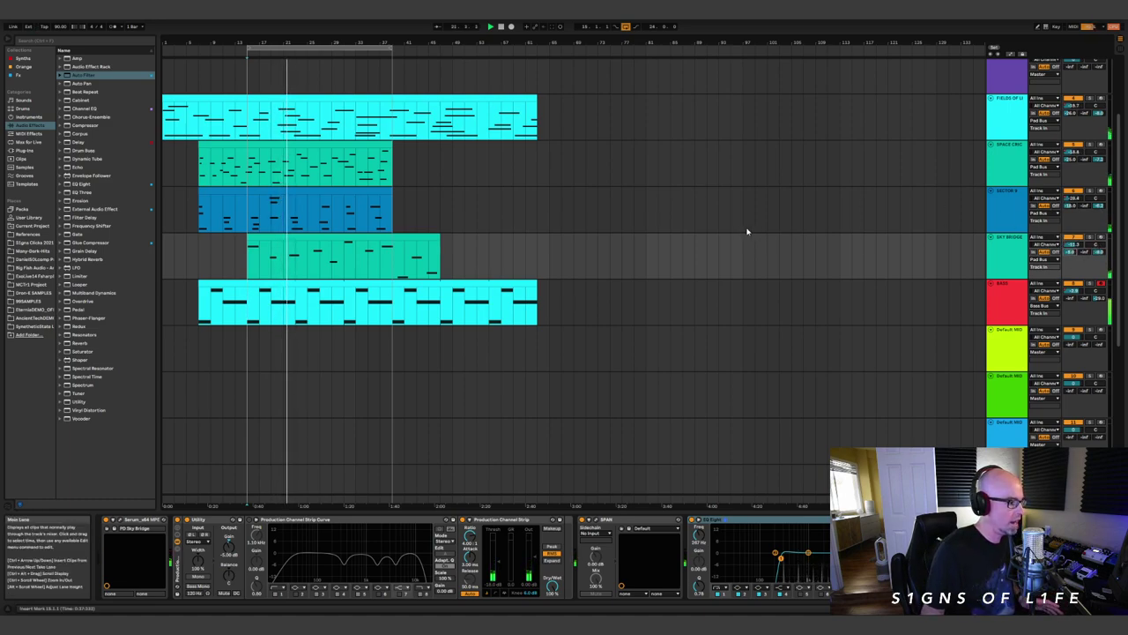
{"action": "left_click_drag", "start_coordinate": [1073, 291], "coordinate": [1073, 296]}
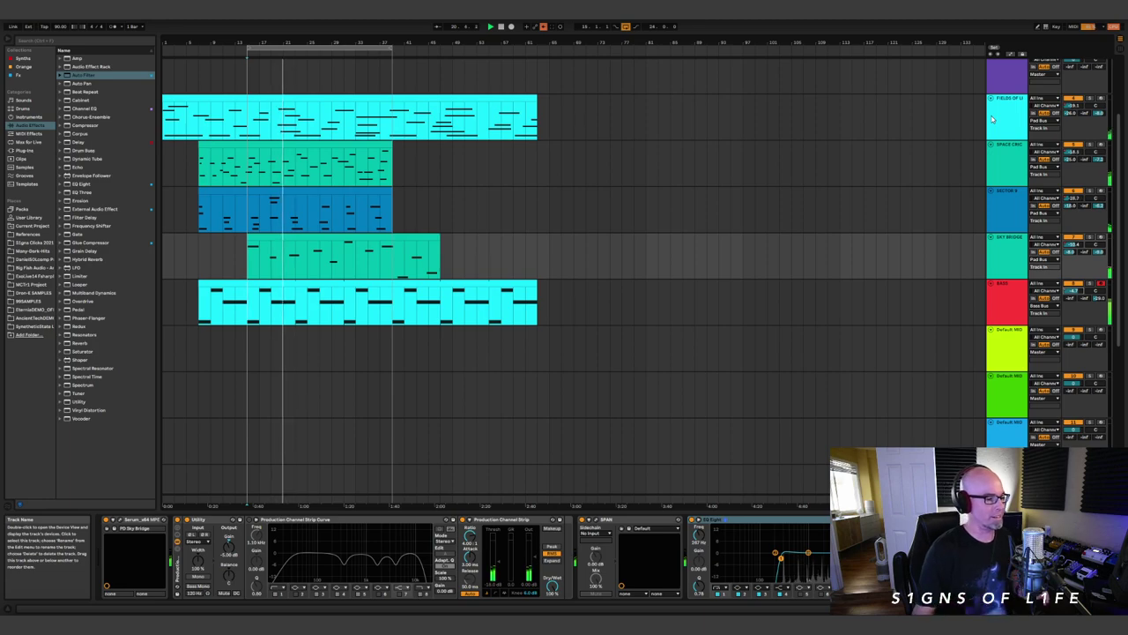
{"action": "left_click_drag", "start_coordinate": [1073, 291], "coordinate": [1074, 296]}
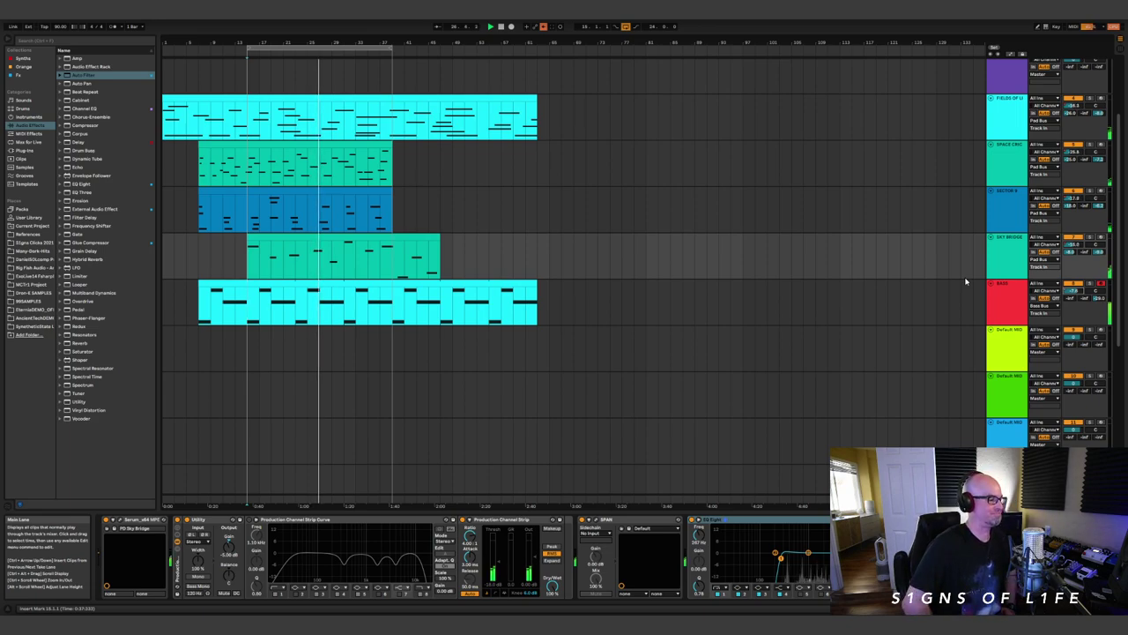
{"action": "left_click", "coordinate": [285, 187]}
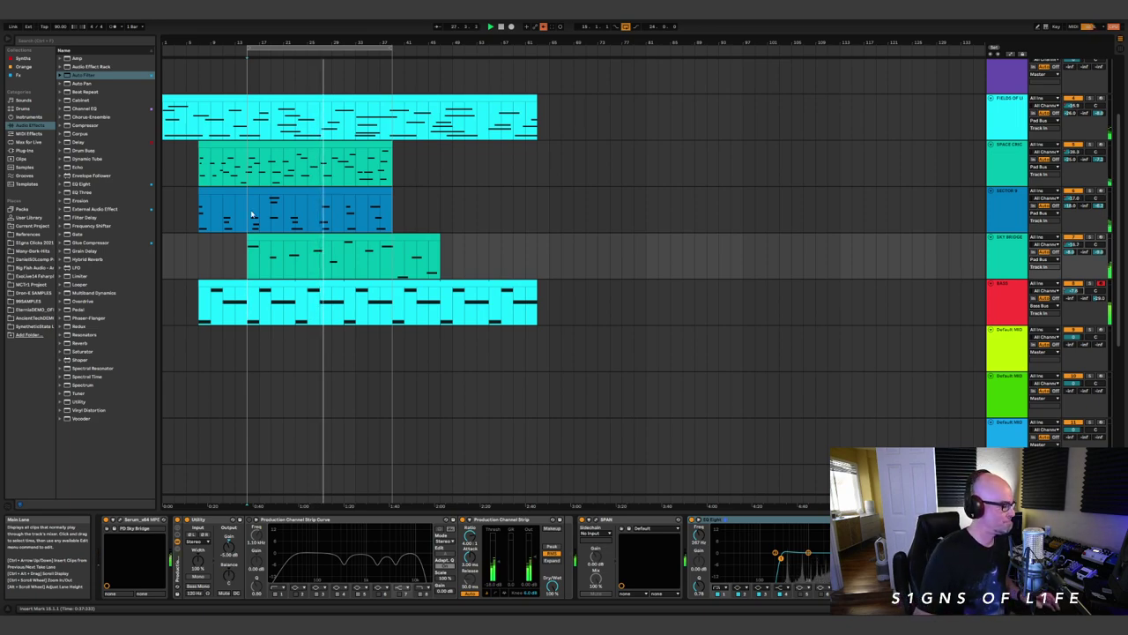
- Reduce the LFO 1 modulation of Filter 1 Cutoff in the Bass track's Vital synth and close the plugin window
{"action": "left_click", "coordinate": [1015, 304]}
{"action": "key", "text": "shift+Tab"}
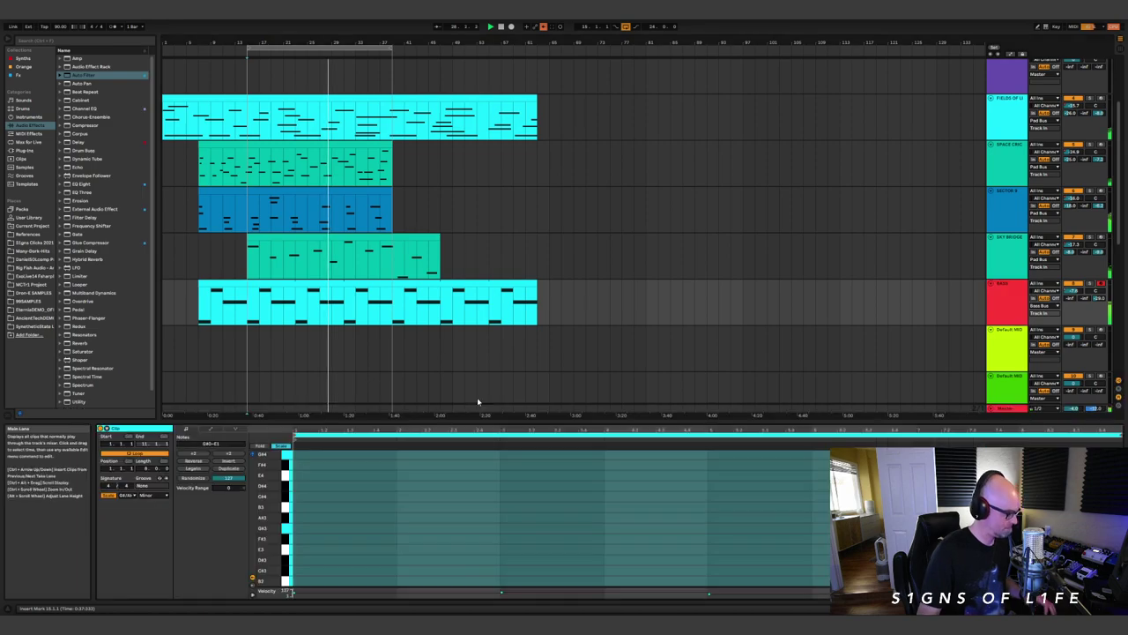
{"action": "key", "text": "shift+Tab"}
{"action": "left_click", "coordinate": [121, 520]}
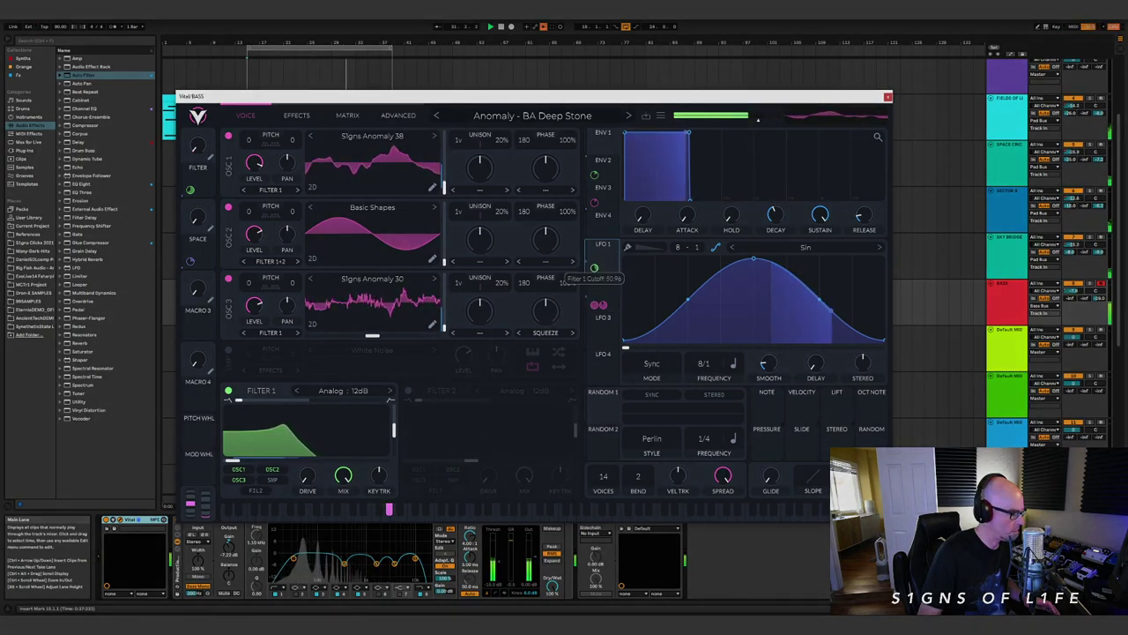
{"action": "left_click_drag", "start_coordinate": [594, 267], "coordinate": [594, 273]}
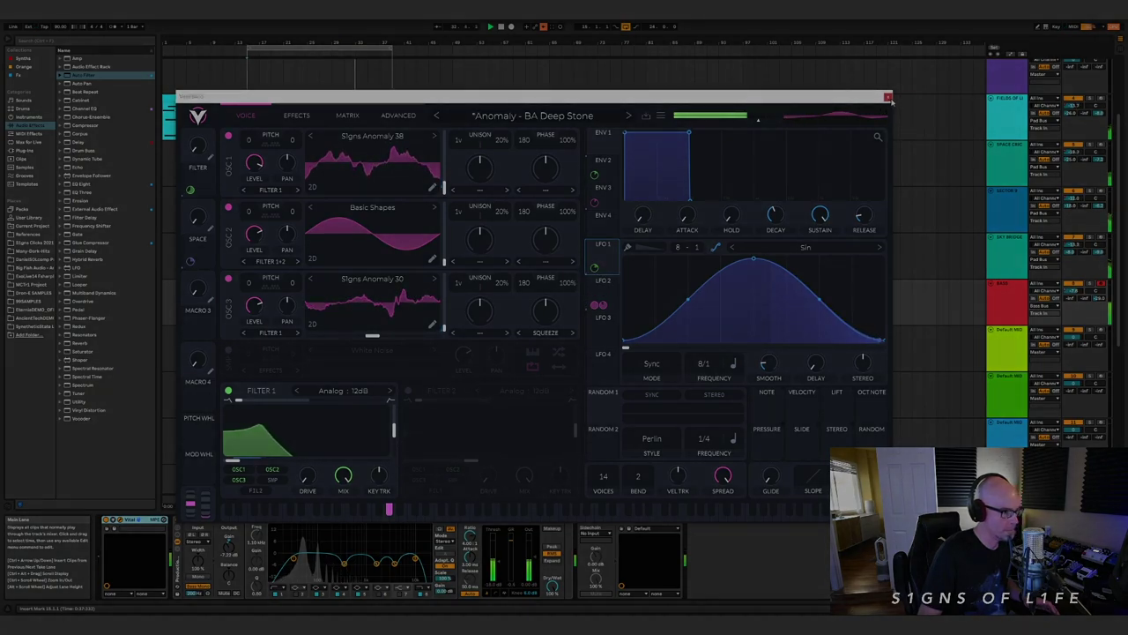
{"action": "left_click", "coordinate": [888, 96]}
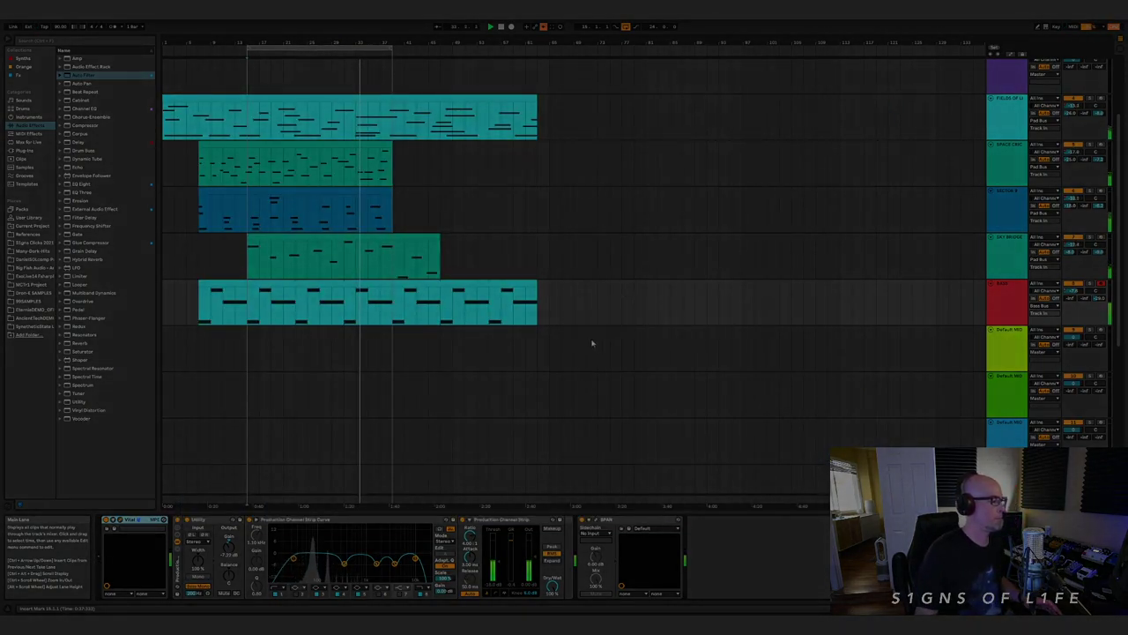